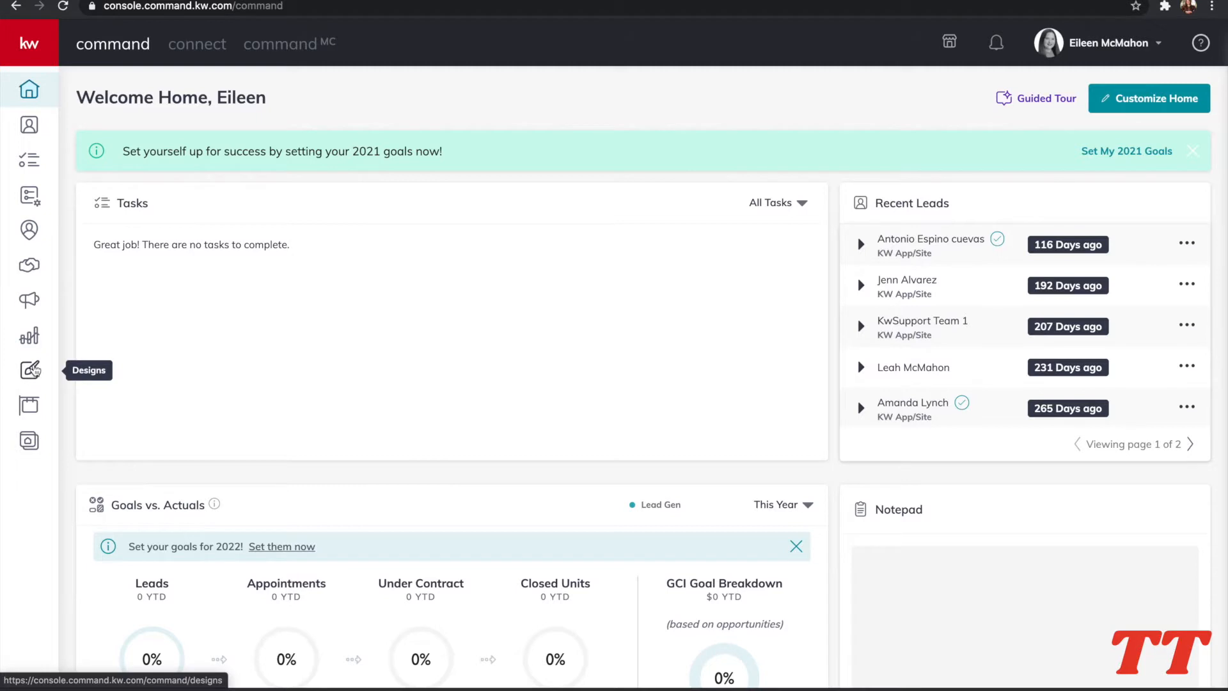
Start a new Social design in the Designs section without importing listing photos or text.
click(30, 372)
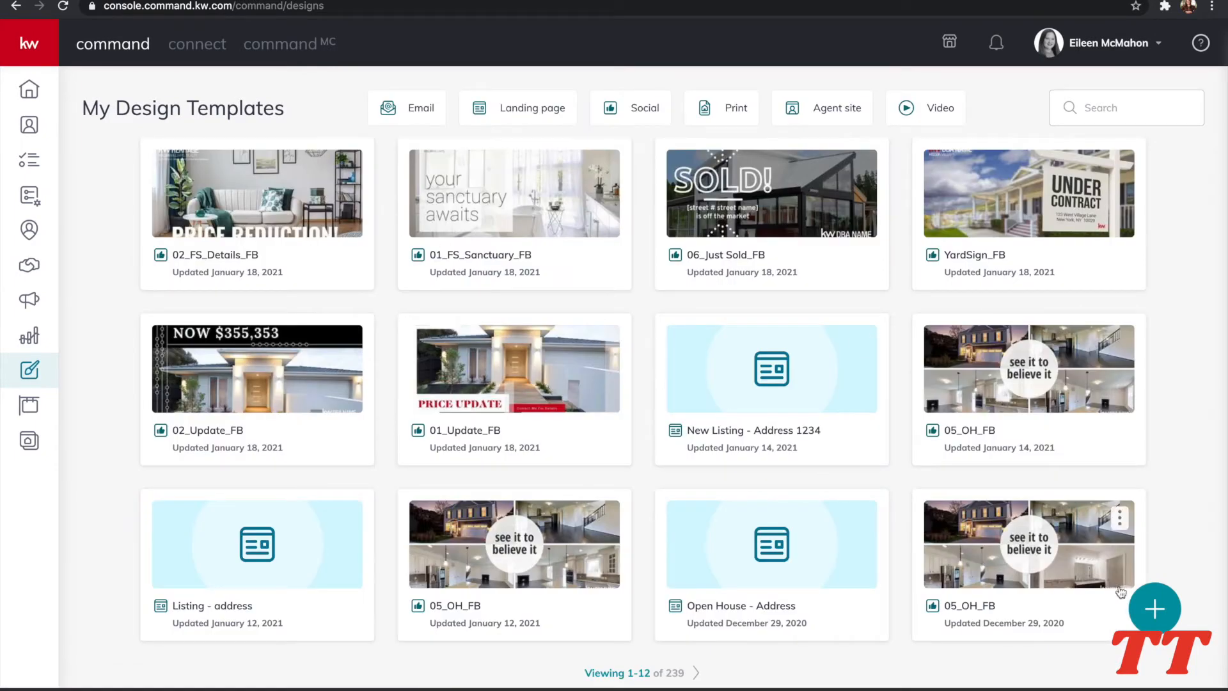
click(1155, 609)
click(639, 273)
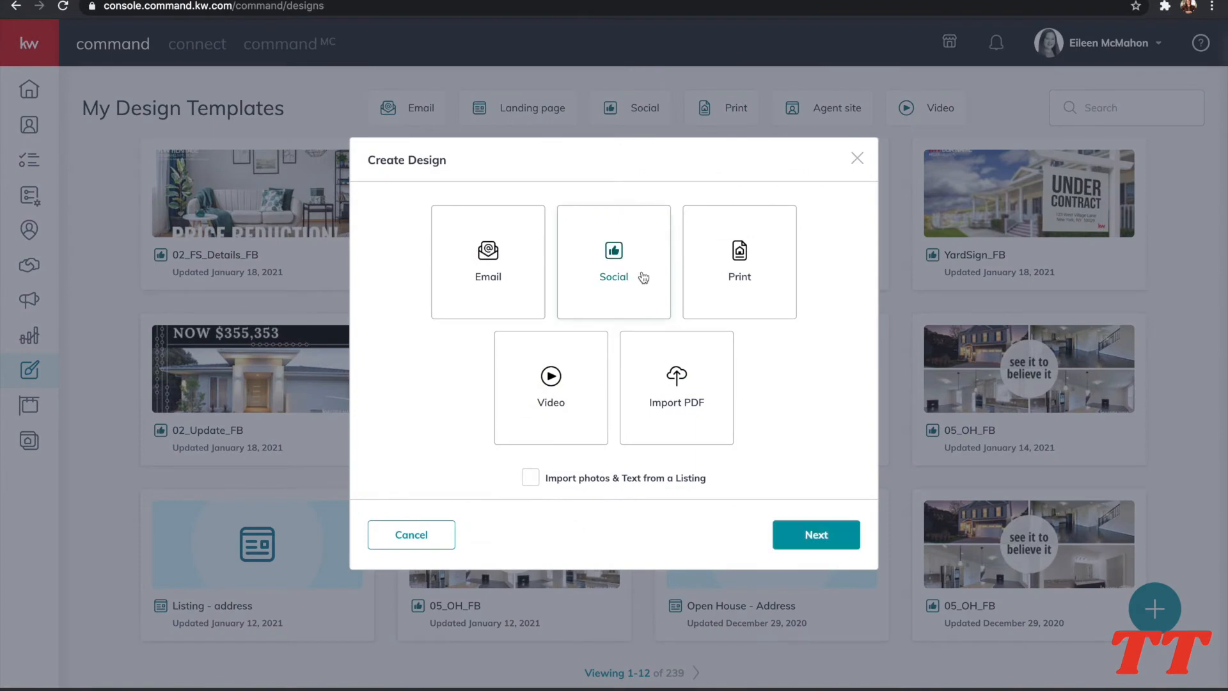
click(816, 535)
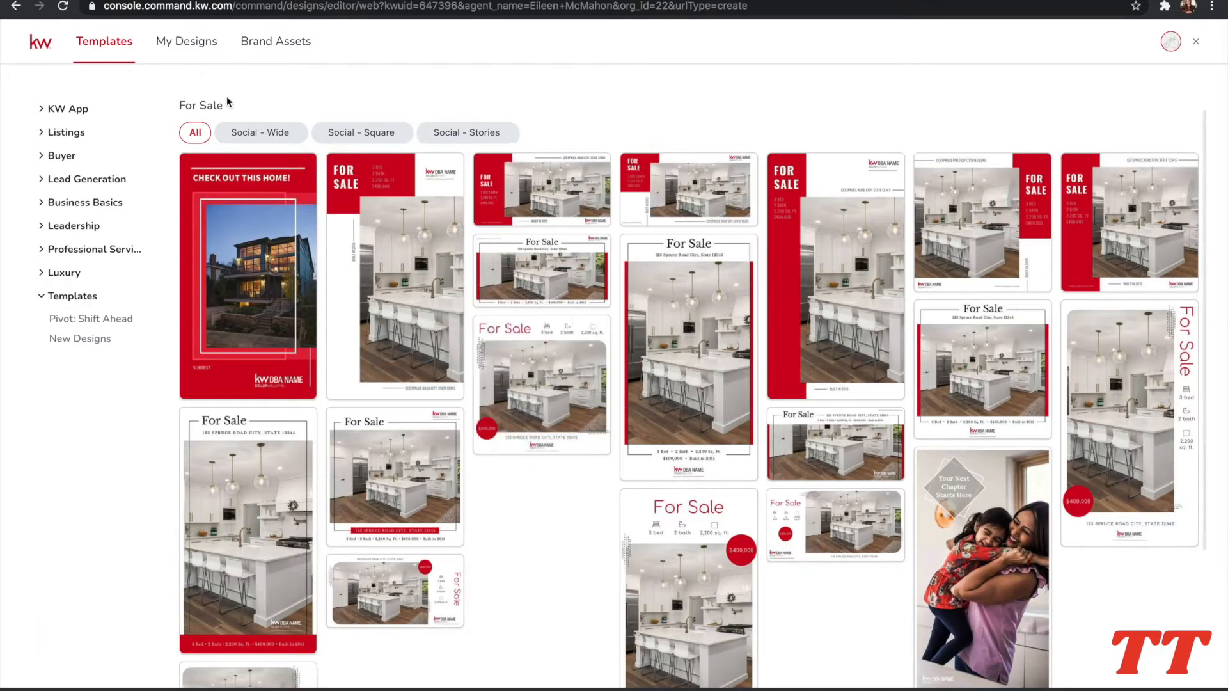
Open the 02_FS_Details_FB template from the Social - Wide designs under Listings, For Sale.
click(72, 137)
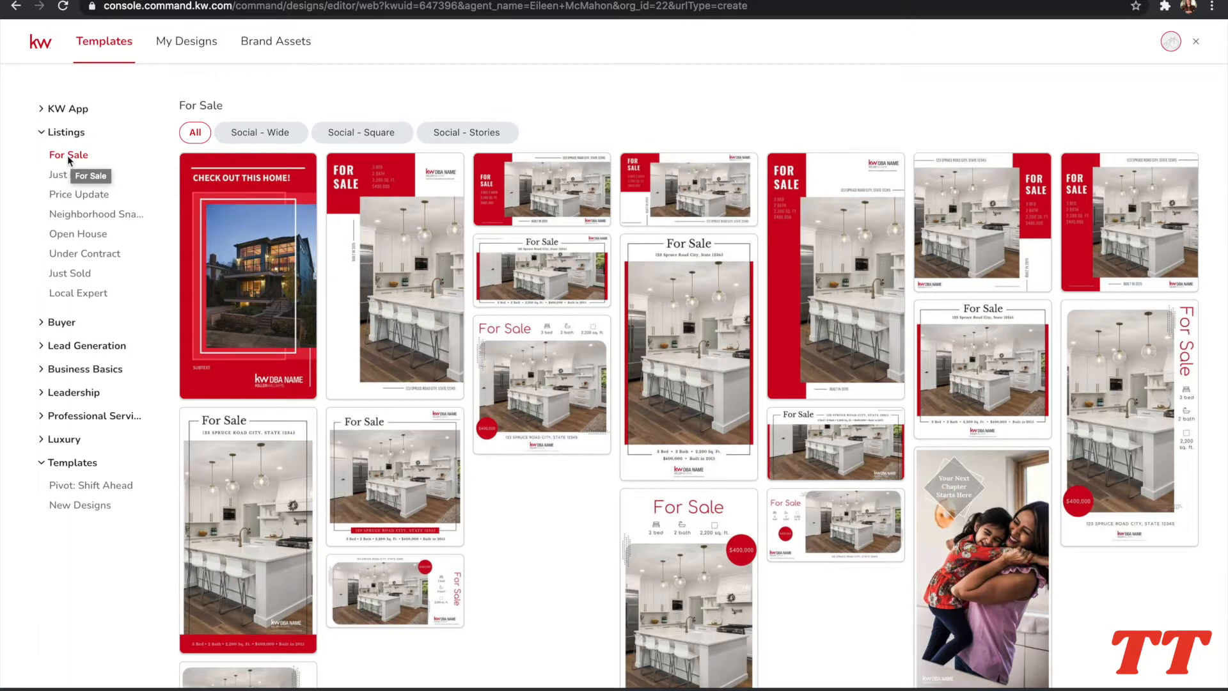
click(264, 137)
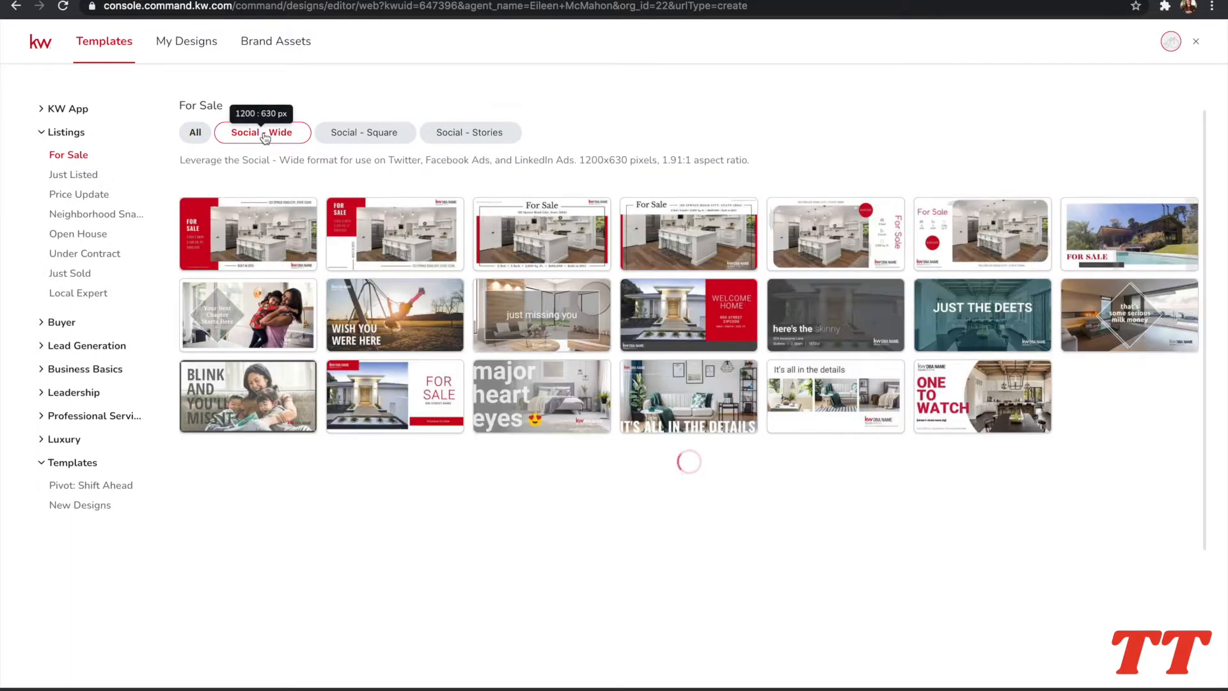
mouse_move(573, 262)
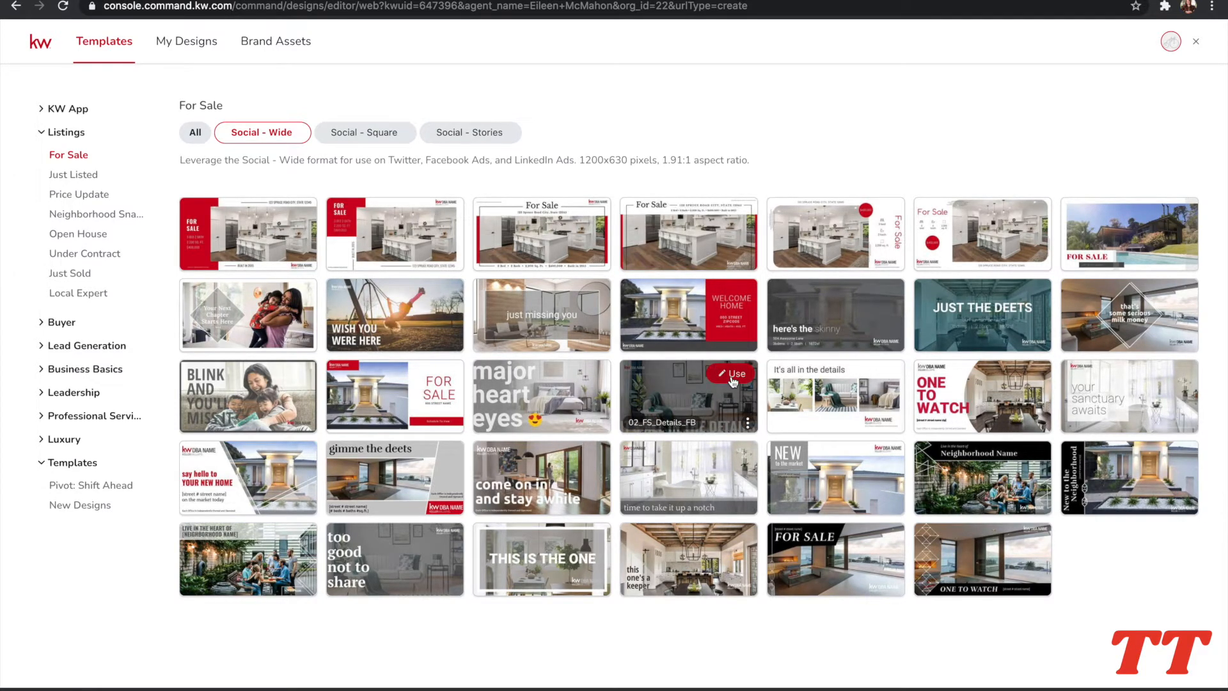
click(733, 378)
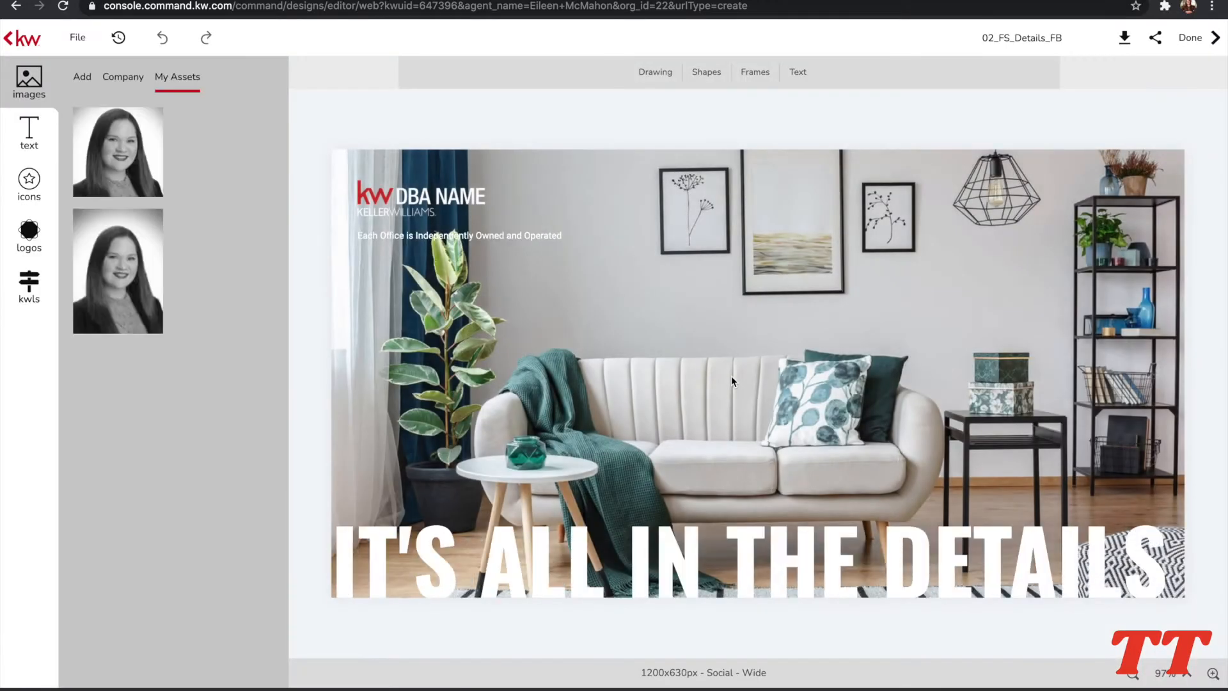
Replace the headline "IT'S ALL IN THE DETAILS" with "PRICE REDUCTION!".
click(650, 554)
double_click(650, 553)
click(696, 546)
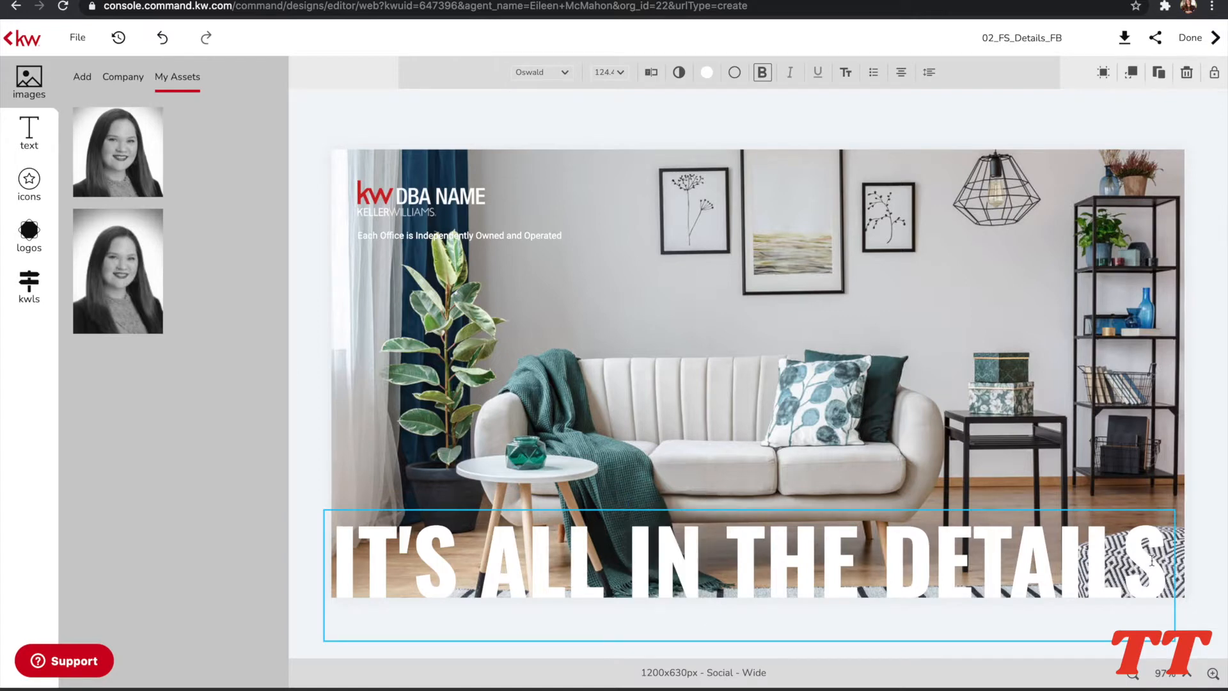
key(BackSpace)
key(BackSpace)
key(BackSpace)
key(BackSpace)
key(BackSpace)
key(BackSpace)
key(BackSpace)
key(BackSpace)
key(BackSpace)
key(BackSpace)
key(BackSpace)
key(BackSpace)
key(BackSpace)
key(BackSpace)
key(BackSpace)
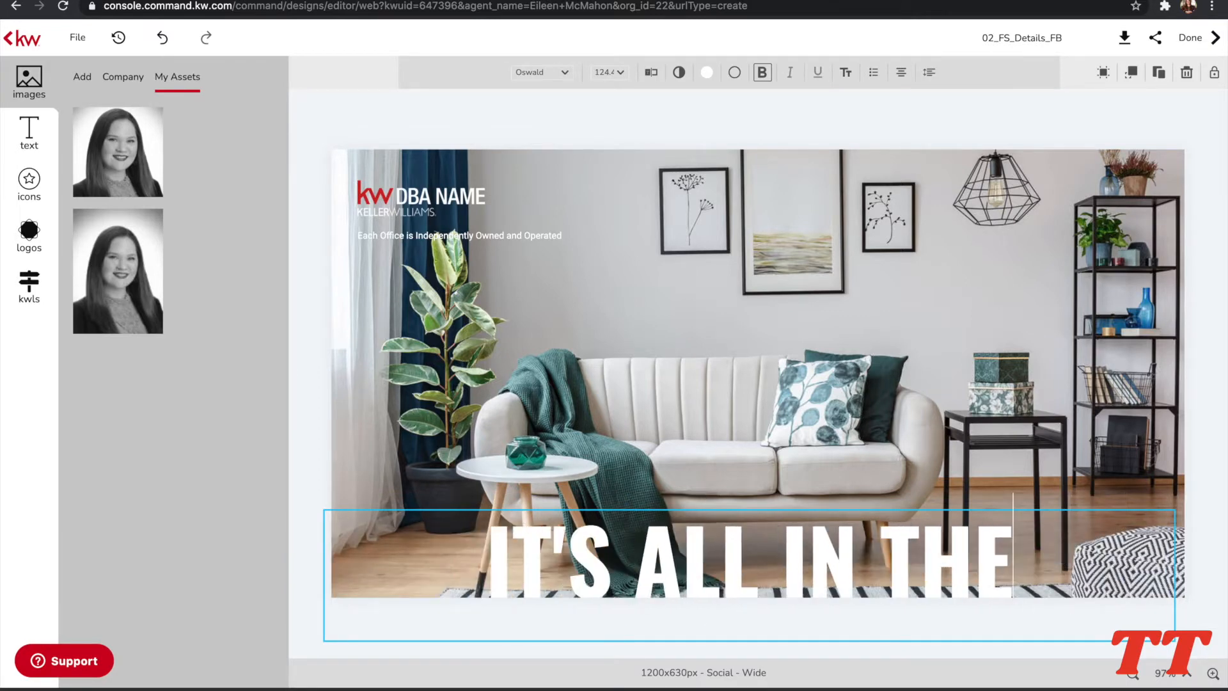
key(BackSpace)
key(BackSpace)
key(BackSpace)
key(BackSpace)
key(BackSpace)
key(BackSpace)
key(BackSpace)
key(BackSpace)
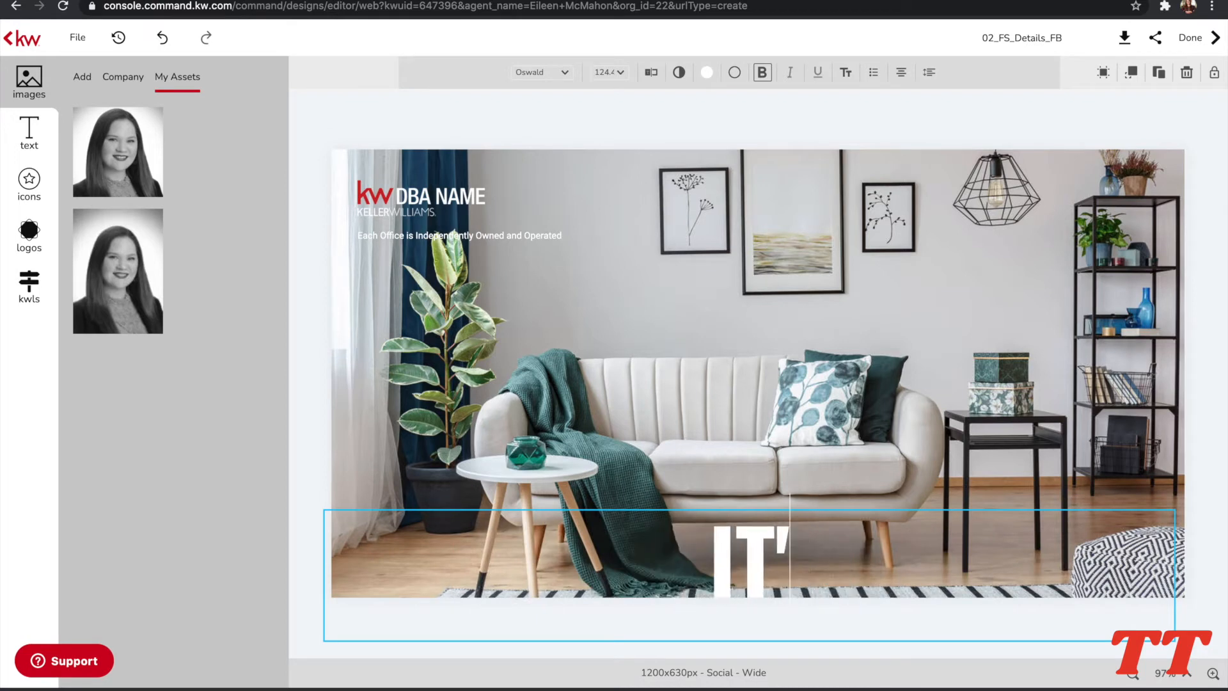
key(BackSpace)
text(pr)
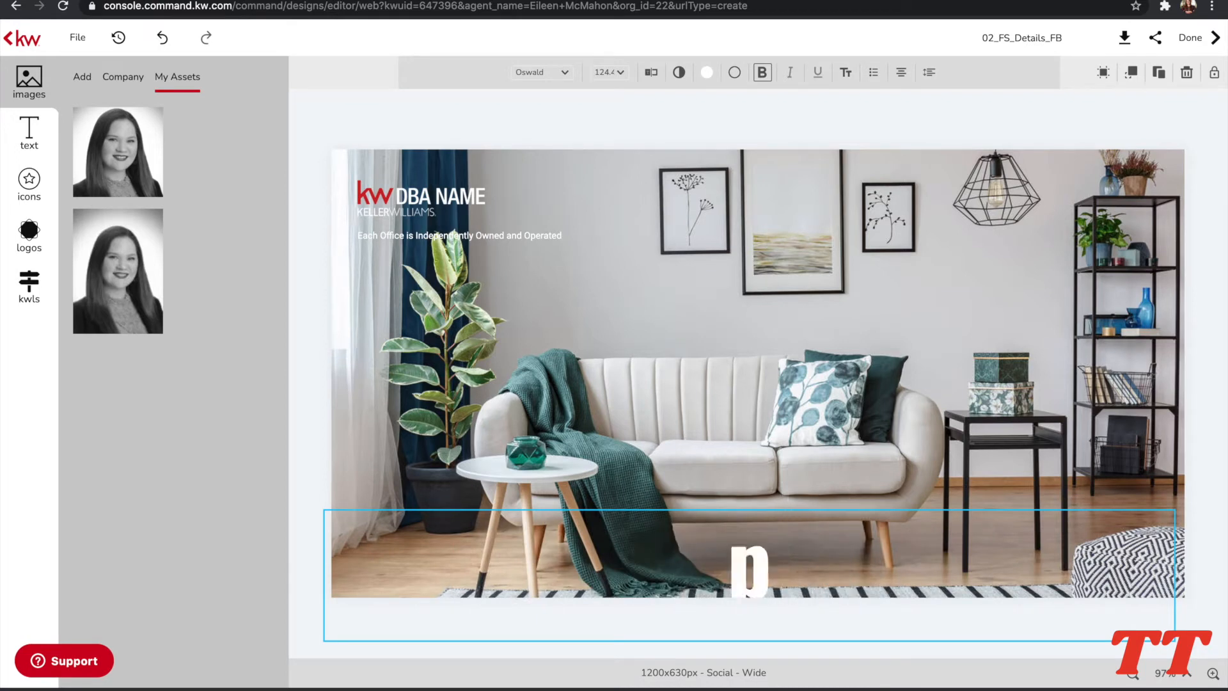
key(BackSpace)
key(BackSpace)
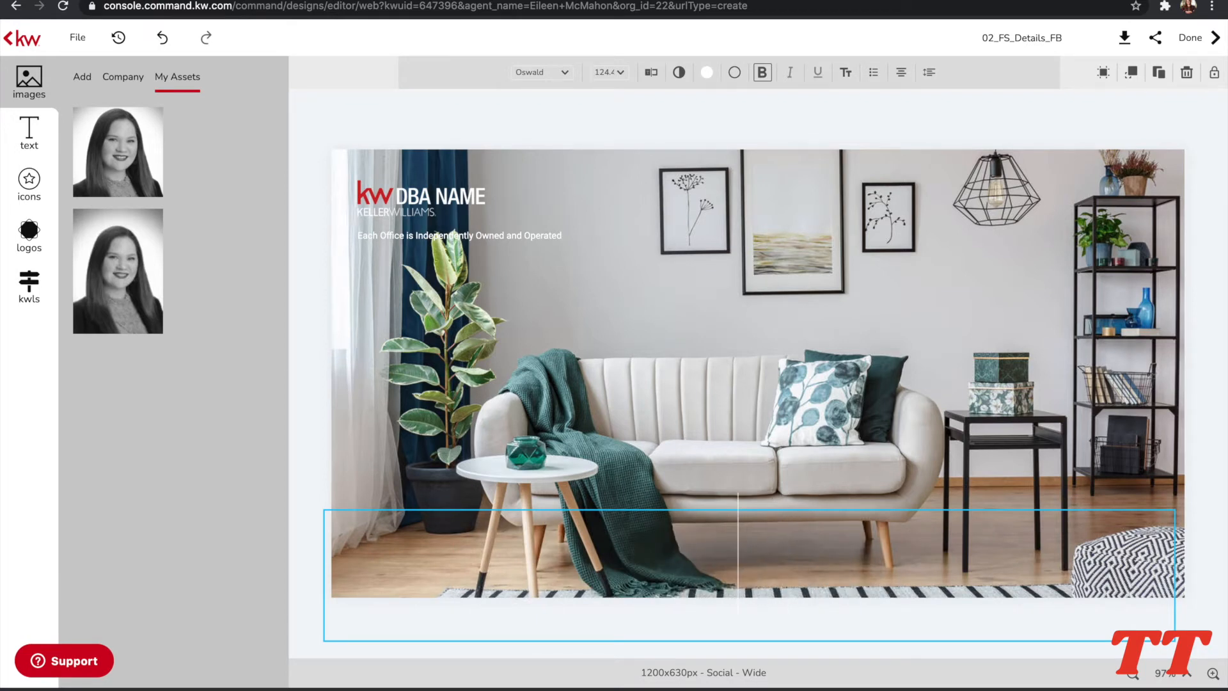
text(PRICE R)
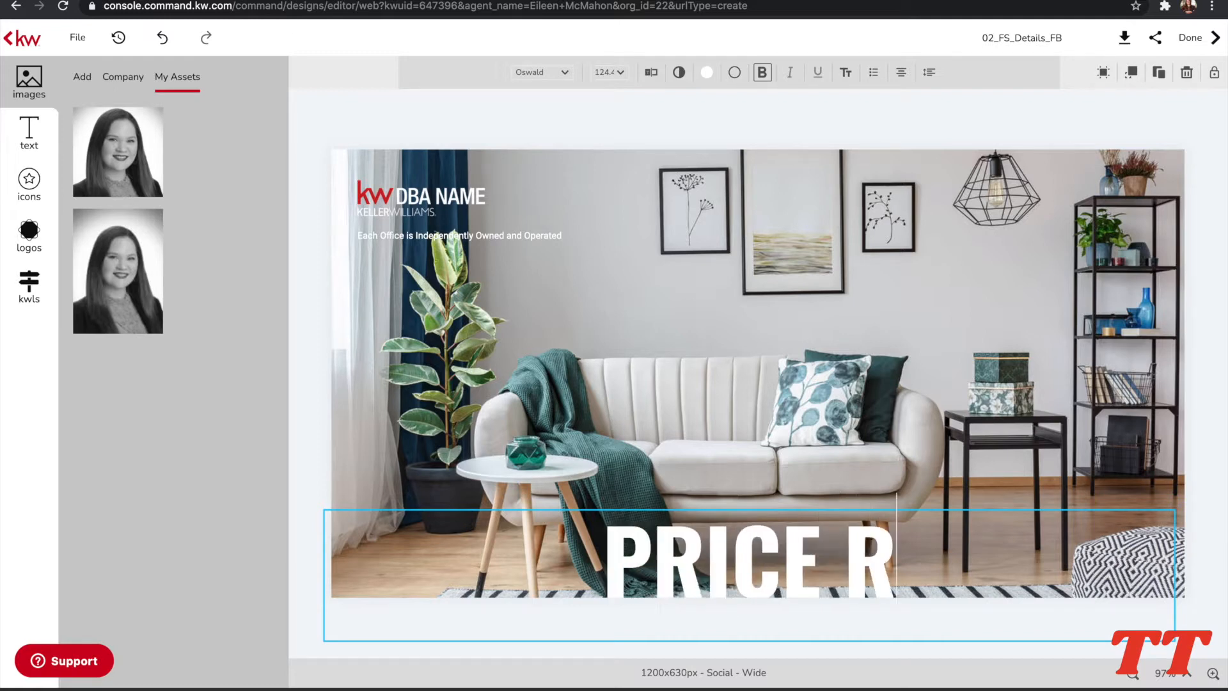
text(EDUCTION!)
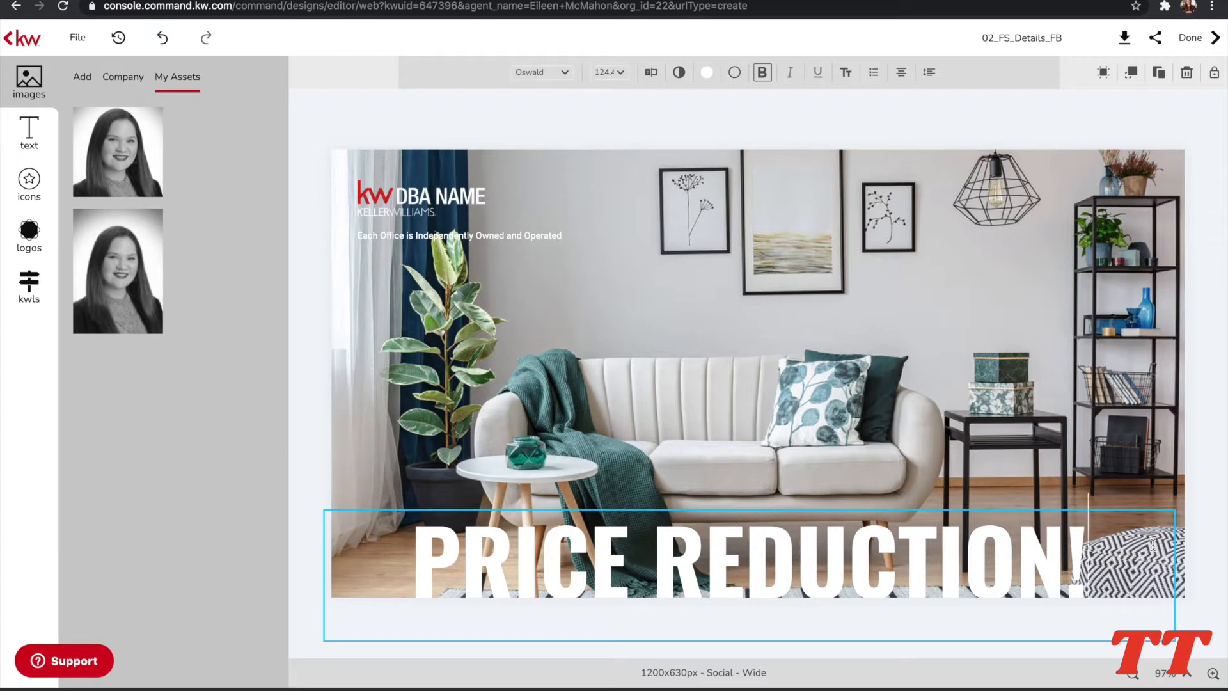
key(Escape)
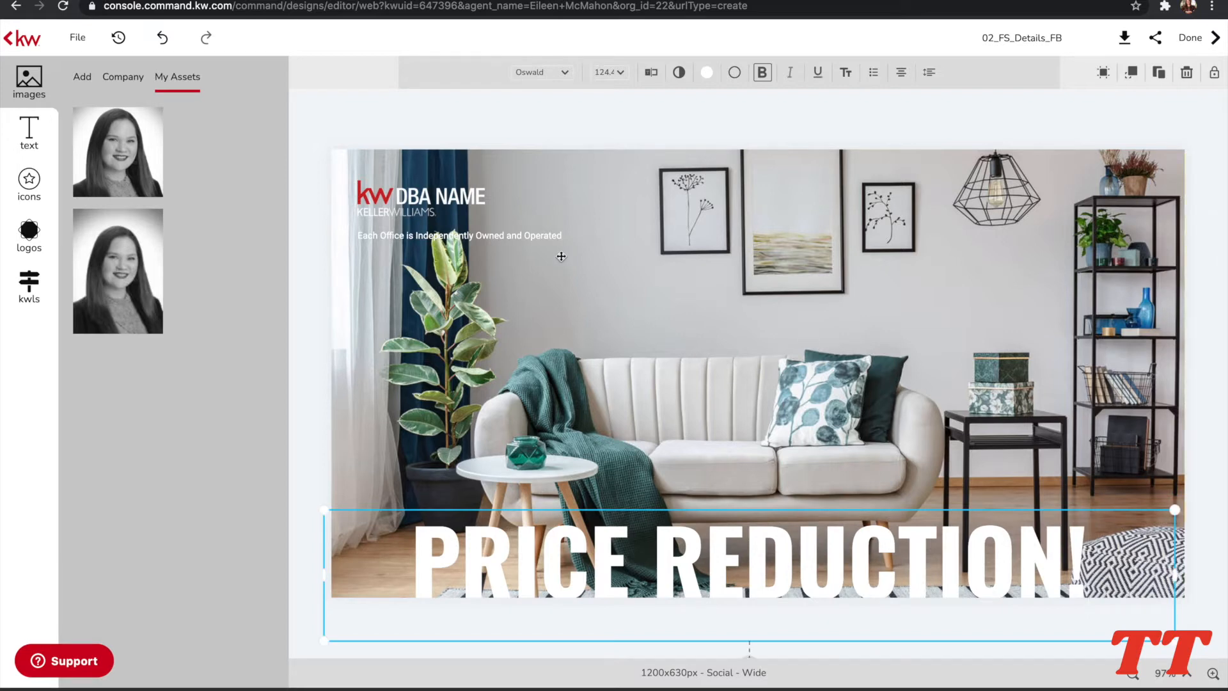
Delete the placeholder DBA NAME logo and insert the KW Heritage secondary logo from the saved assets.
click(432, 199)
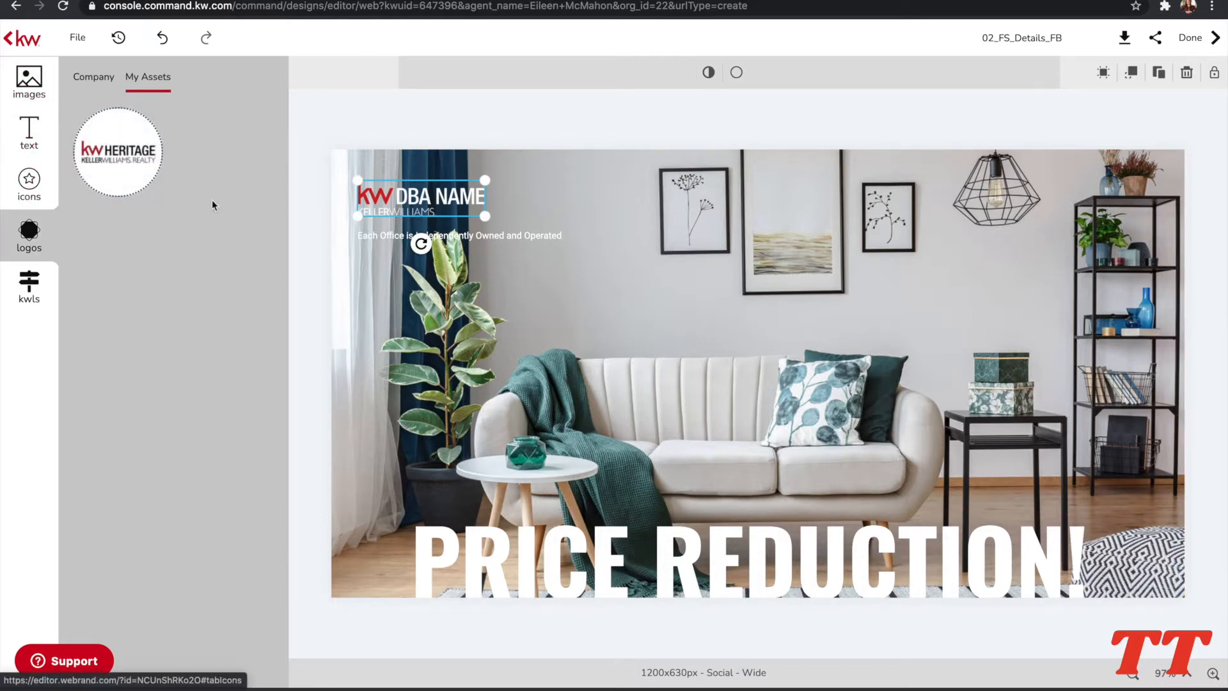
key(Delete)
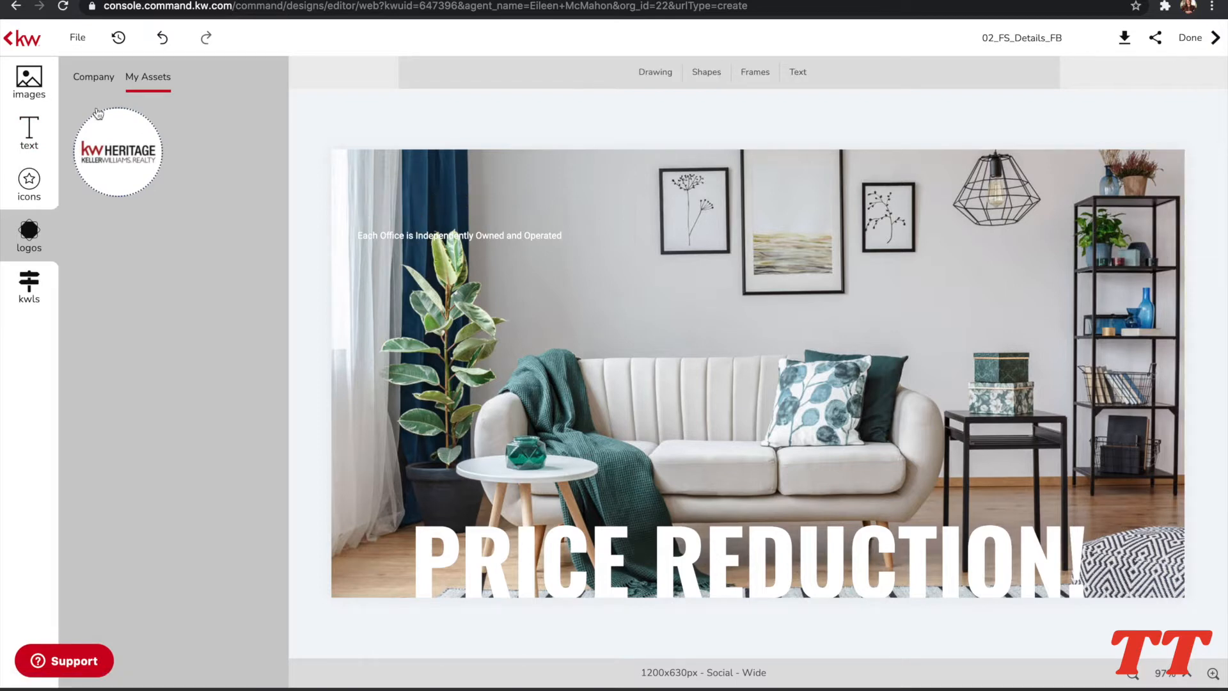
click(115, 155)
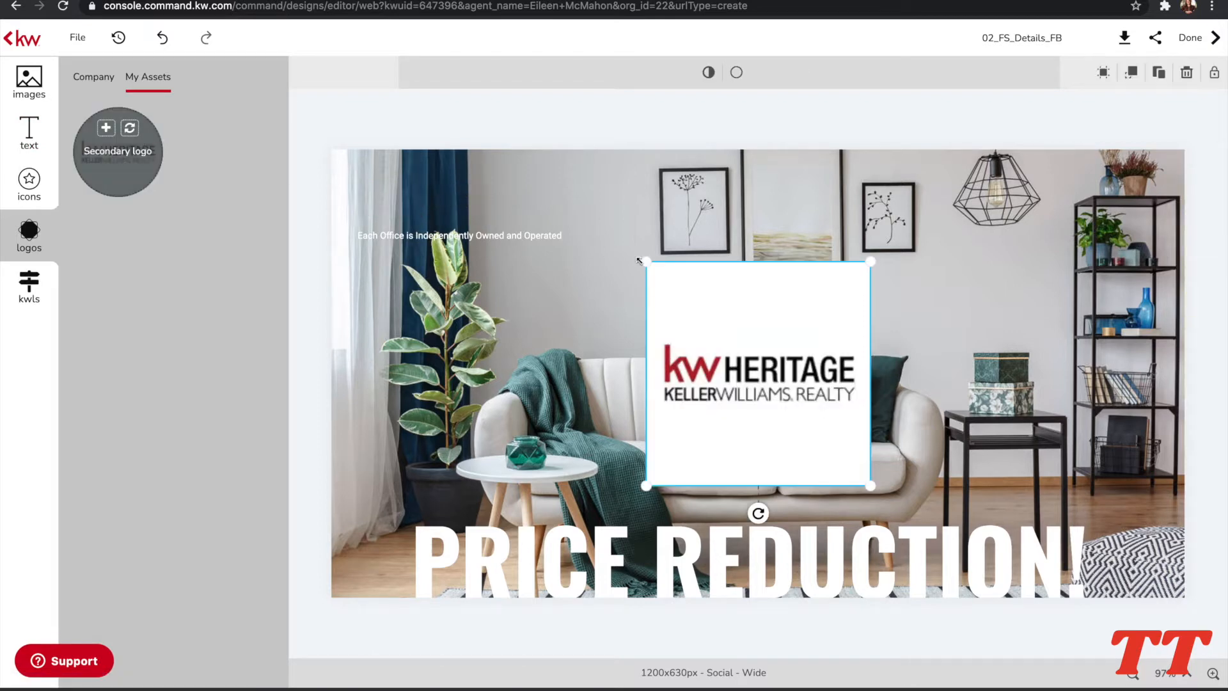
Shrink the KW Heritage logo and place it just above the "Each Office is Independently Owned and Operated" line.
drag(869, 262, 739, 362)
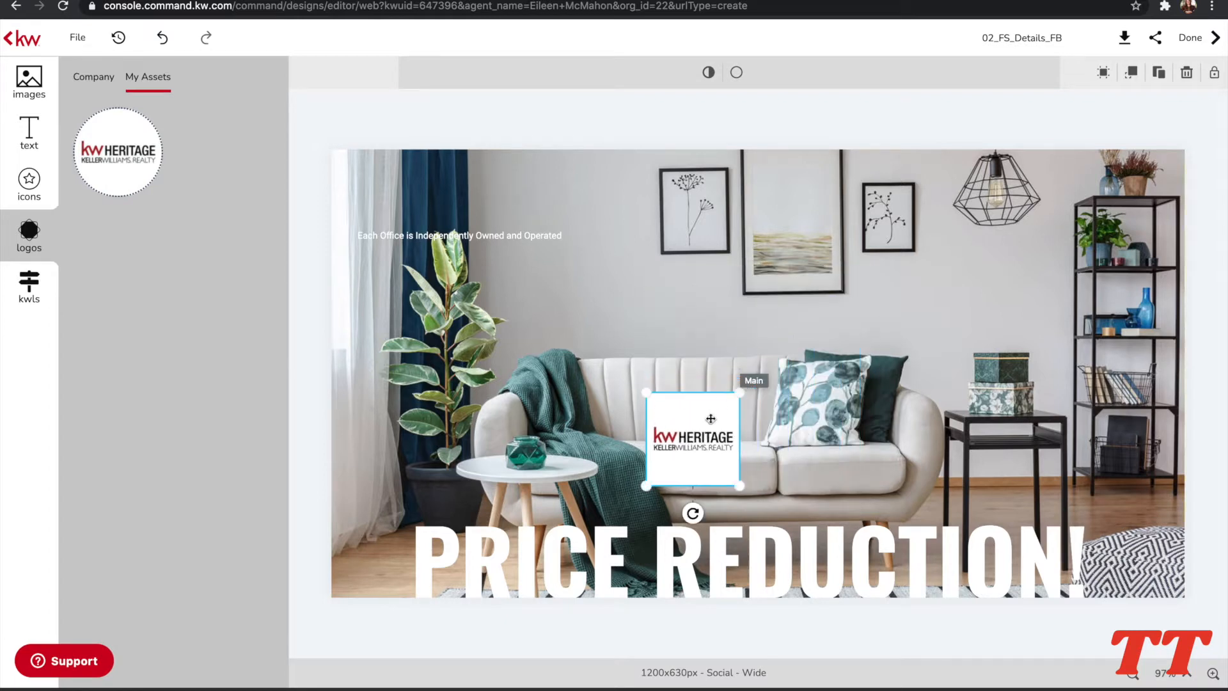
drag(710, 410, 444, 181)
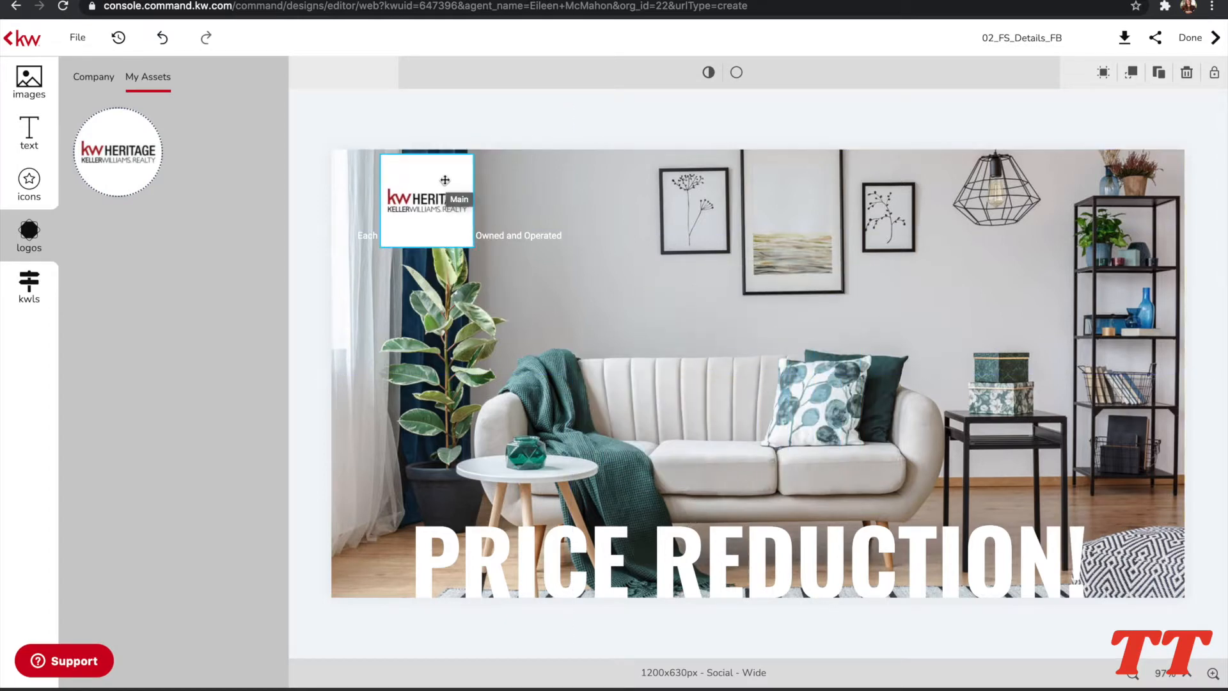
drag(474, 248, 460, 207)
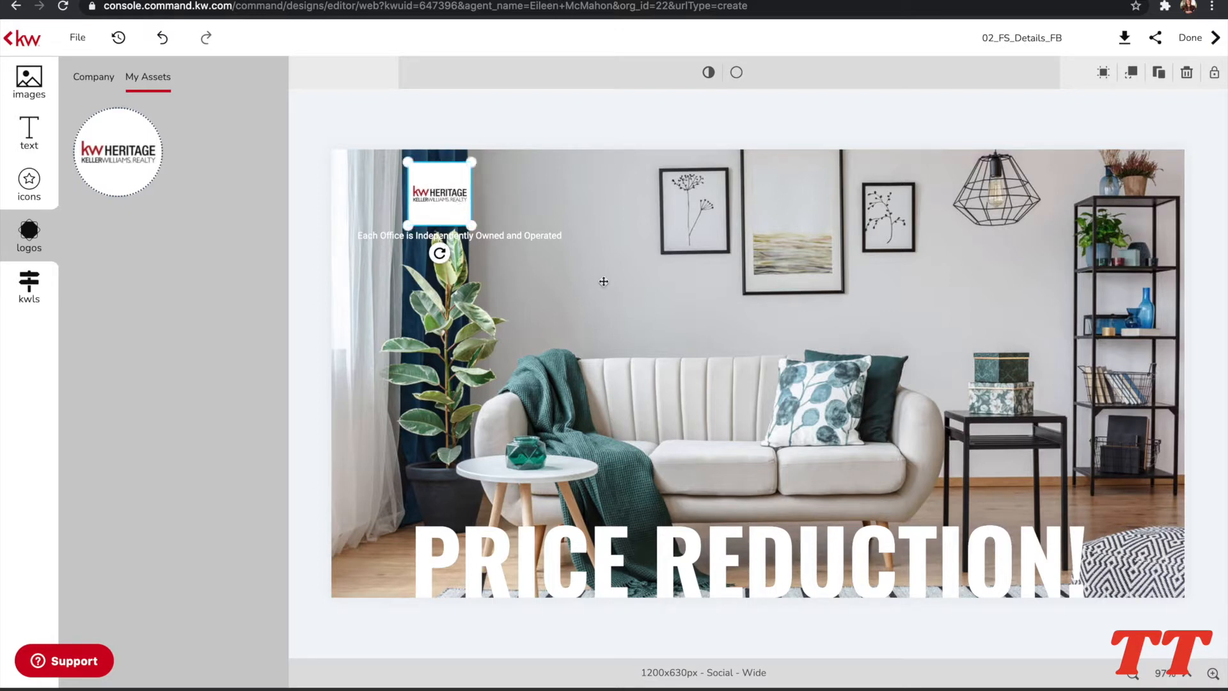
Examine the company image folders, including House Interiors, for possible replacements for the living room background photo.
click(616, 319)
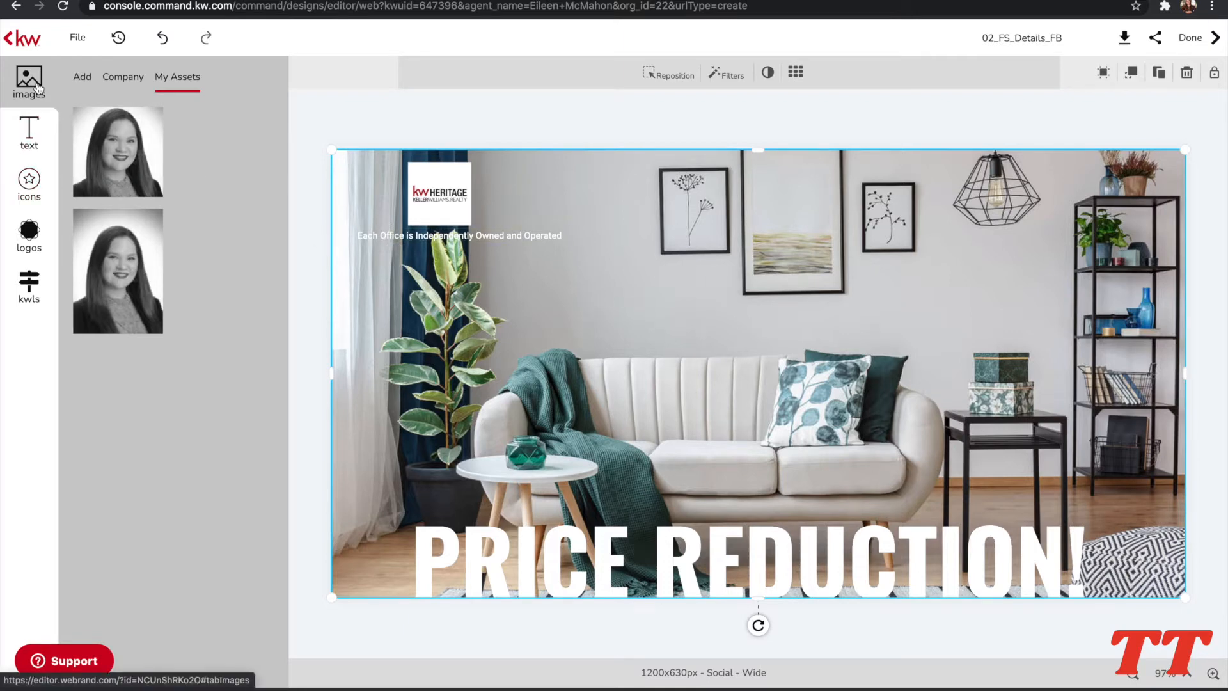
click(113, 78)
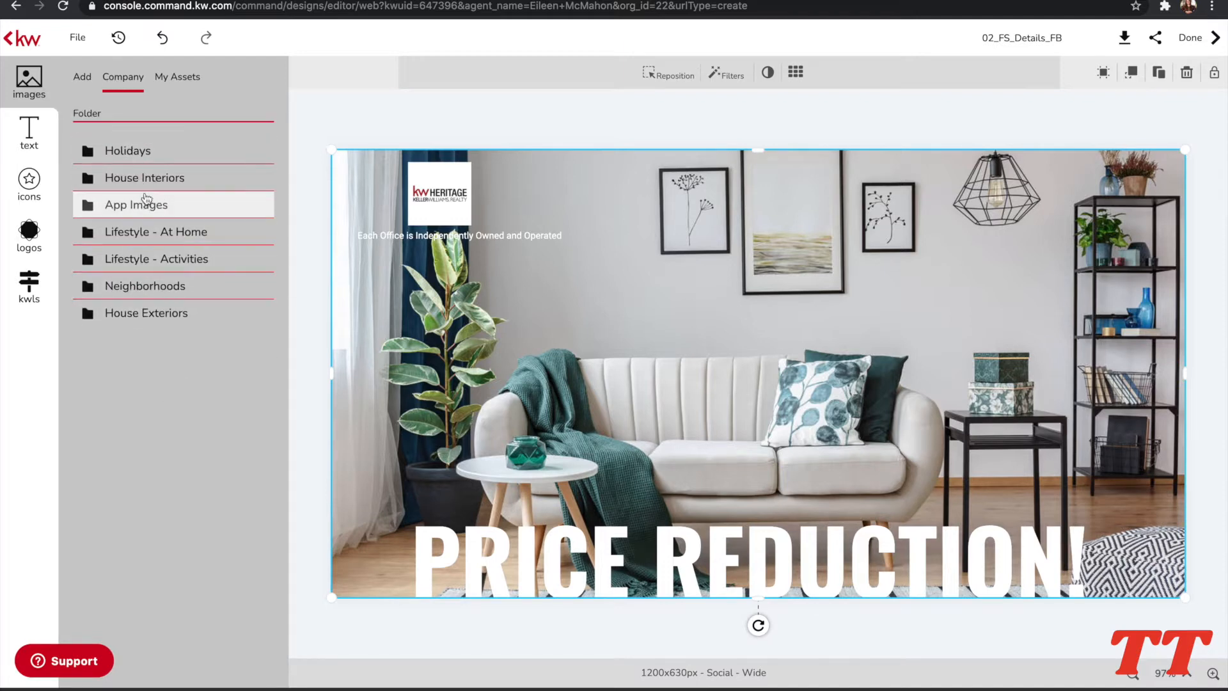
click(150, 179)
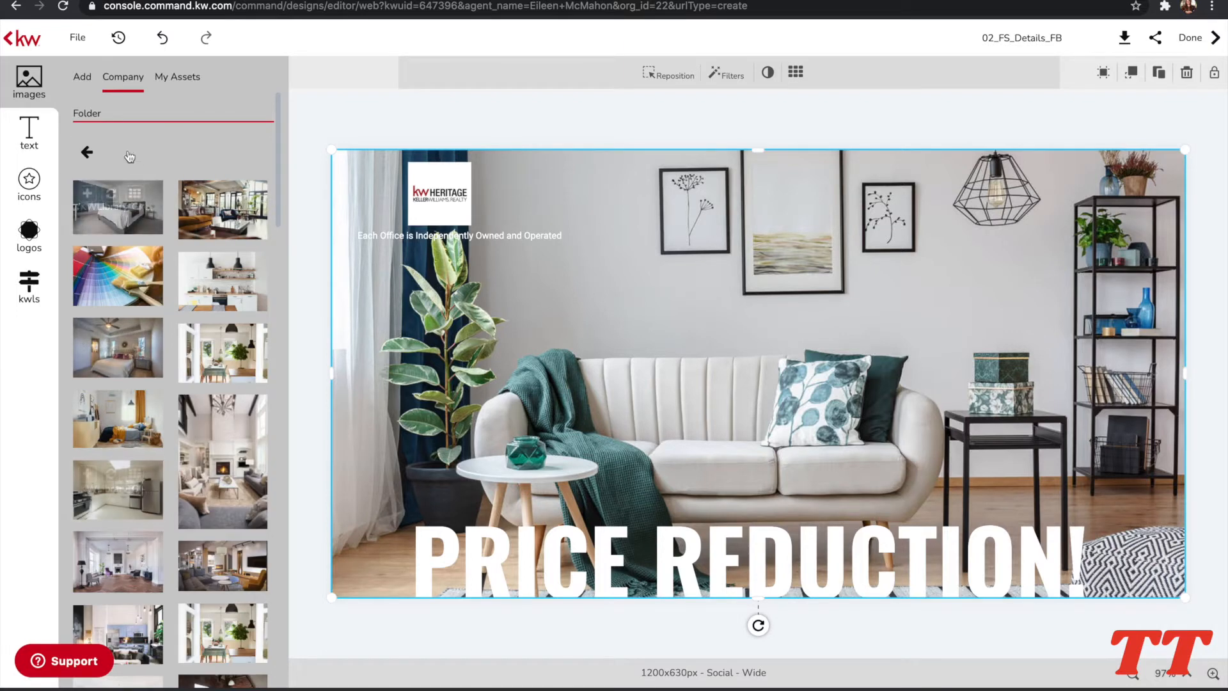
click(91, 152)
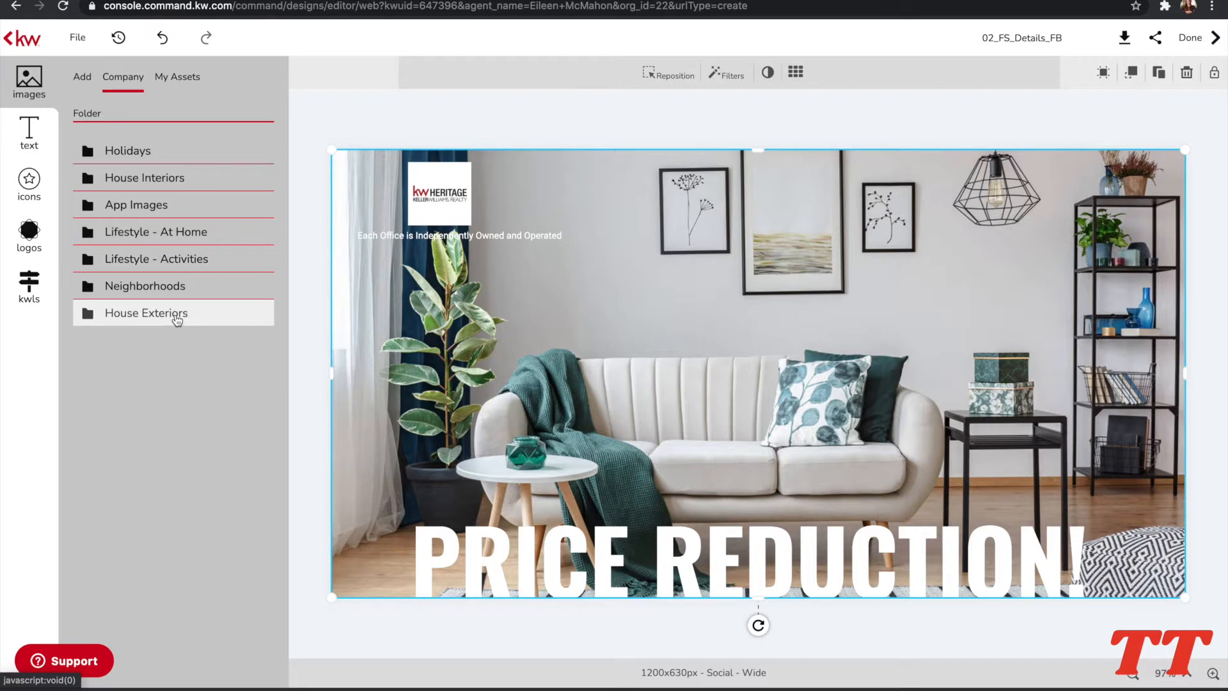
click(594, 94)
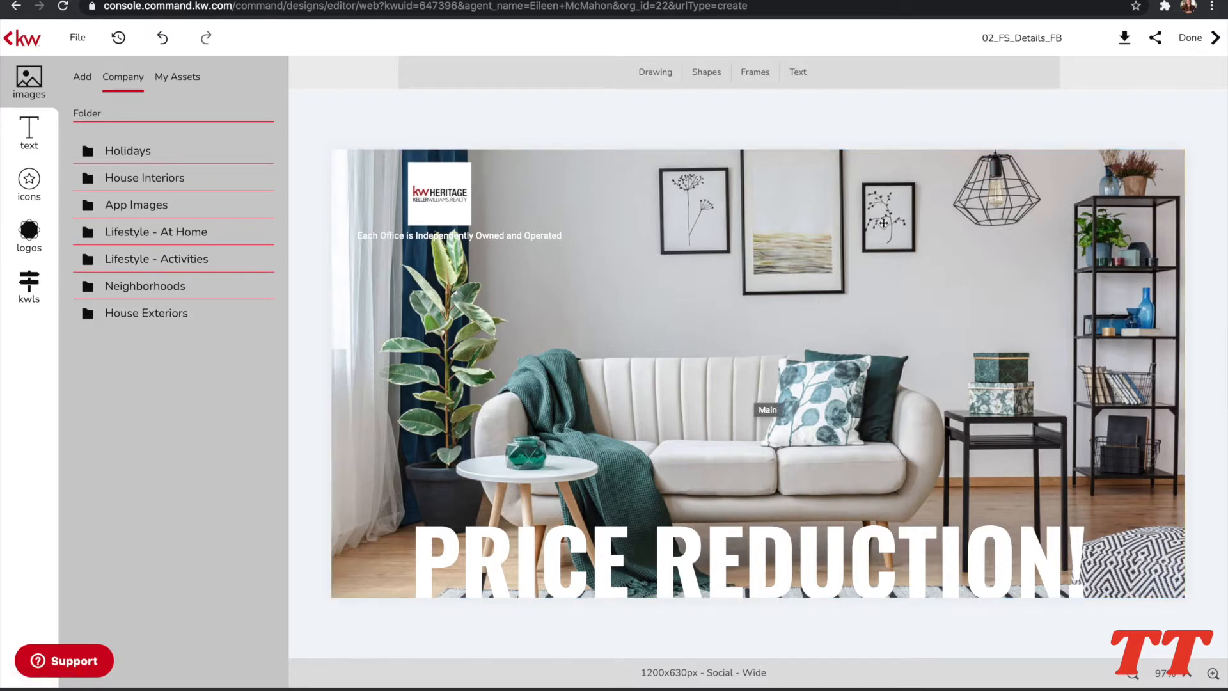
Finish the design and save the changes on leaving the editor.
click(1204, 43)
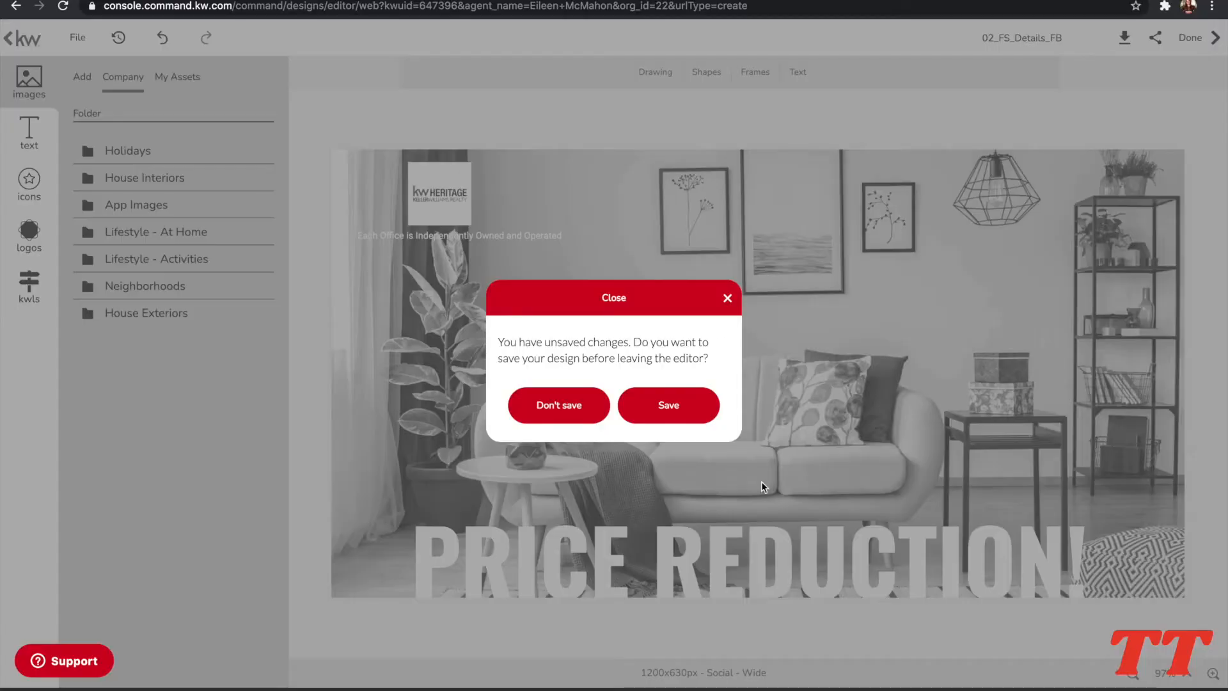
click(678, 405)
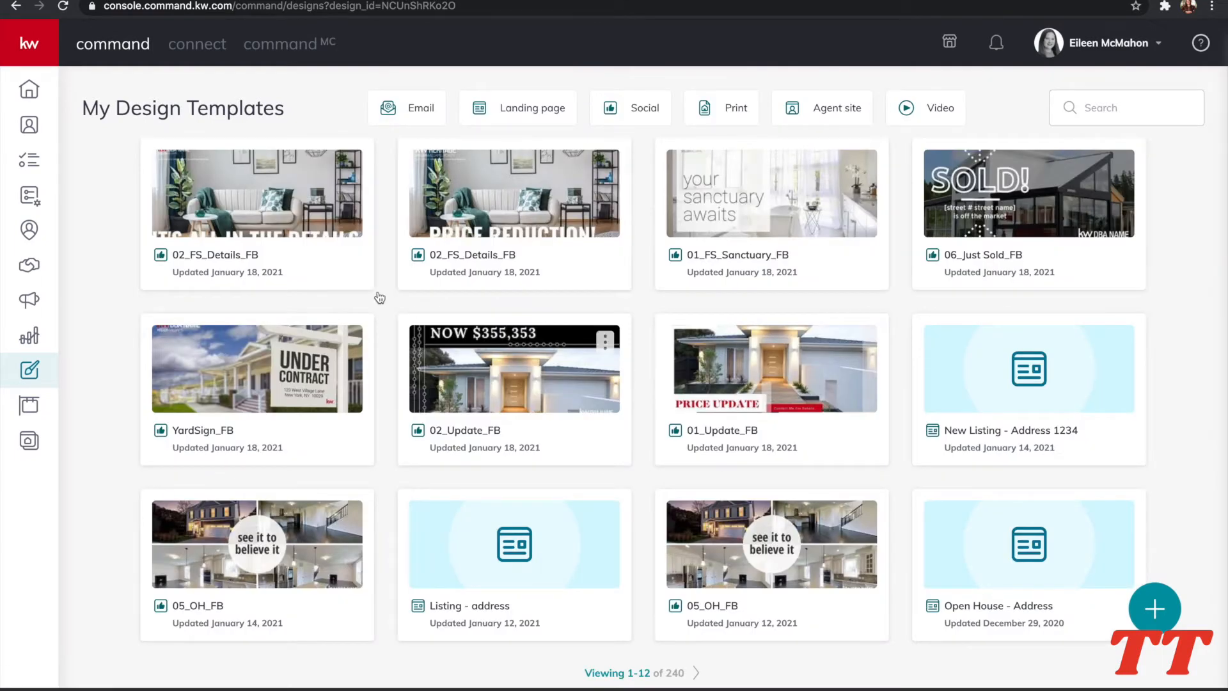
Start a new paid Social Ad campaign in the Campaigns section.
click(34, 302)
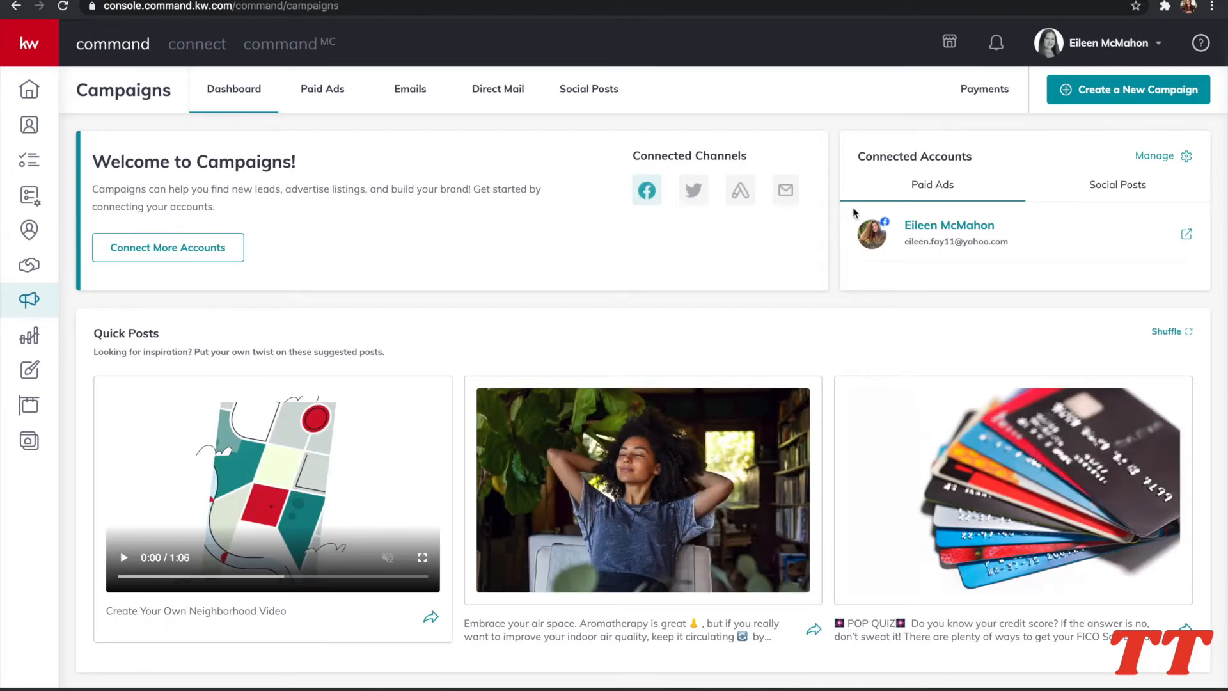
click(1101, 90)
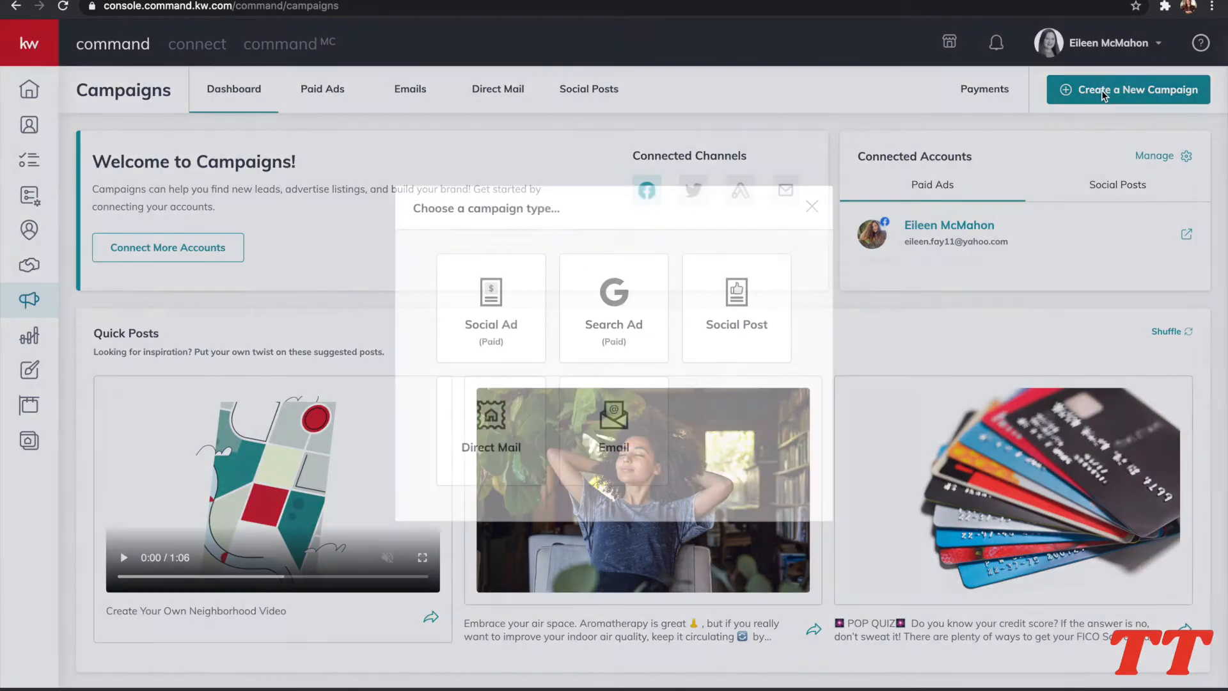
click(500, 333)
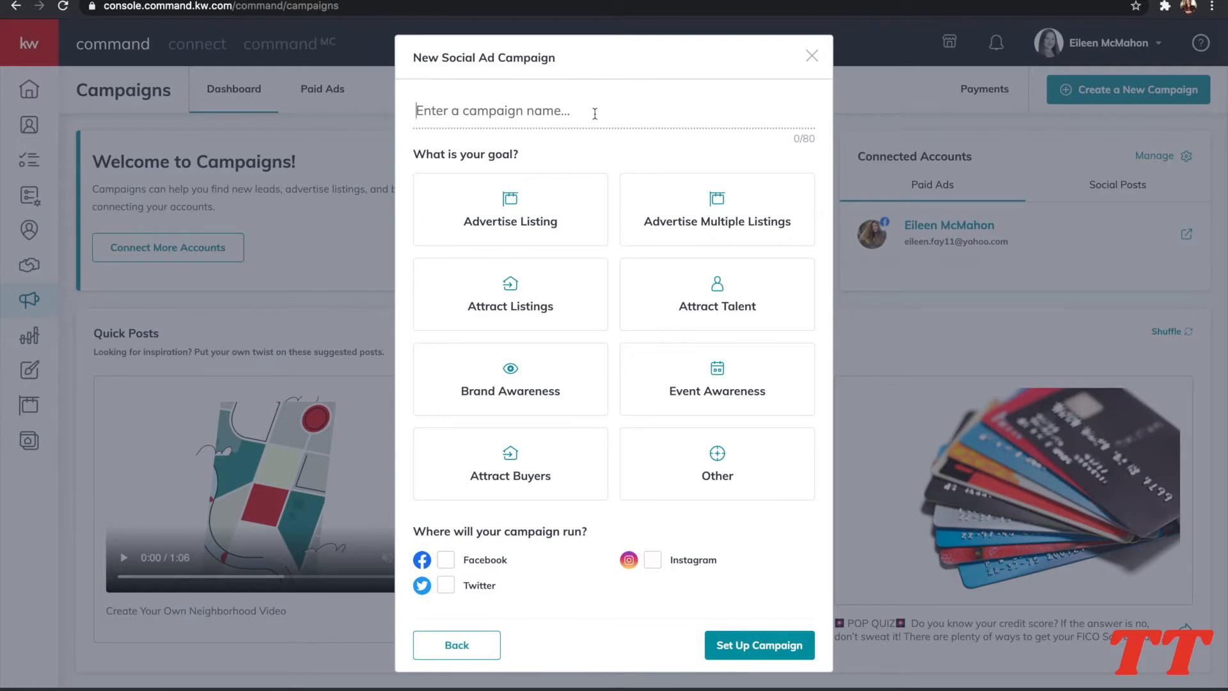
Name the social ad campaign "PRICE REDUCTION".
text(JUS)
key(BackSpace)
key(BackSpace)
key(BackSpace)
text(PRICE)
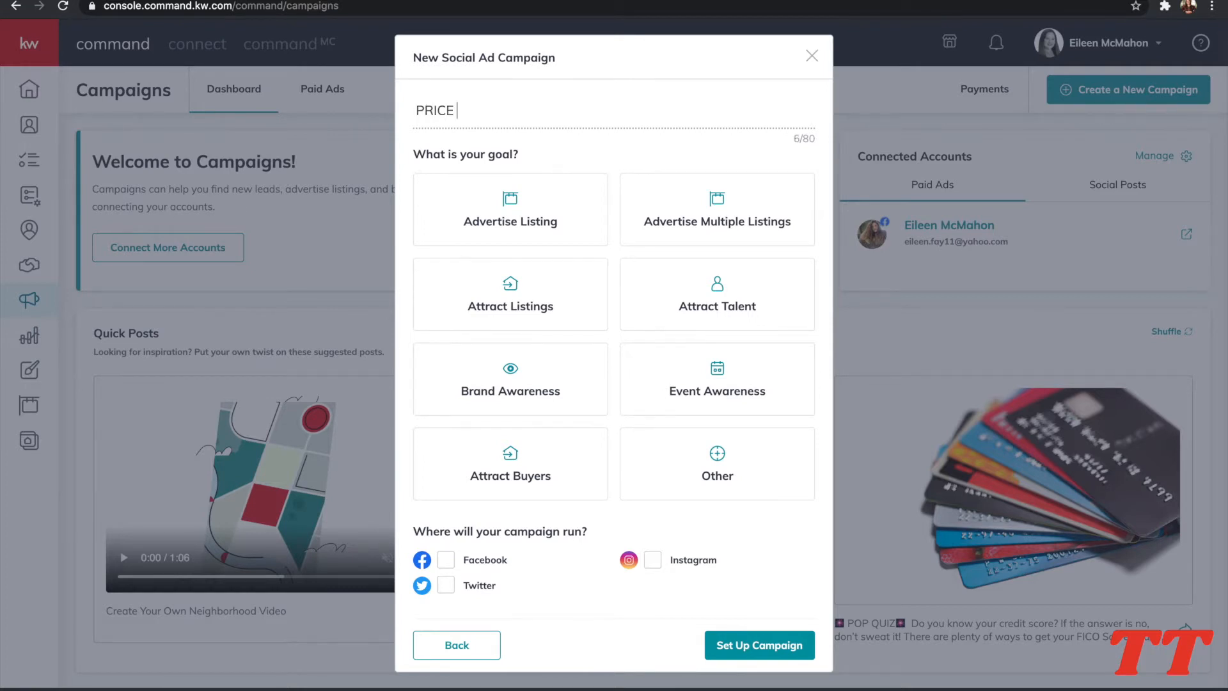
text( REDUCTION)
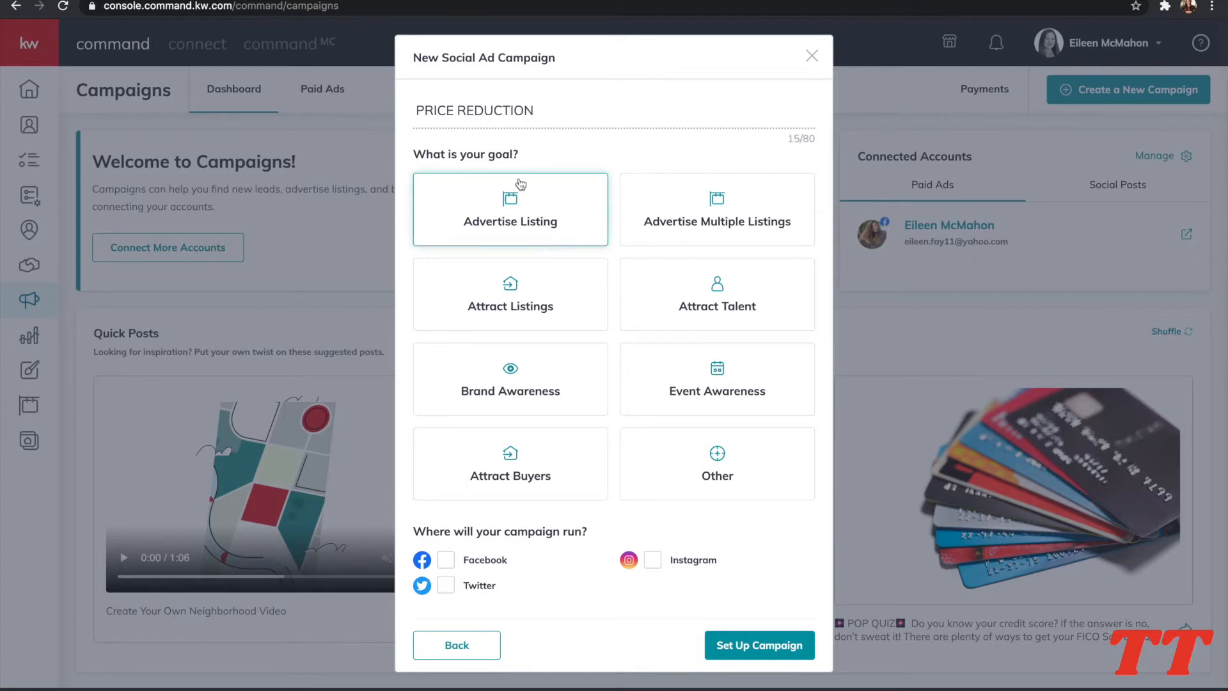
Choose Attract Buyers as the campaign goal and Facebook as the channel, and proceed to the campaign setup.
click(535, 474)
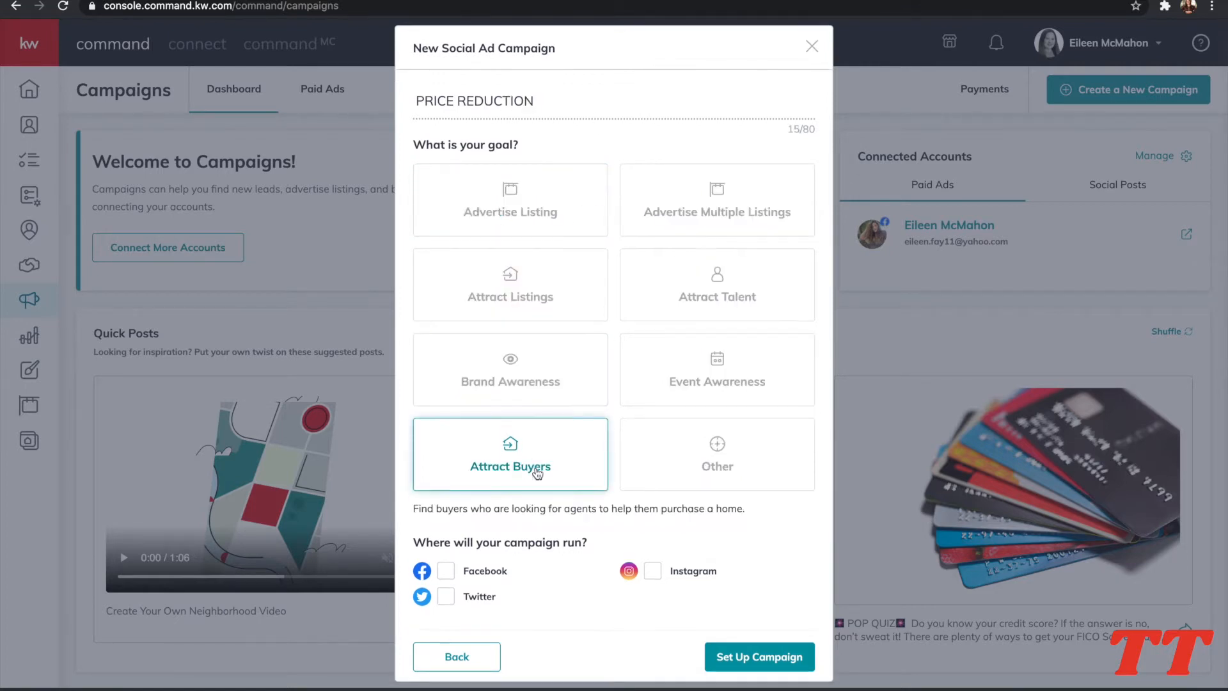
click(445, 575)
click(740, 658)
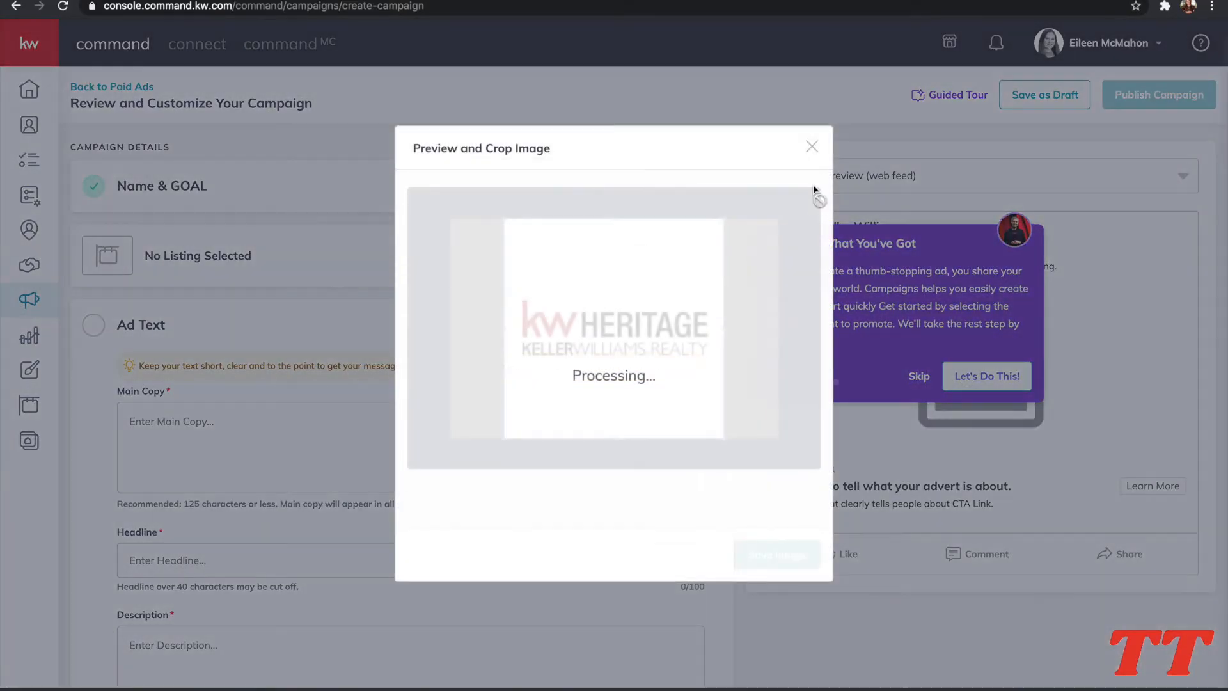
Dismiss the image crop preview and skip the guided tour to reach the campaign's ad text settings.
click(813, 146)
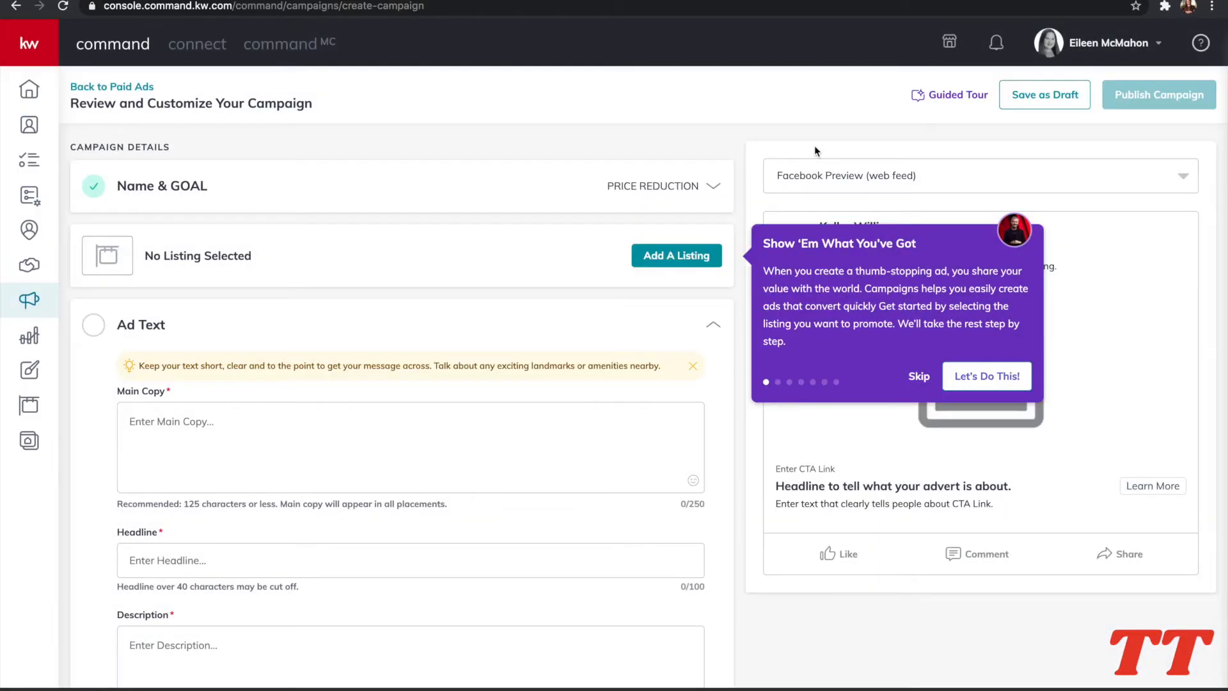
click(919, 377)
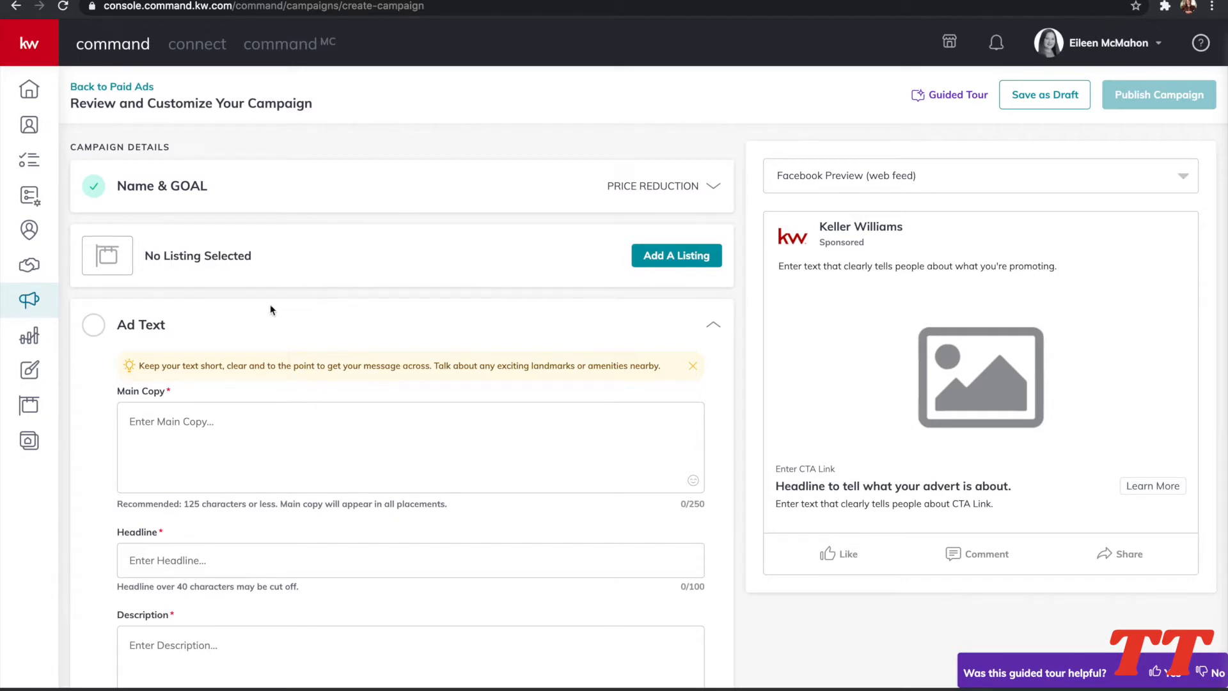
scroll(256, 332, down, 2)
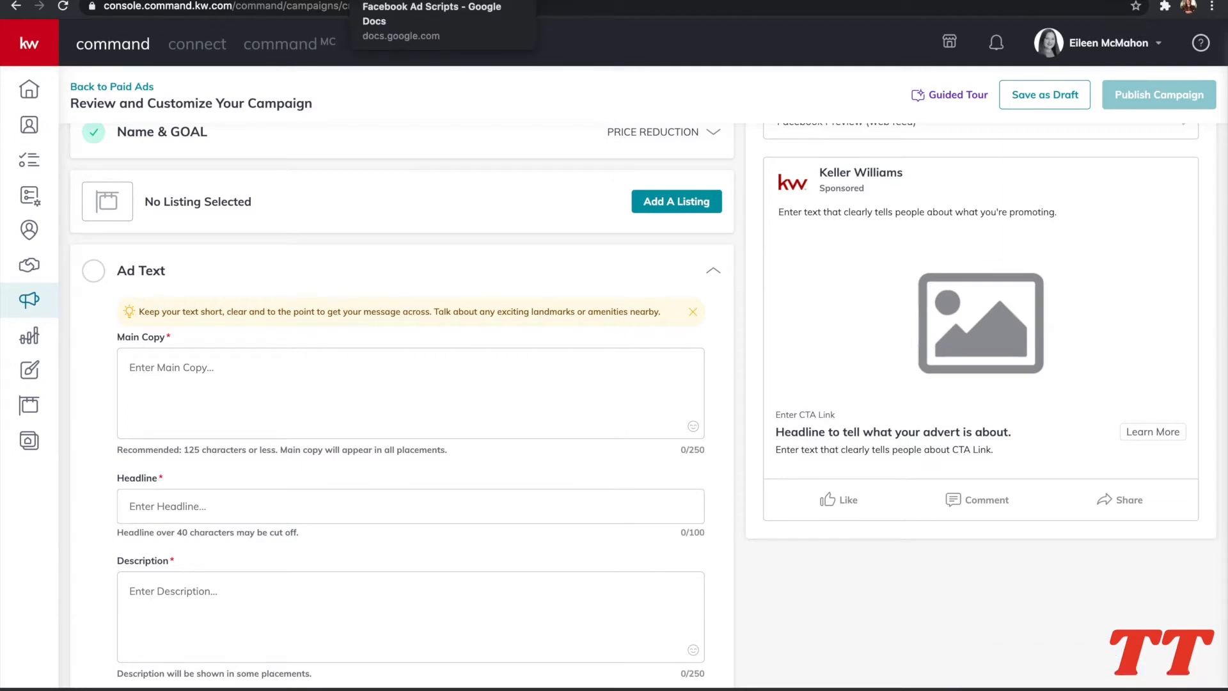
Copy the main copy of the "List of Price Reduction Homes" script from the Facebook Ad Scripts Google Doc into the ad's Main Copy.
click(396, 2)
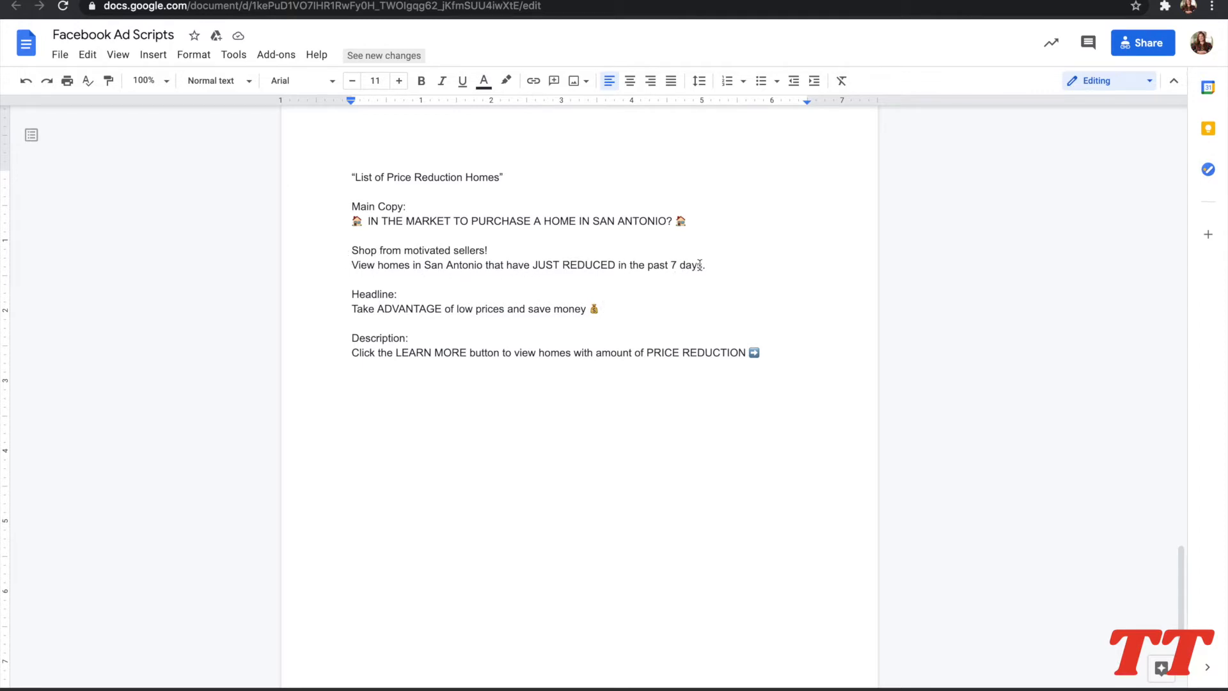
drag(707, 264, 352, 218)
key(ctrl+c)
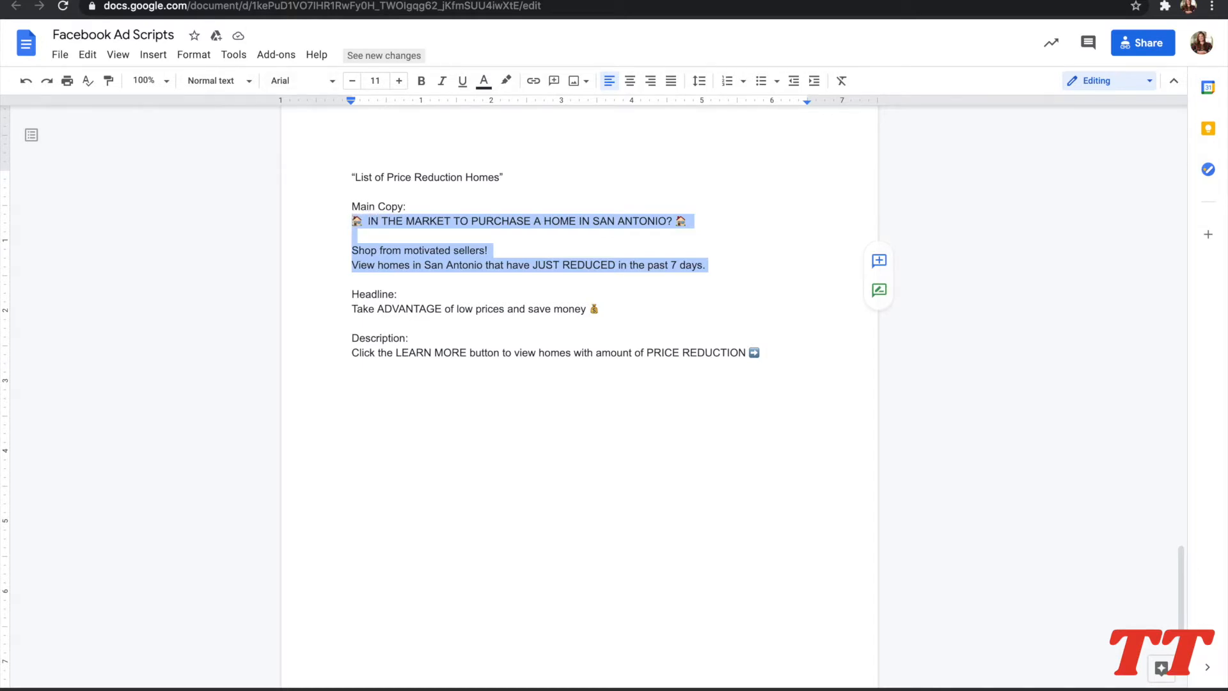
key(ctrl+Tab)
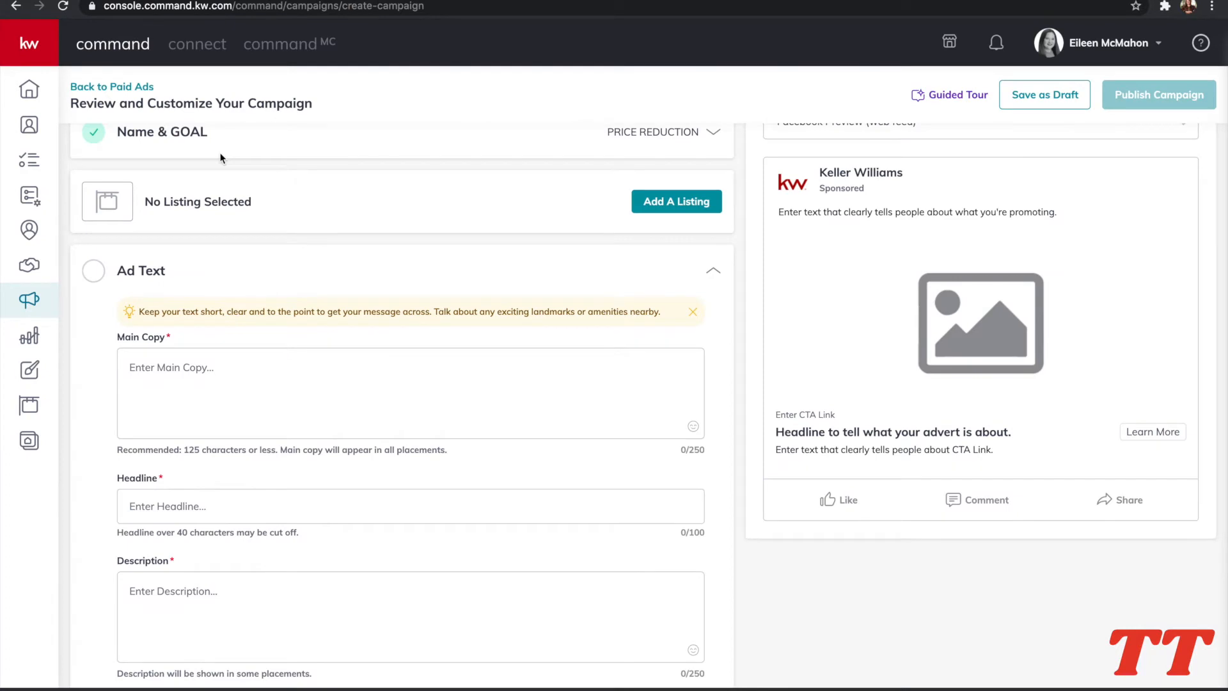
click(210, 383)
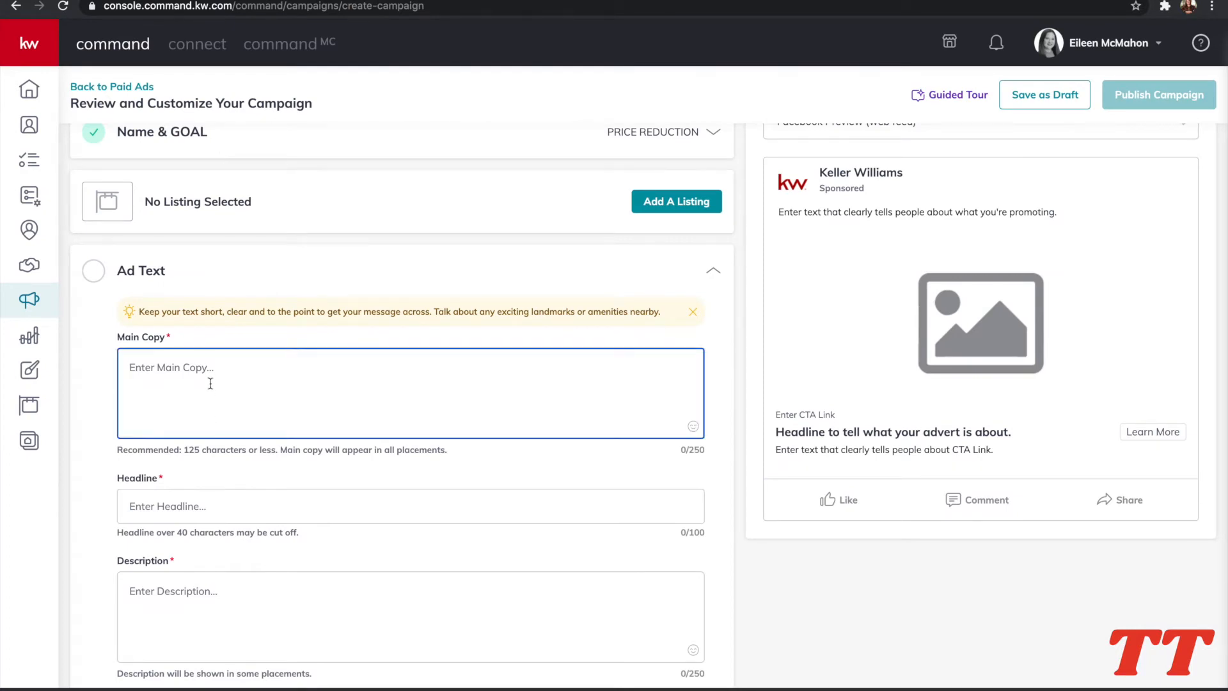
key(ctrl+v)
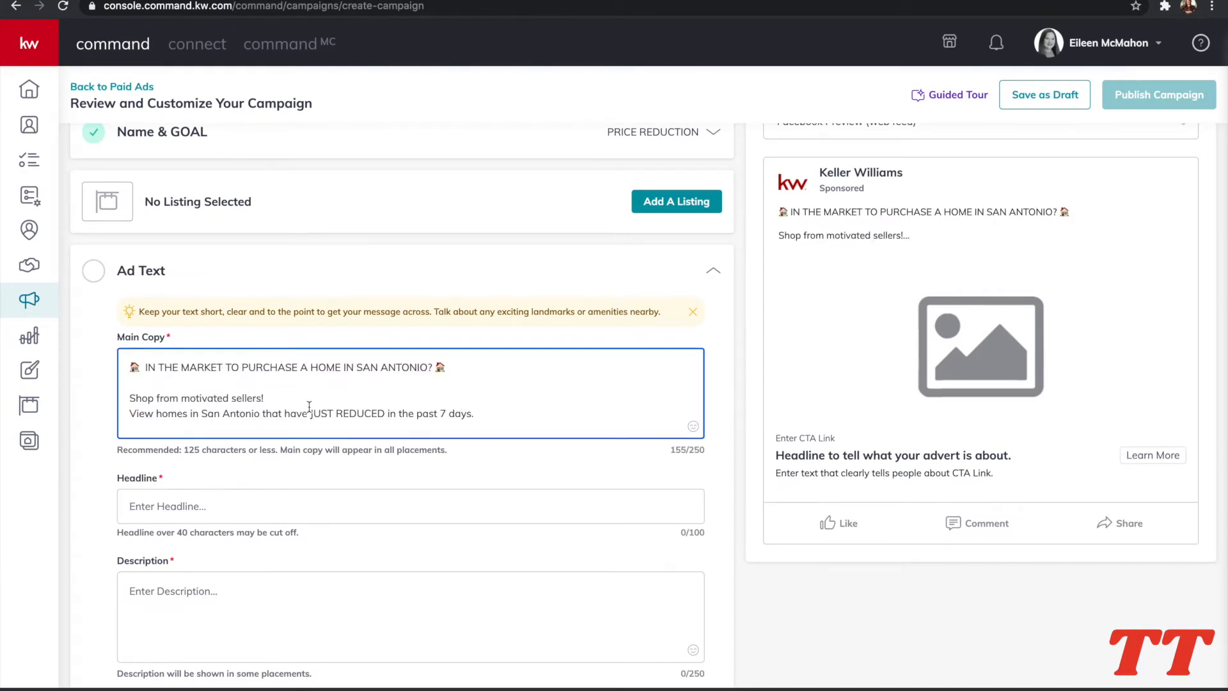
Copy the script's headline "Take ADVANTAGE of low prices and save money 💰" from the Google Doc into the ad's Headline.
scroll(236, 464, down, 1)
click(233, 464)
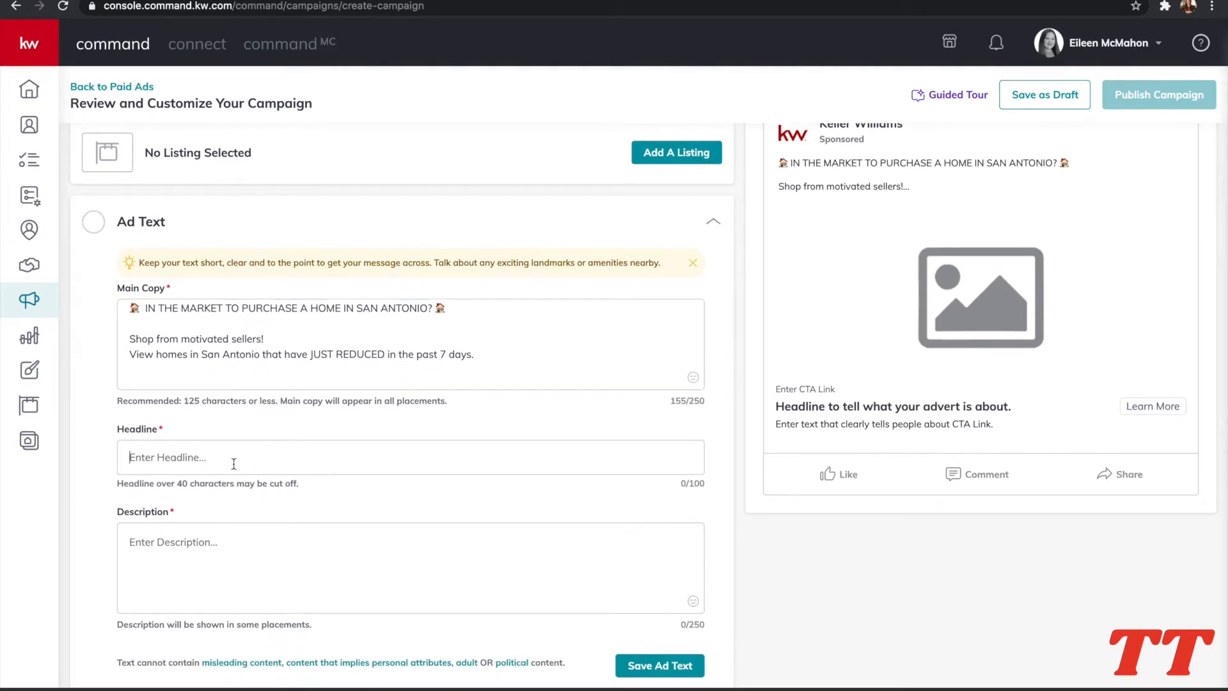
key(ctrl+shift+Tab)
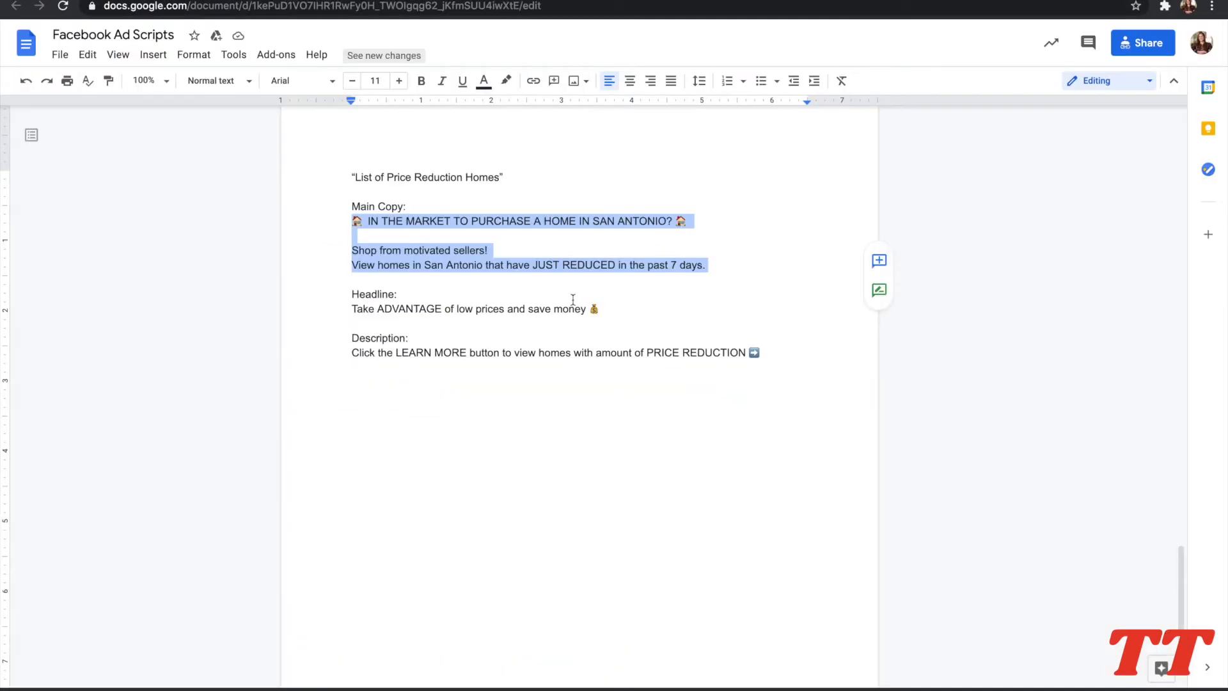
drag(606, 308, 352, 307)
key(ctrl+c)
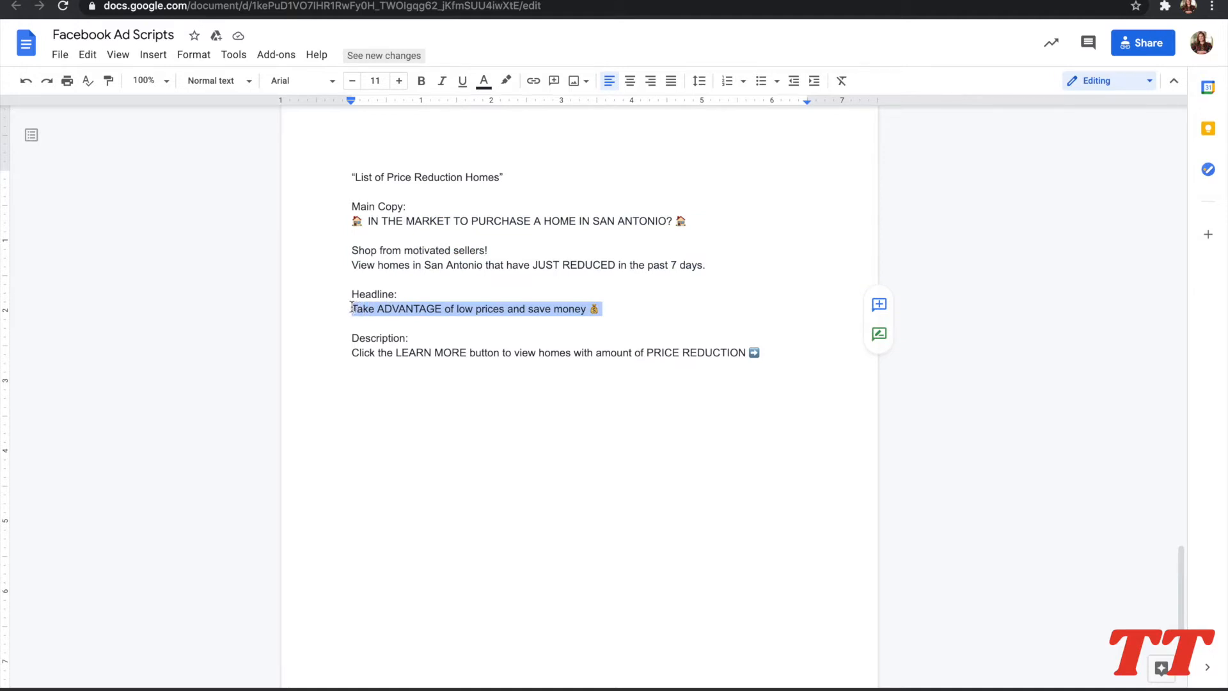
key(ctrl+Tab)
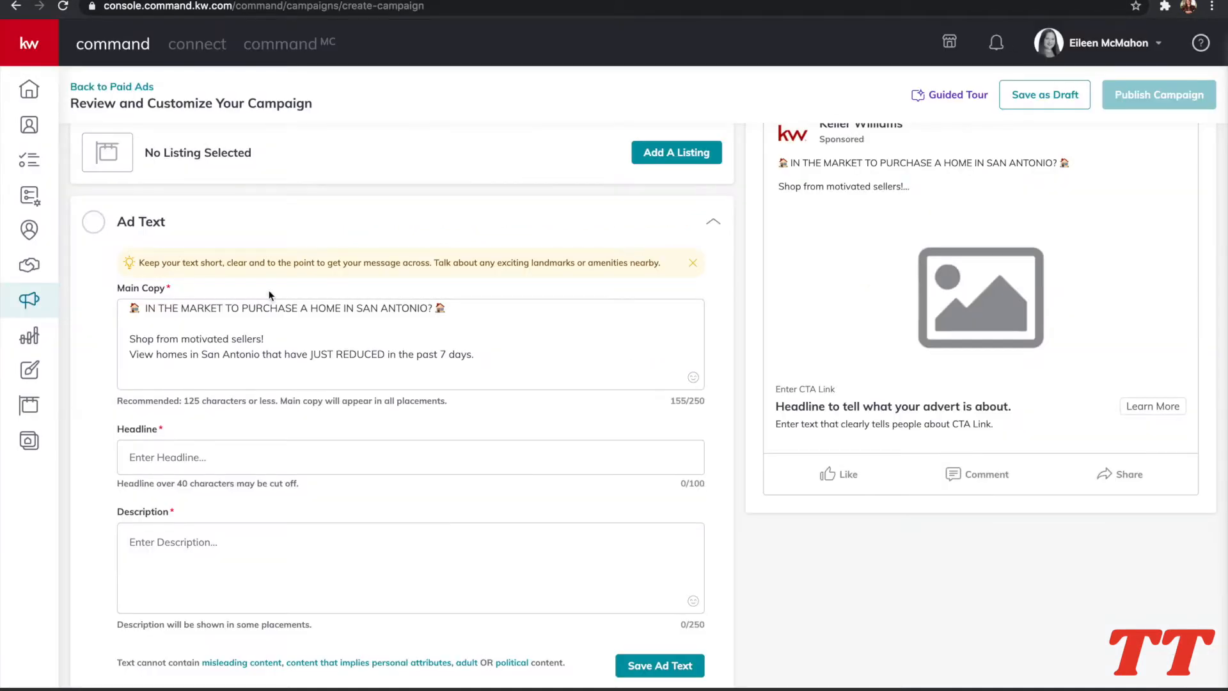
click(213, 455)
key(ctrl+v)
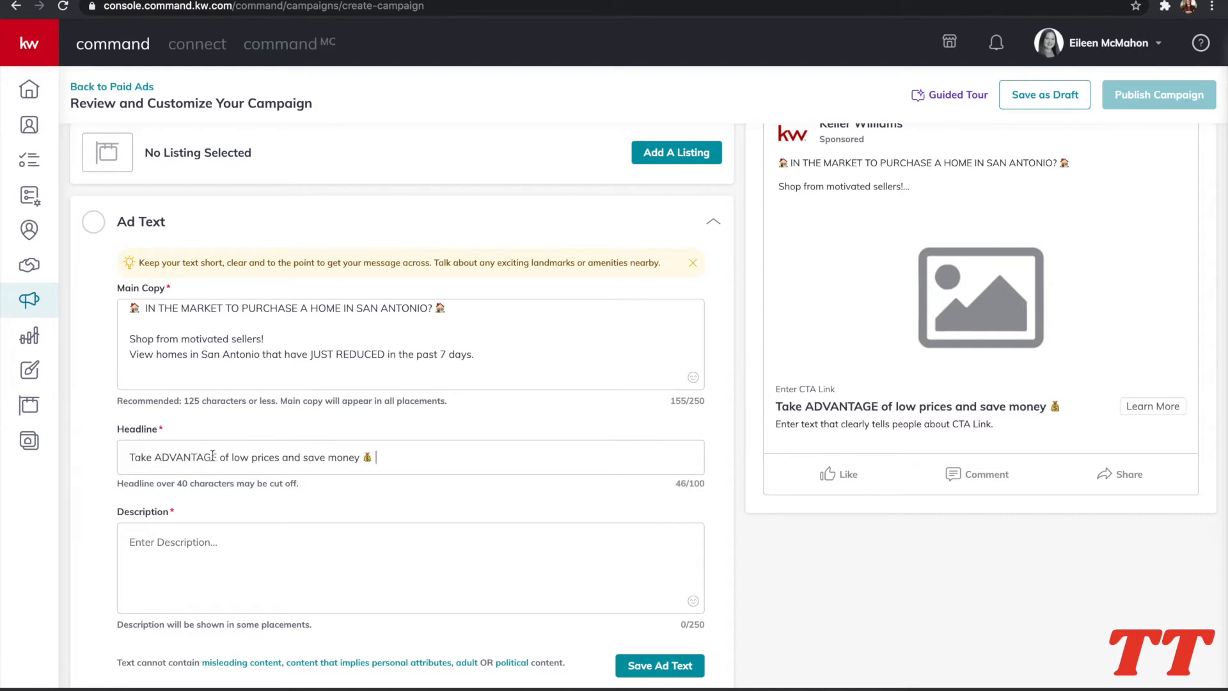
Copy the description "Click the LEARN MORE button to view homes with amount of PRICE REDUCTION ➡️" from the Google Doc into the ad and save the ad text.
key(ctrl+Tab)
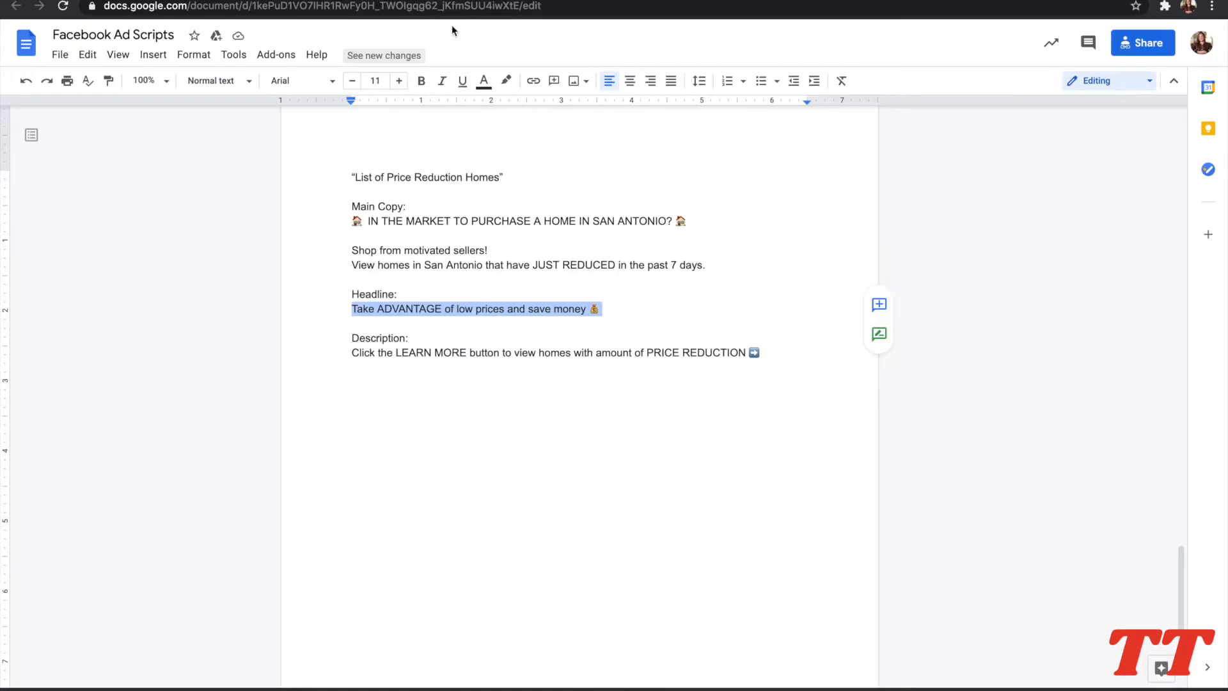
drag(767, 350, 349, 351)
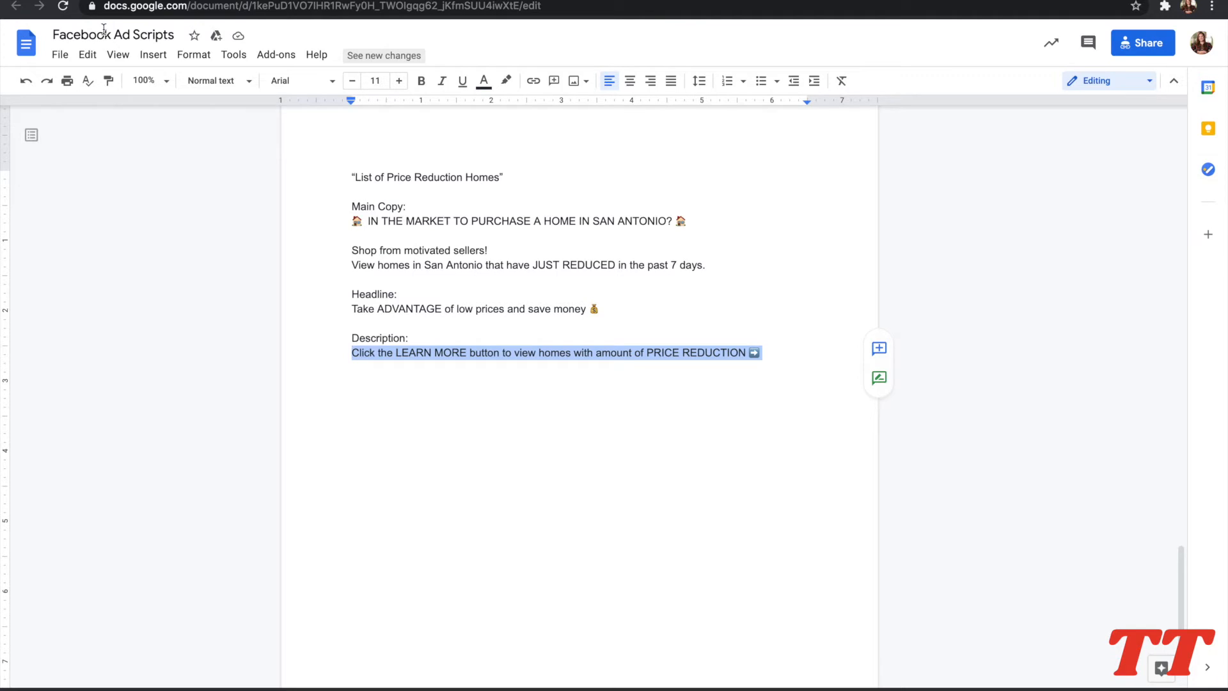
key(ctrl+Tab)
click(202, 549)
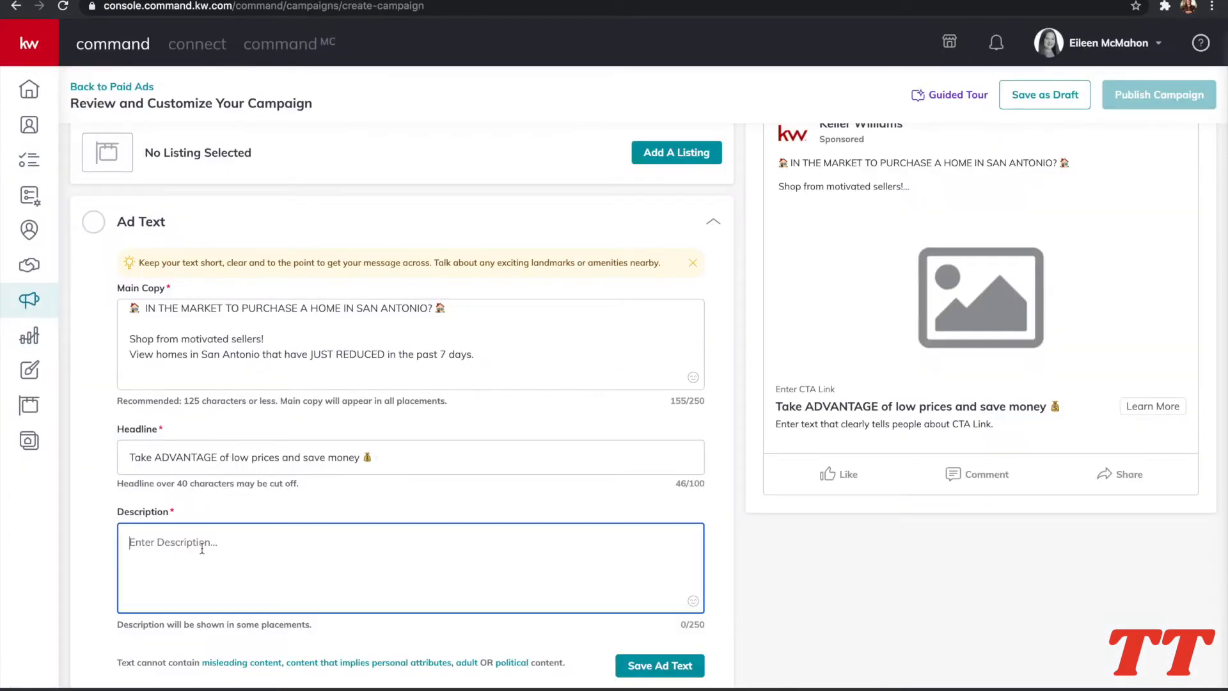
text(Click the LEARN MORE button to view homes with amount of PRICE REDUCTION ➡️)
scroll(349, 444, down, 3)
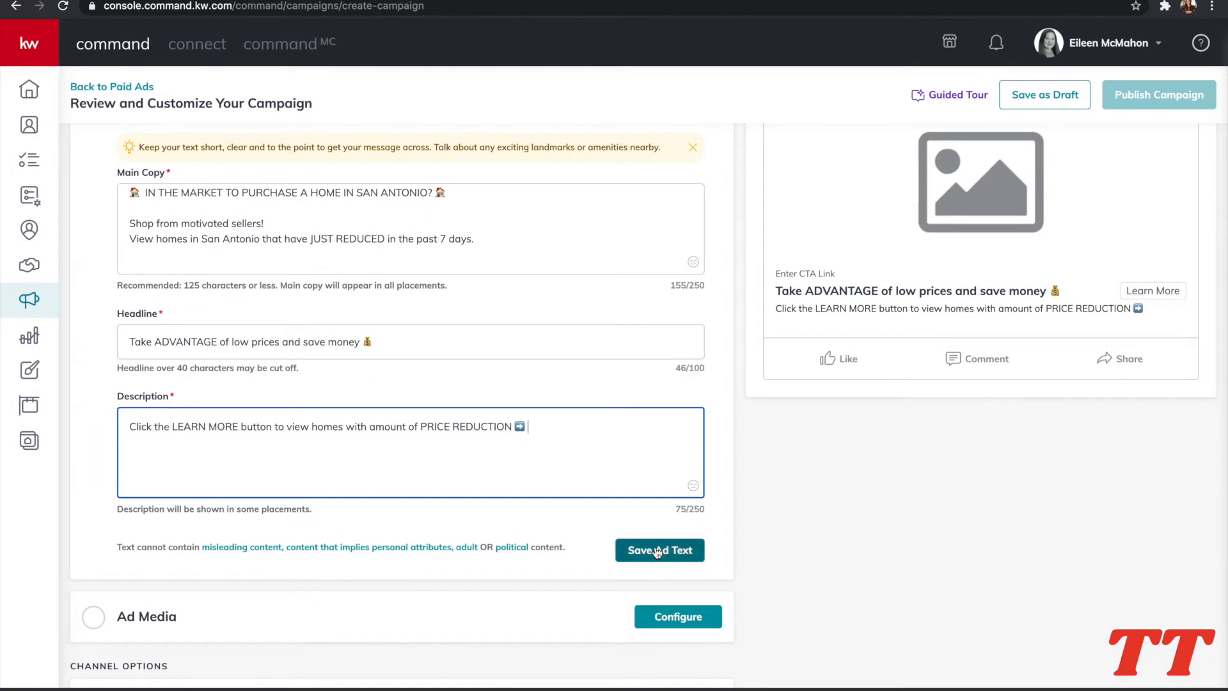
click(656, 551)
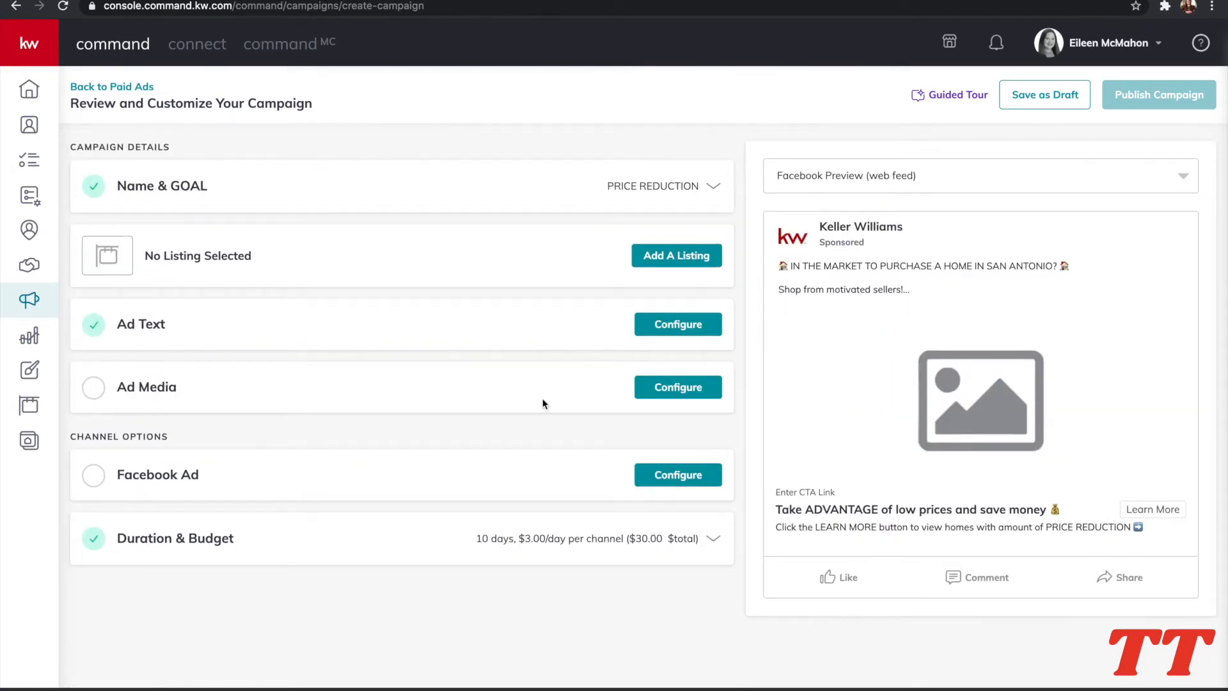
Try to use the first 02_FS_Details_FB price reduction design from the design library as the ad image.
click(675, 388)
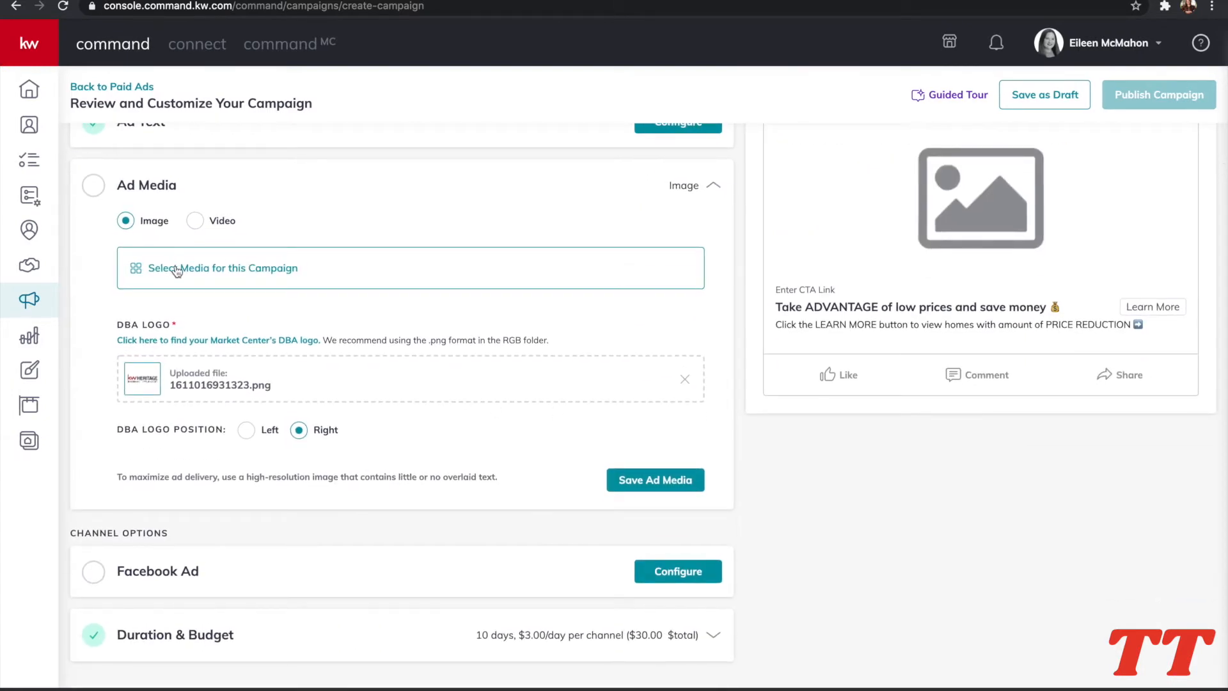
click(213, 274)
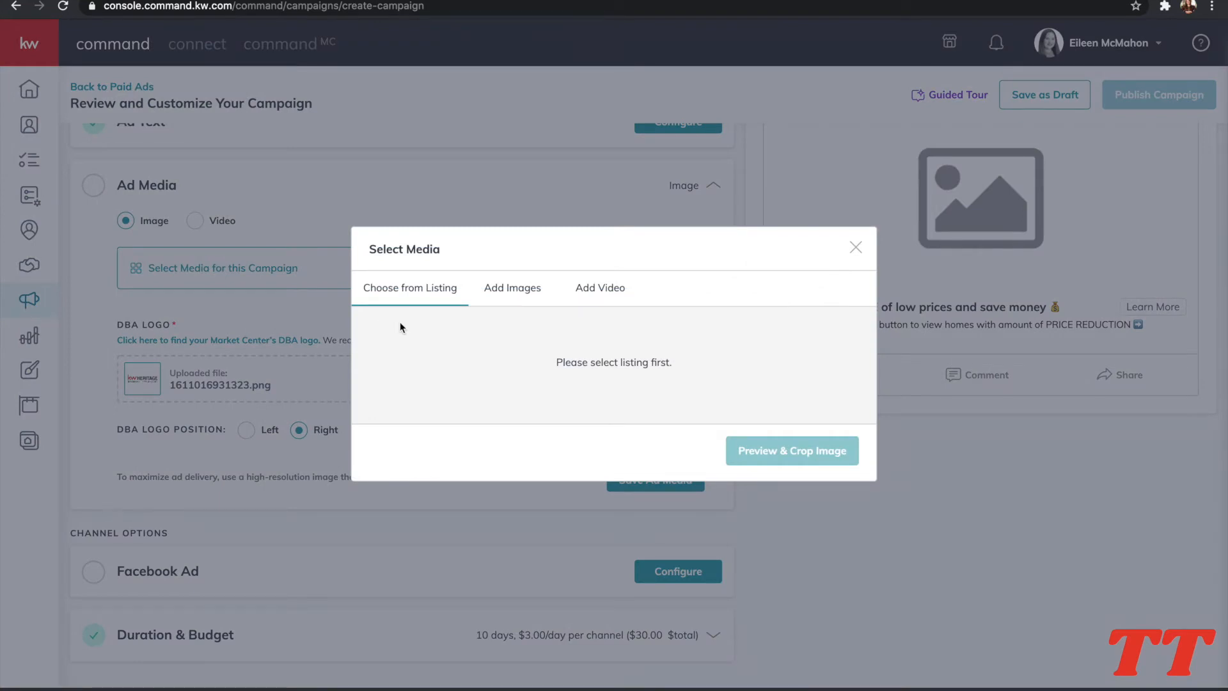
click(526, 289)
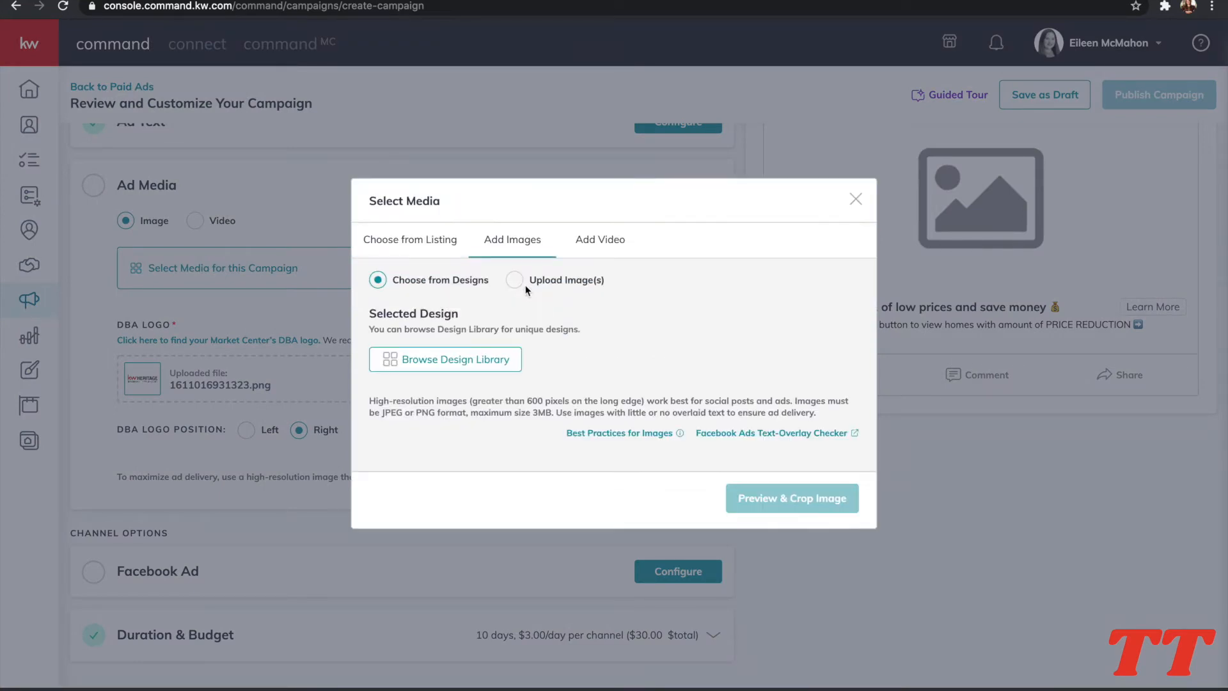
click(435, 360)
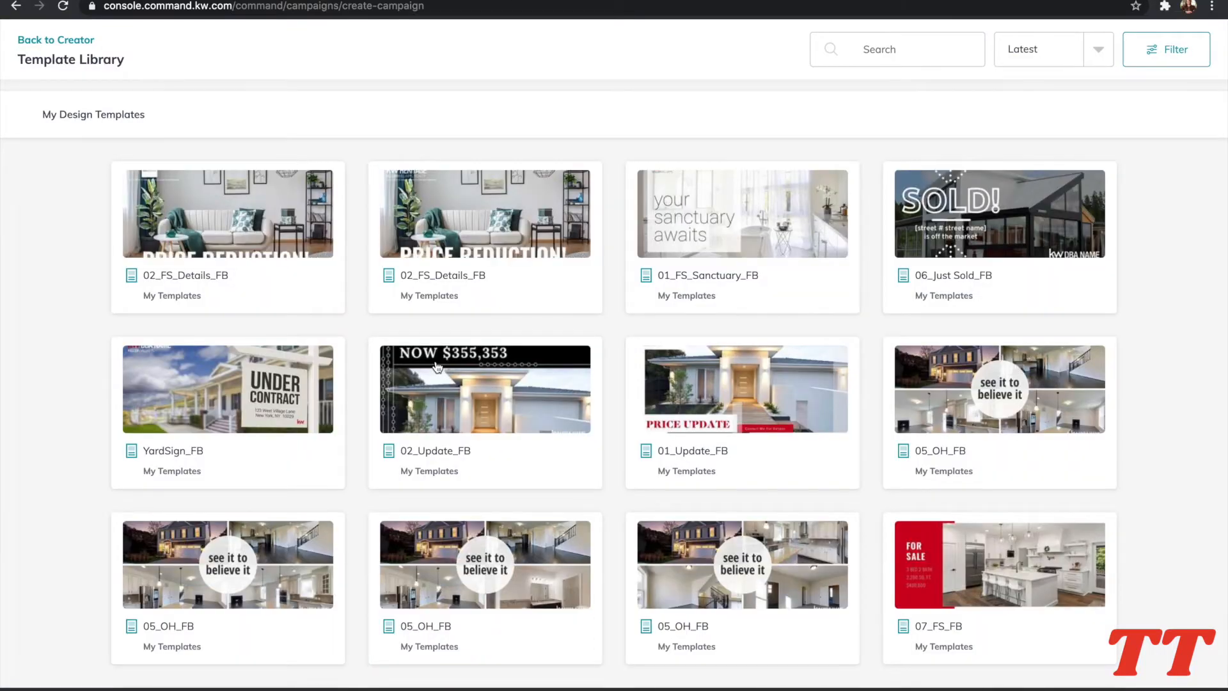
click(267, 278)
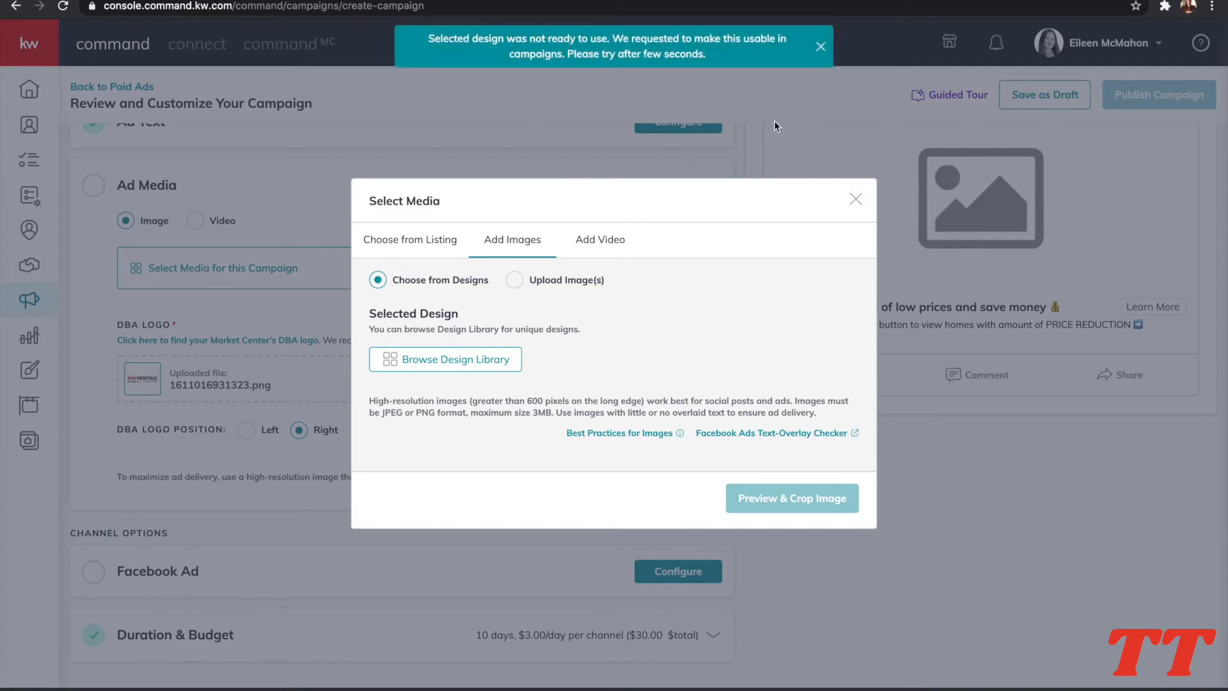
click(855, 199)
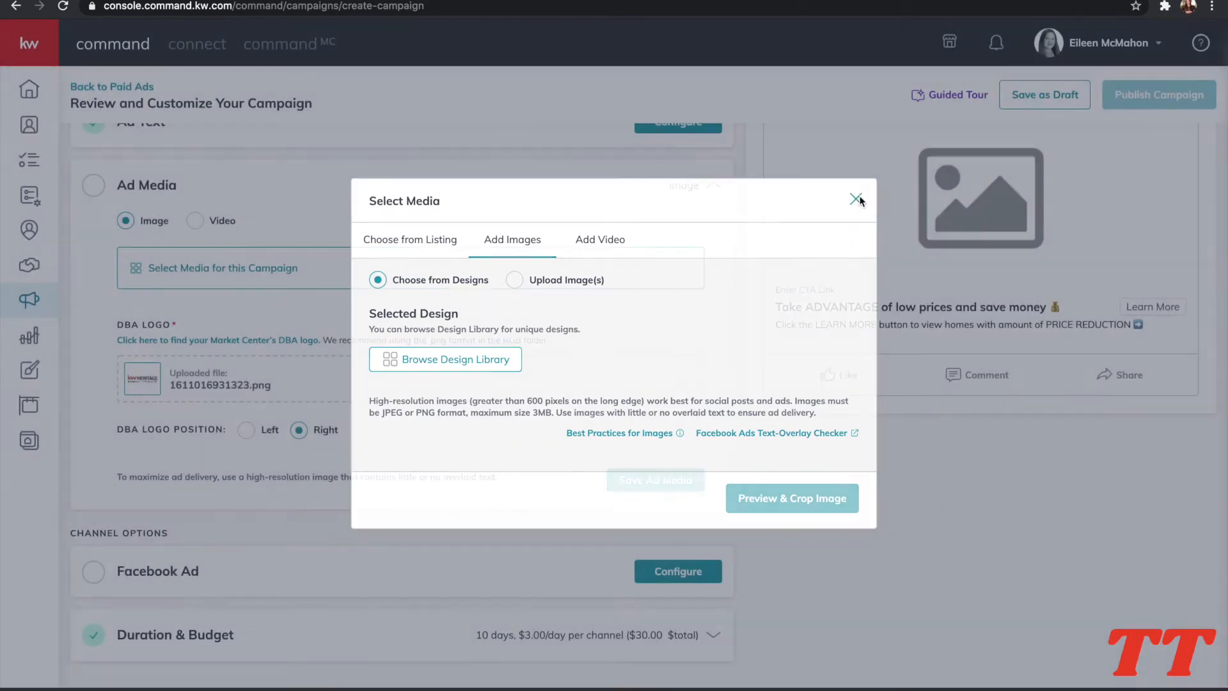
Configure the Facebook ad to run on the agent's own Facebook page.
scroll(361, 353, down, 1)
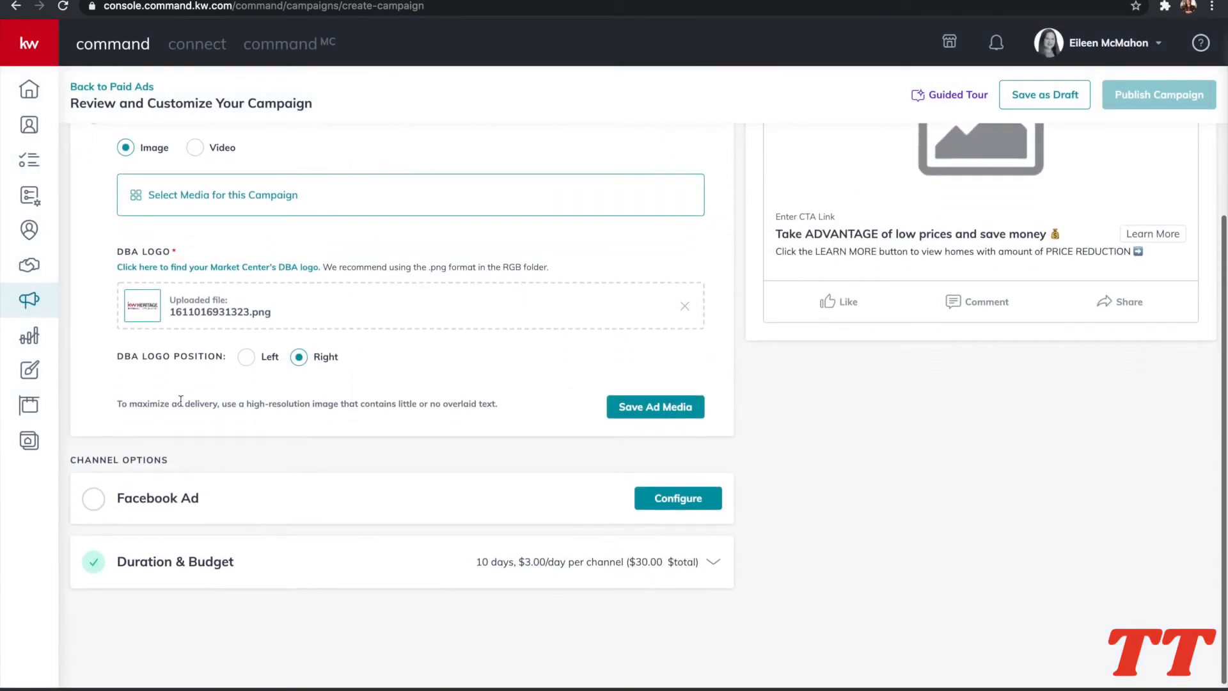
click(662, 500)
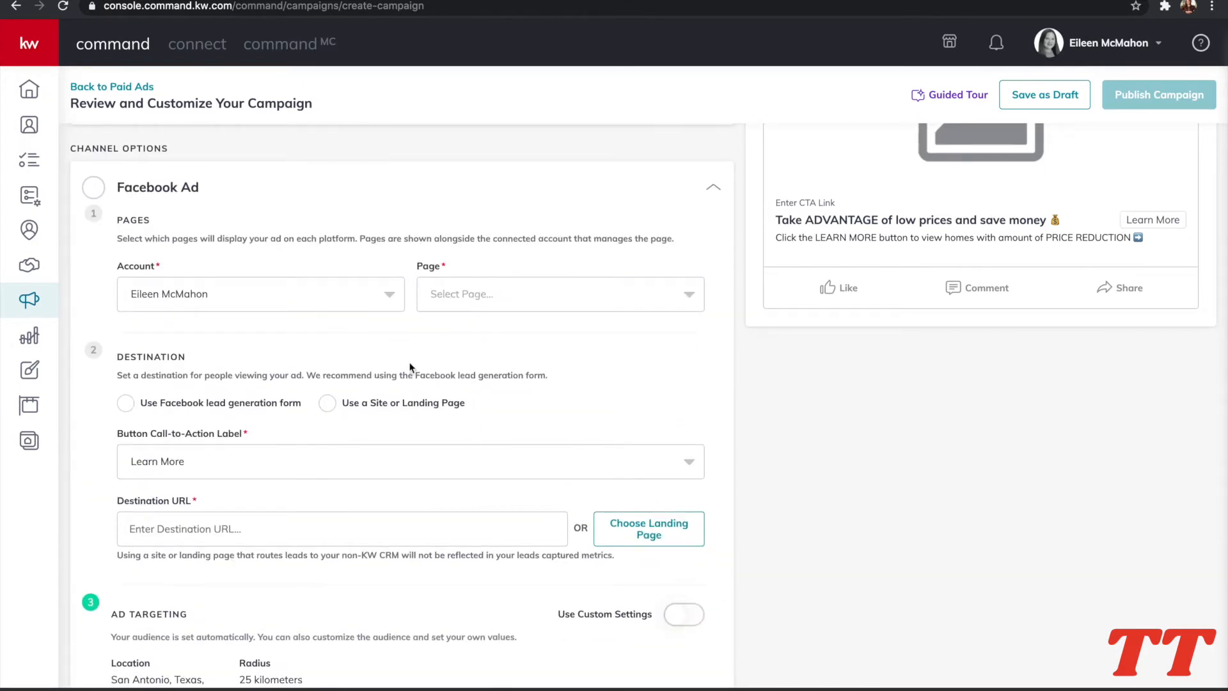
click(463, 294)
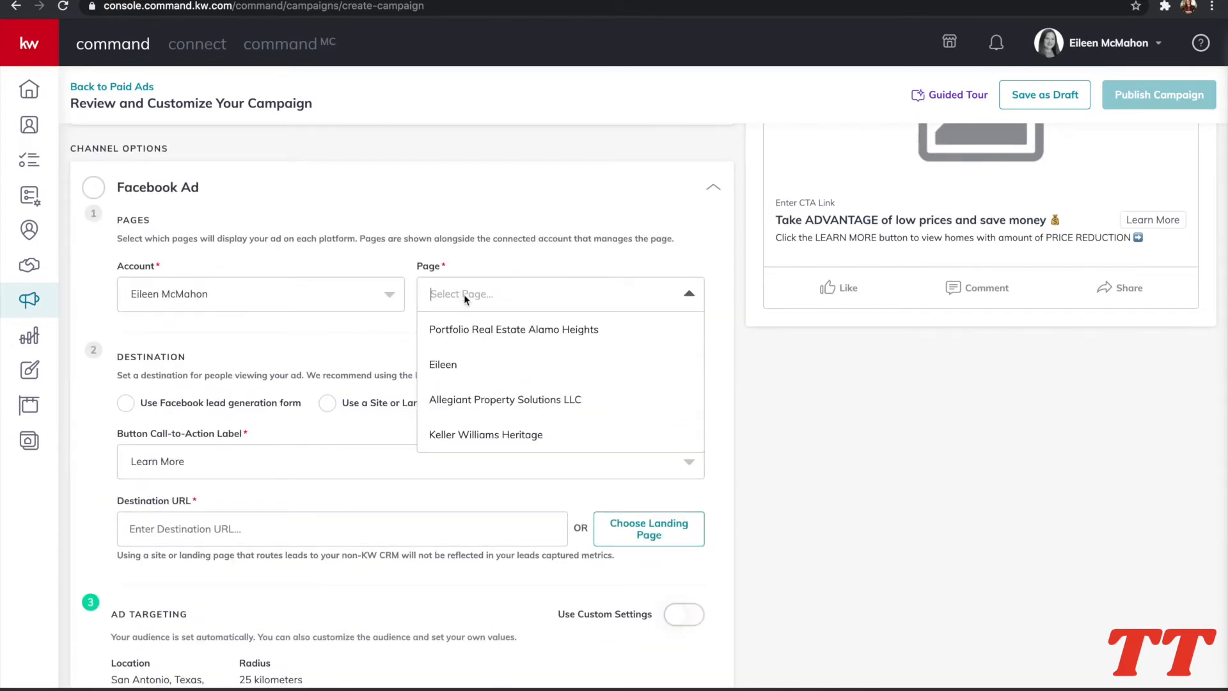
click(451, 368)
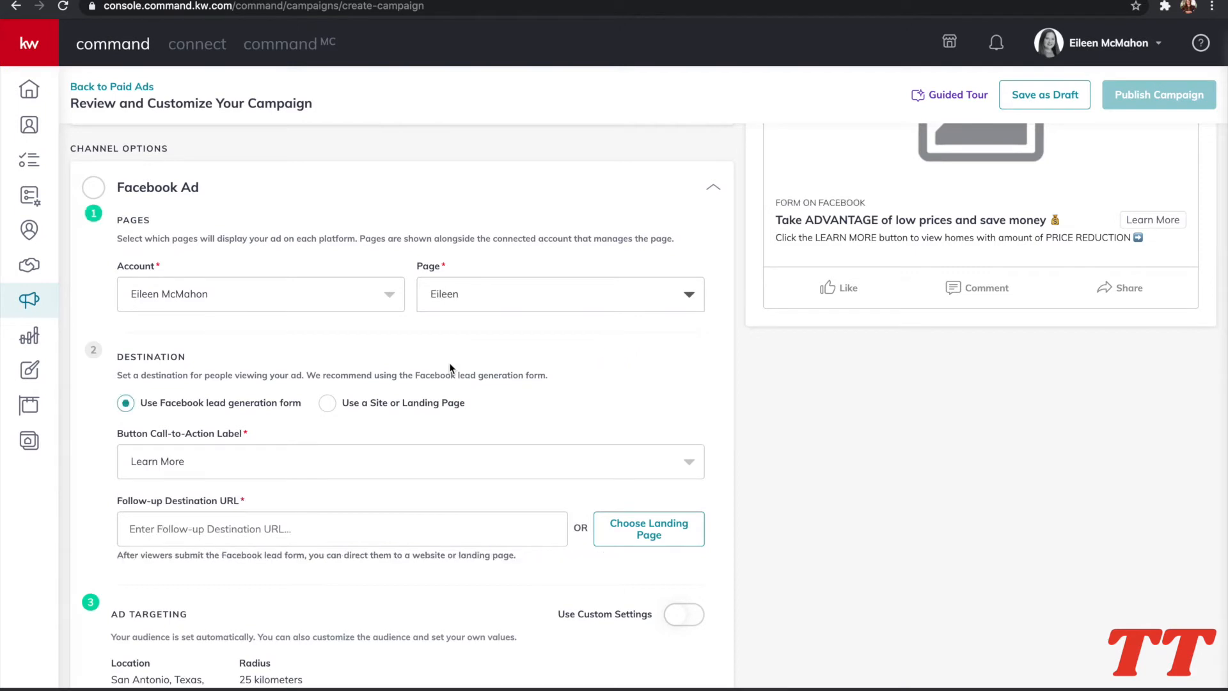
Switch to the agent's KW website and search for homes for sale in San Antonio, TX.
scroll(450, 369, down, 2)
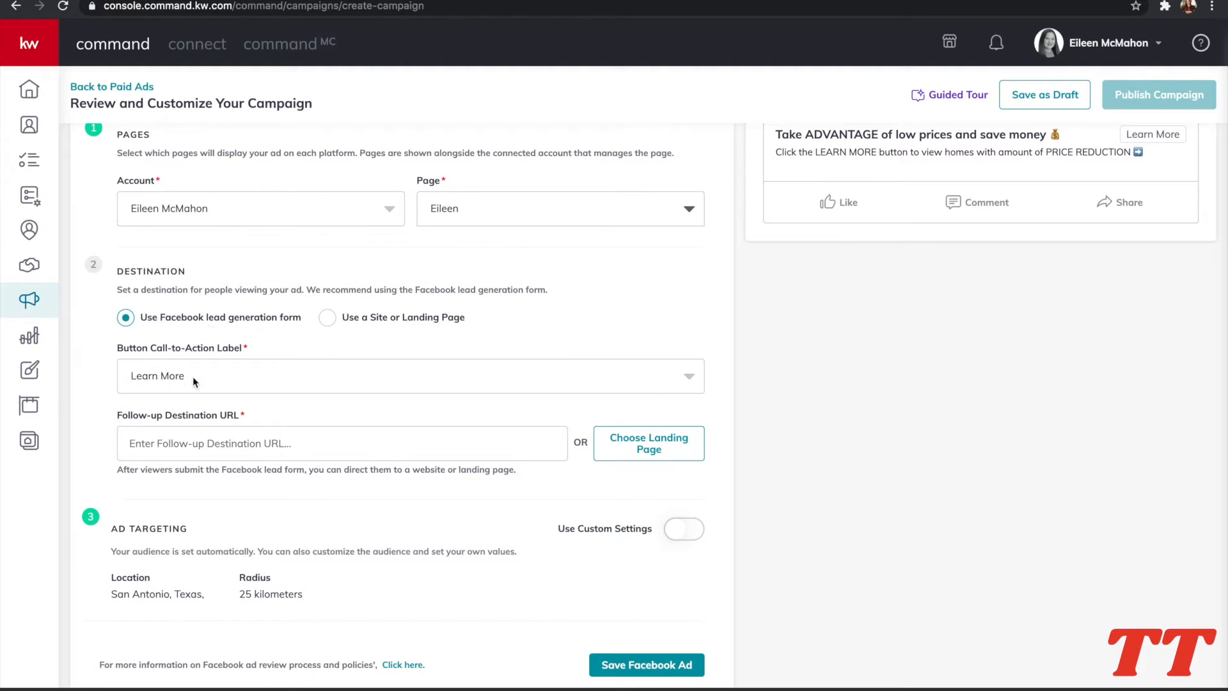
scroll(233, 384, down, 1)
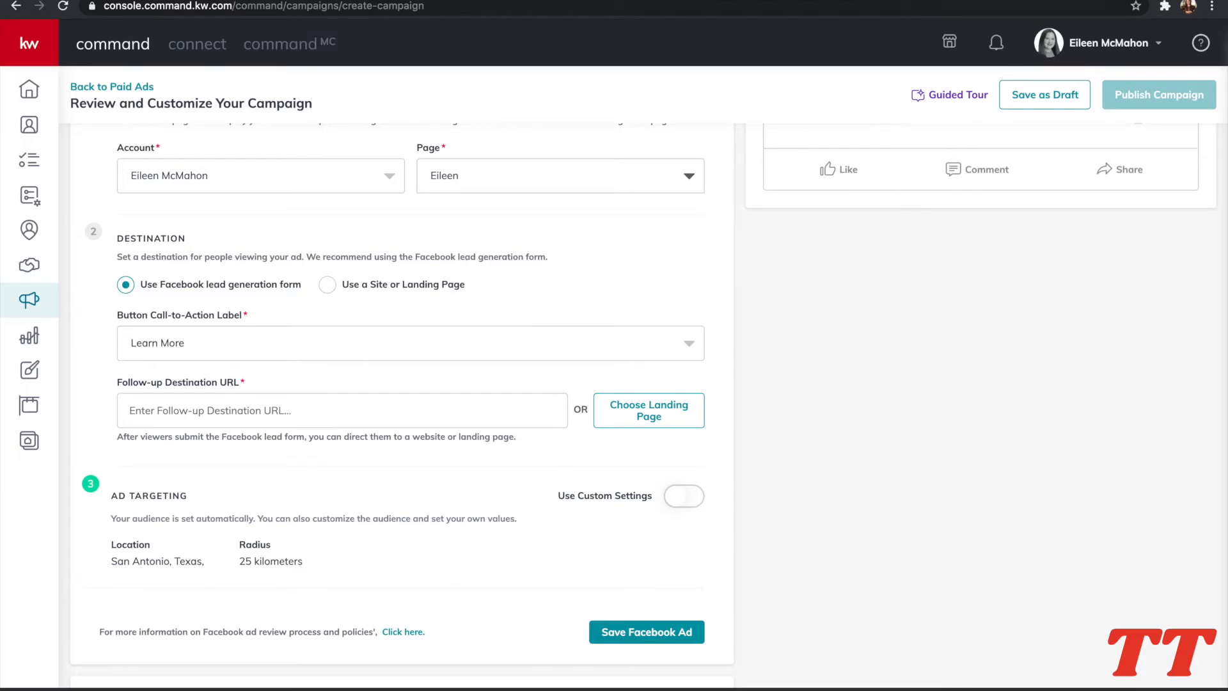
key(ctrl+Tab)
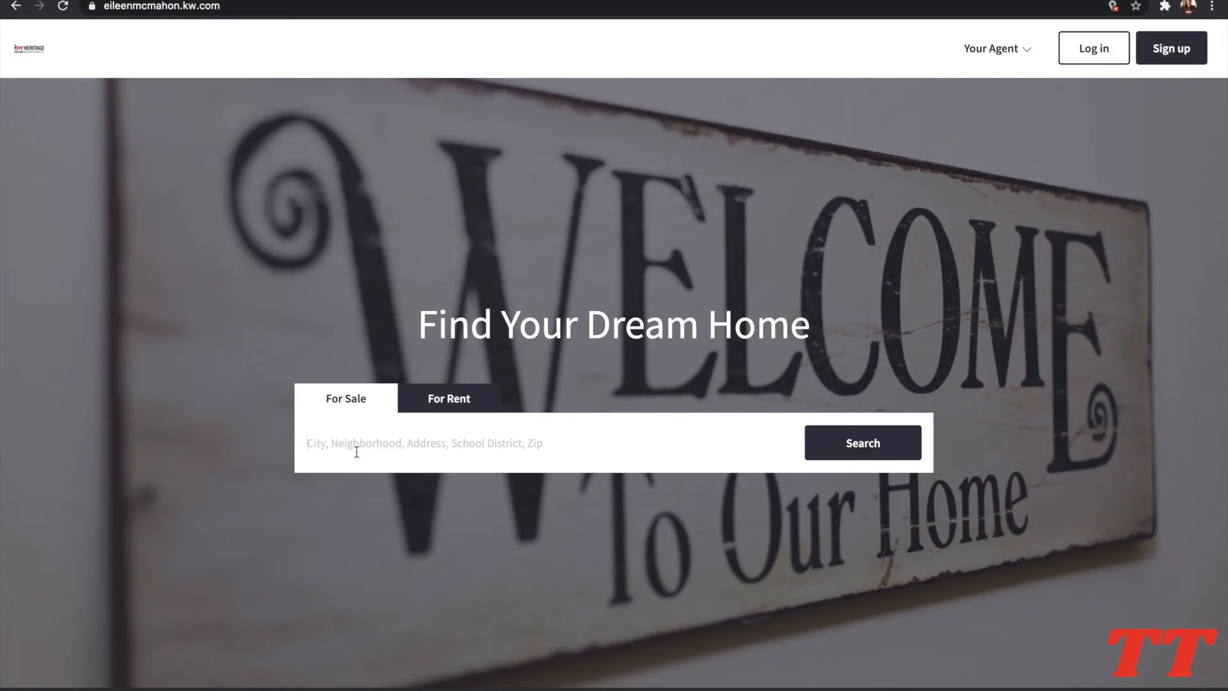
text(SAN)
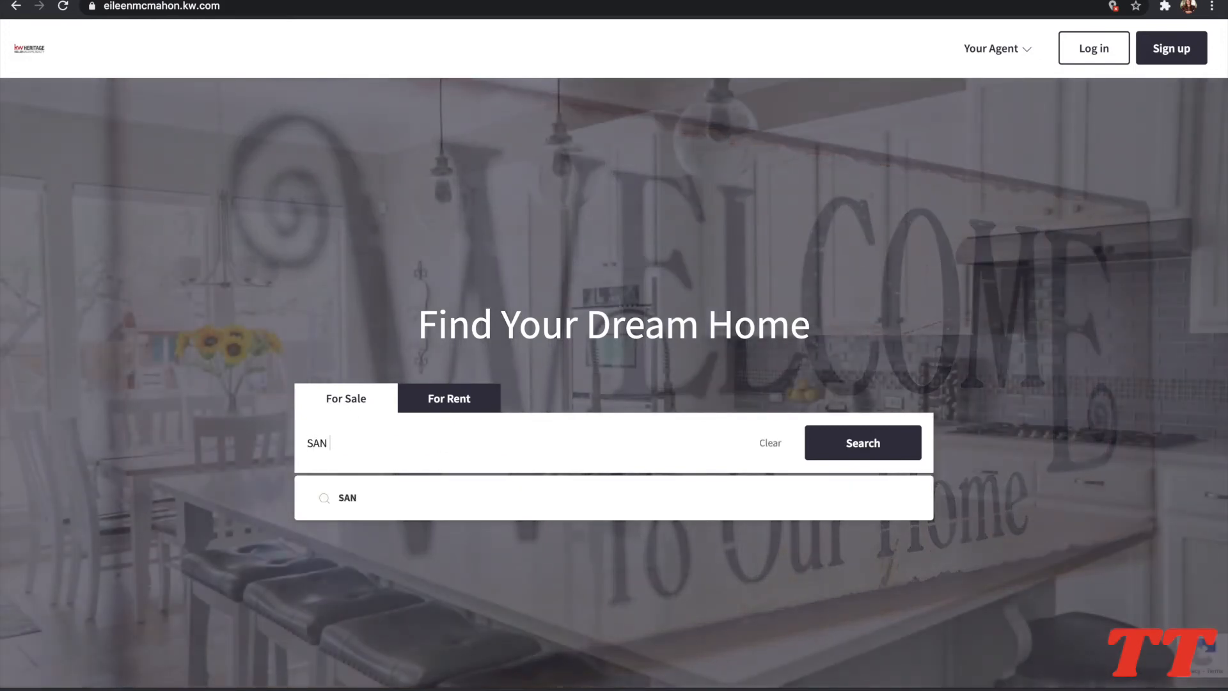
text( antonio)
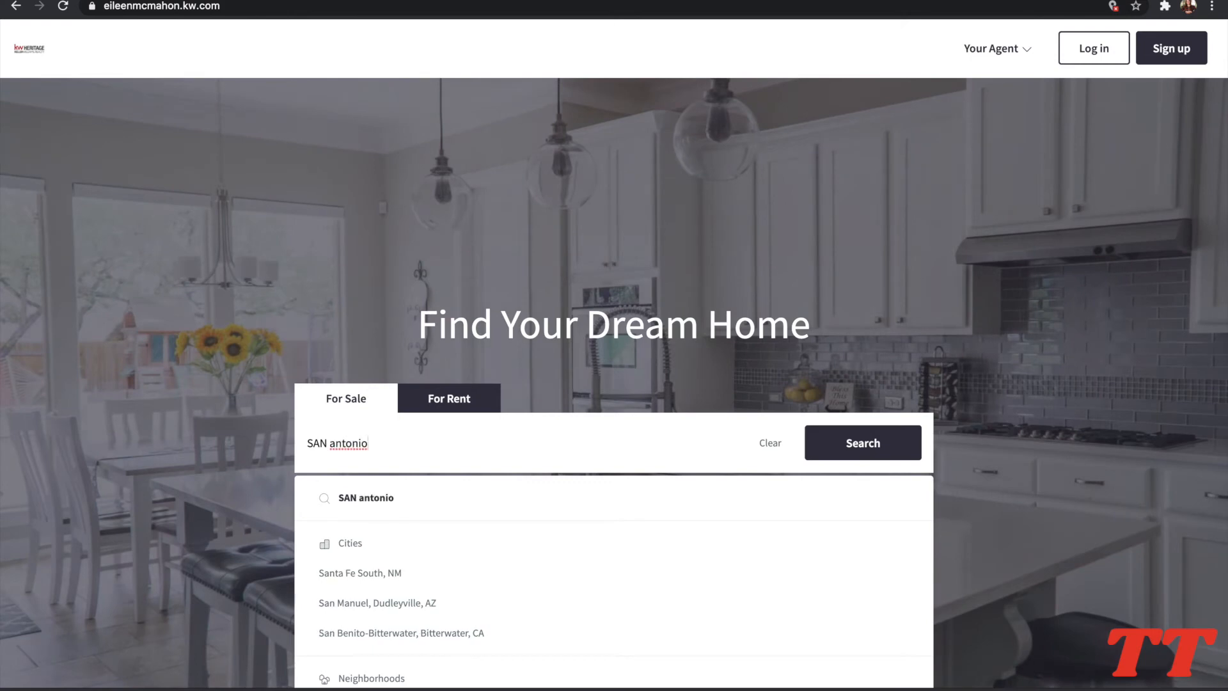
scroll(386, 447, down, 1)
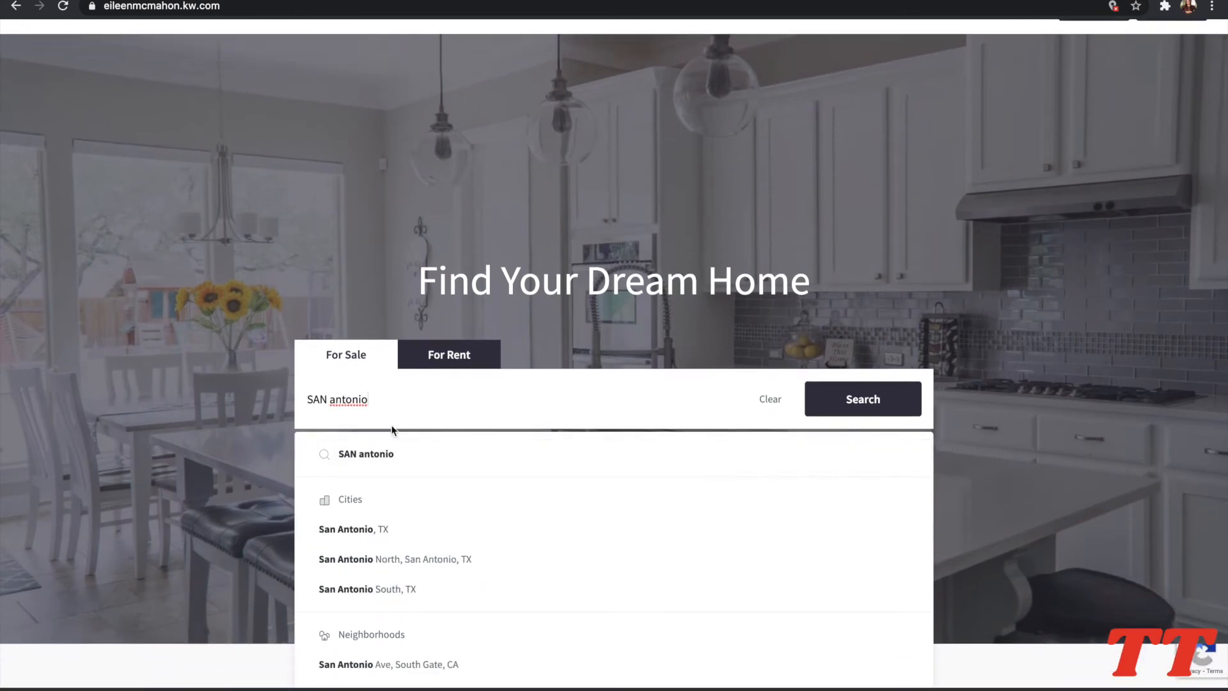
click(369, 529)
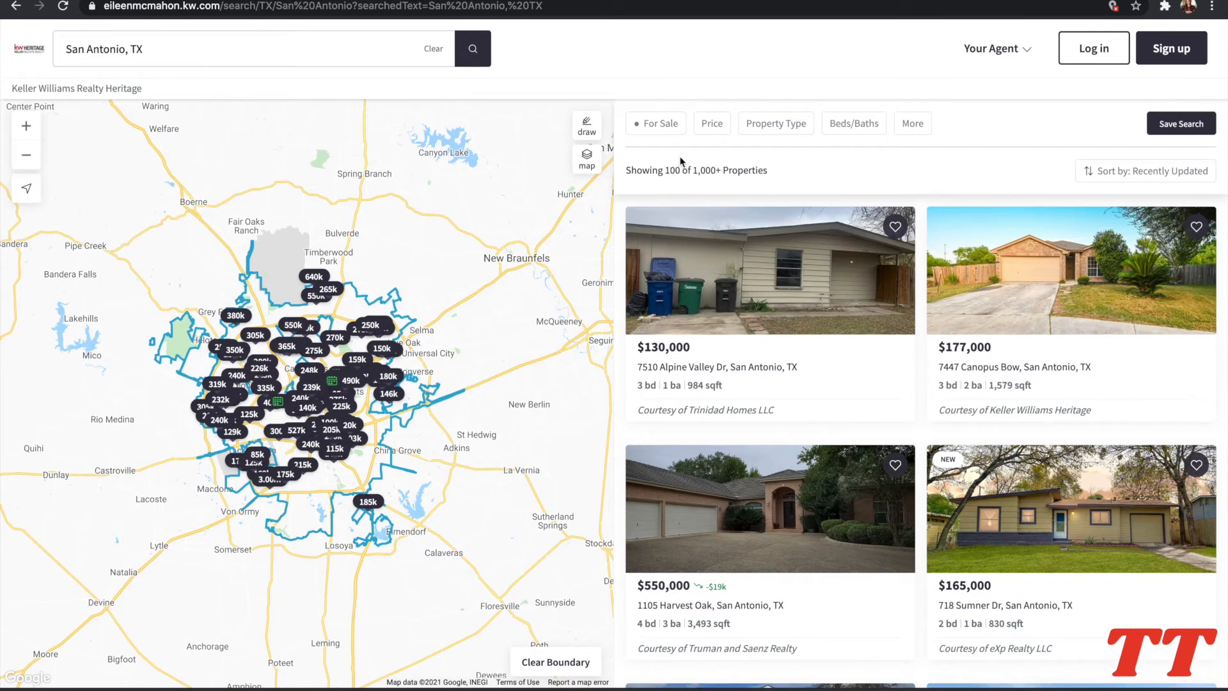
Filter the San Antonio homes for sale to listings with the Price Reduced (< 7 days ago) option.
click(923, 130)
scroll(901, 319, down, 7)
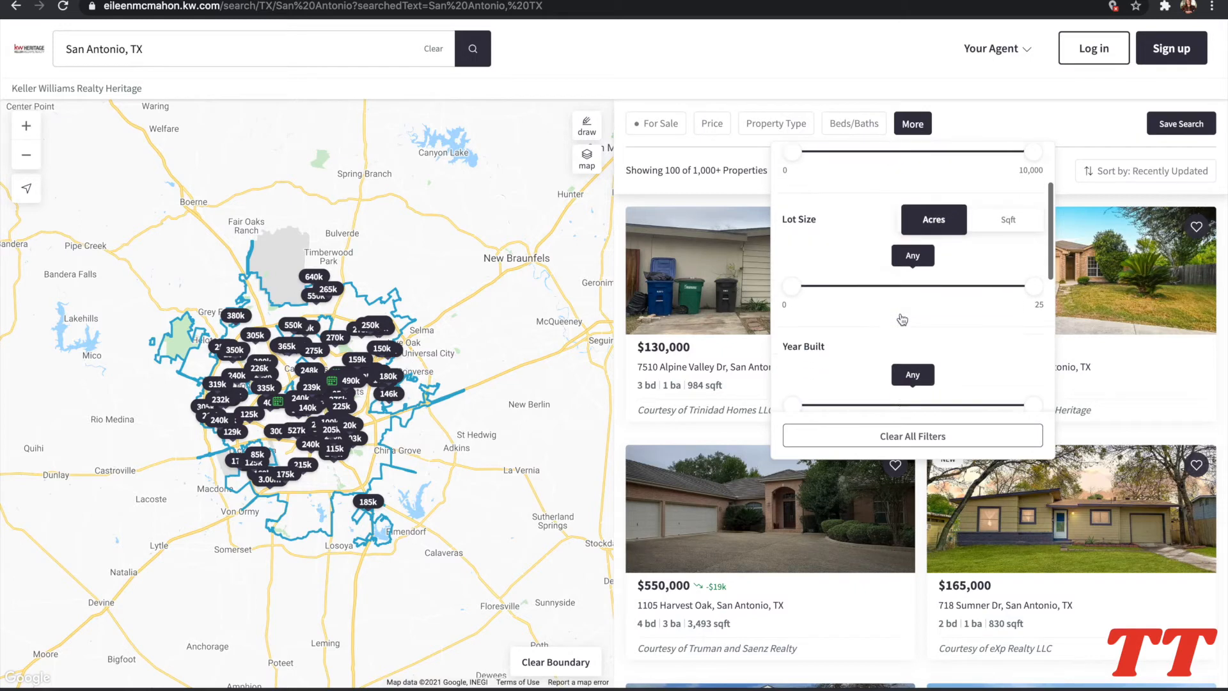
scroll(900, 315, down, 2)
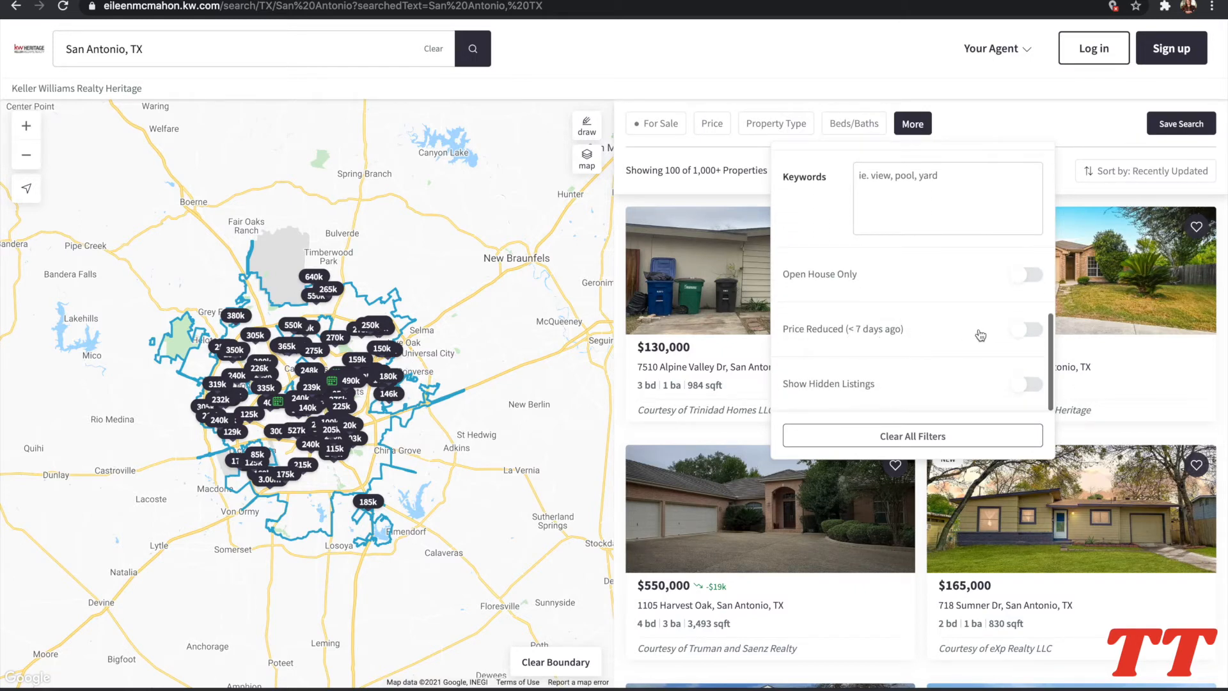
click(1027, 335)
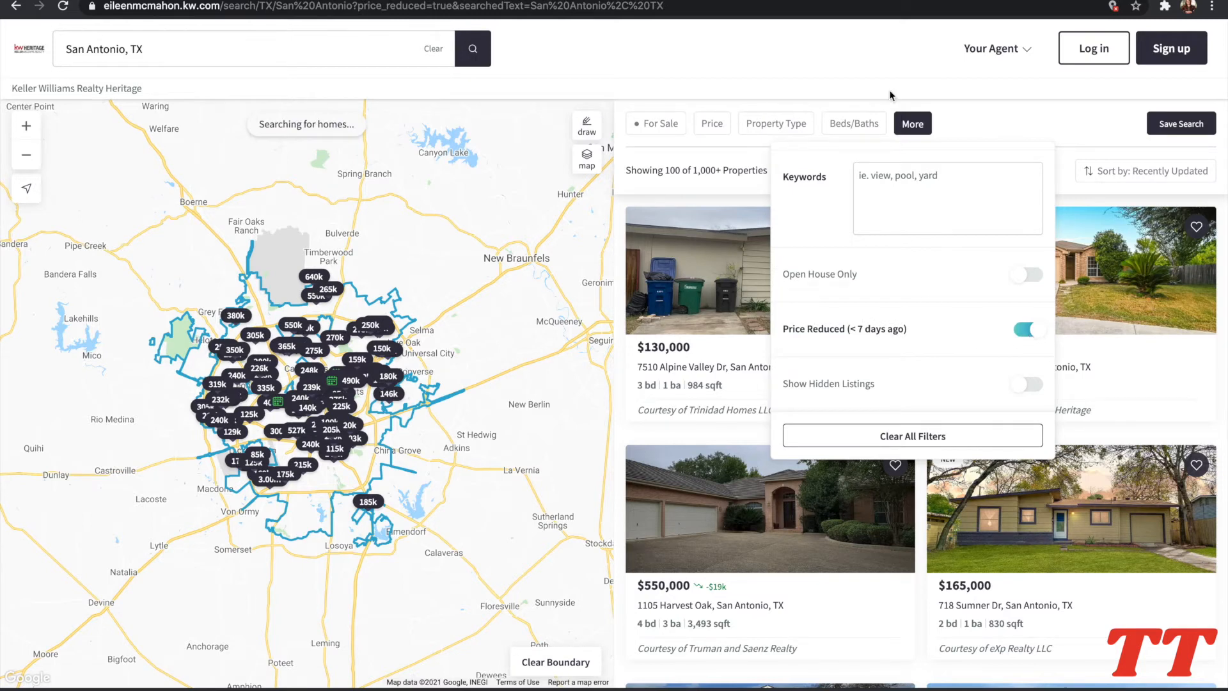
click(889, 69)
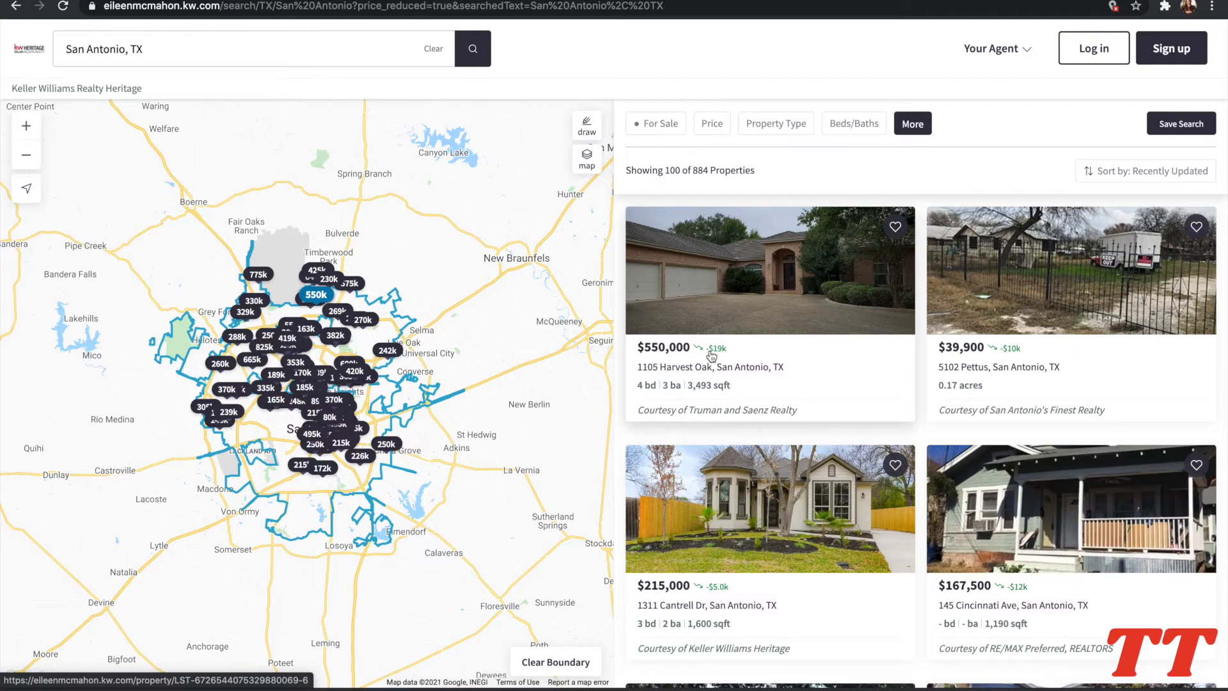
scroll(902, 496, down, 5)
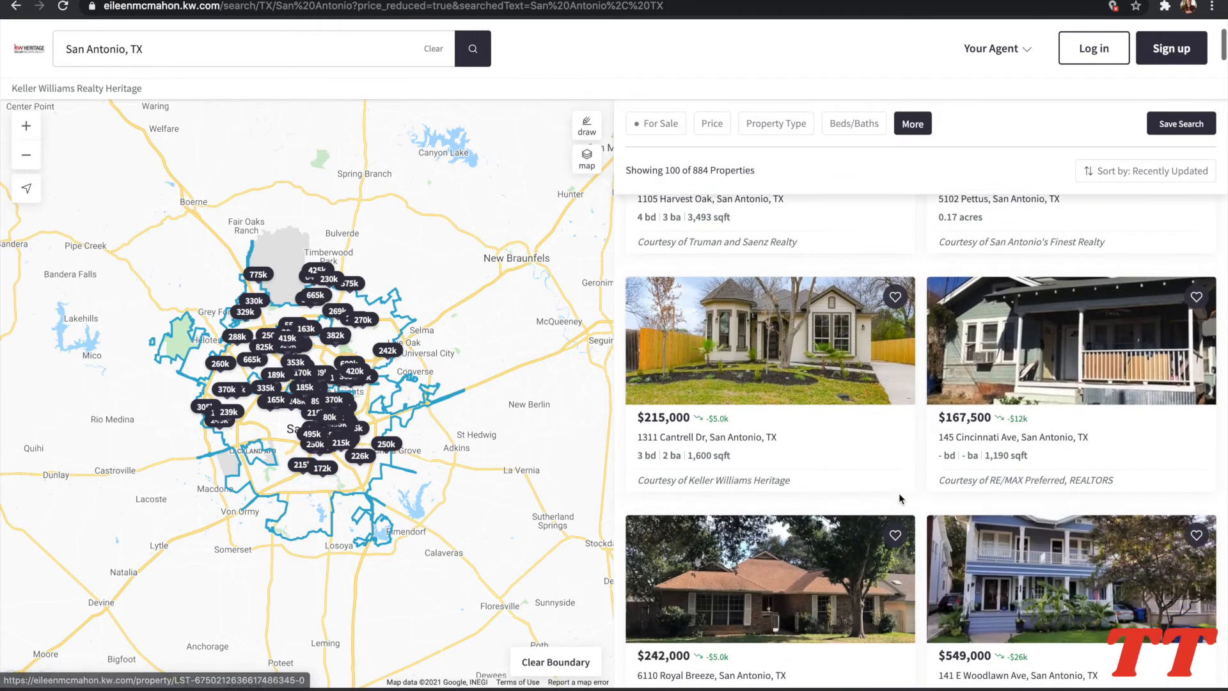
scroll(900, 500, up, 5)
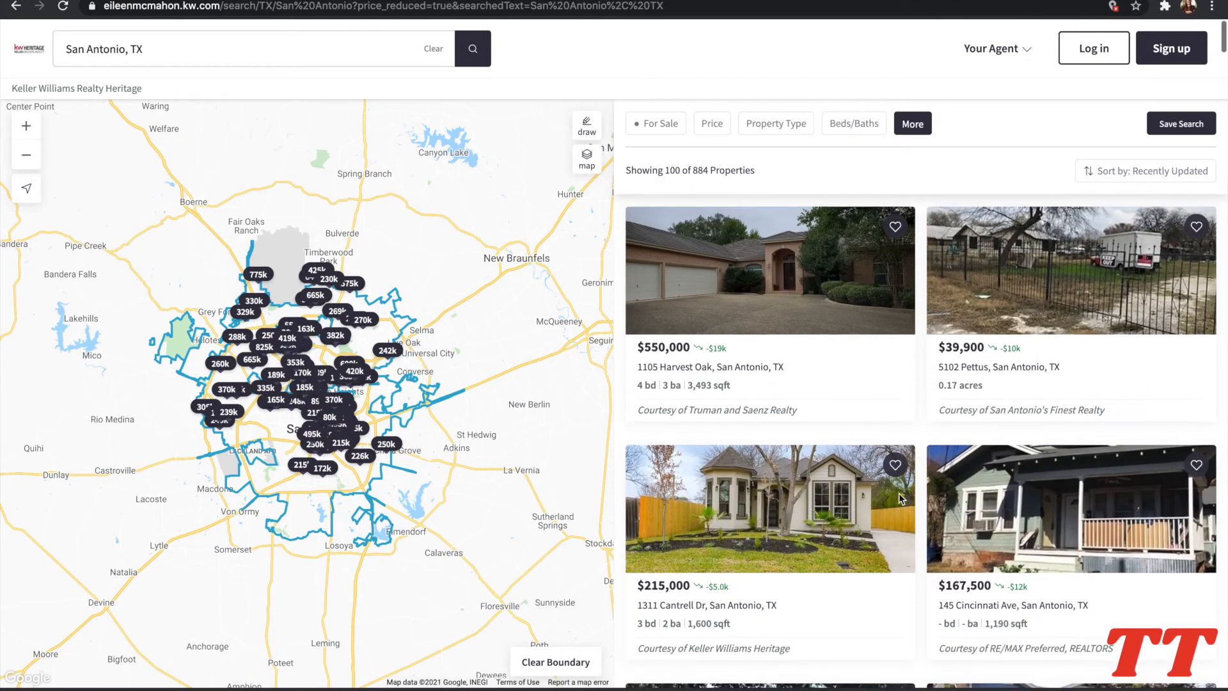
Copy the filtered search's web address into the Facebook ad's Follow-up Destination URL and dismiss the leave-page prompt.
click(582, 7)
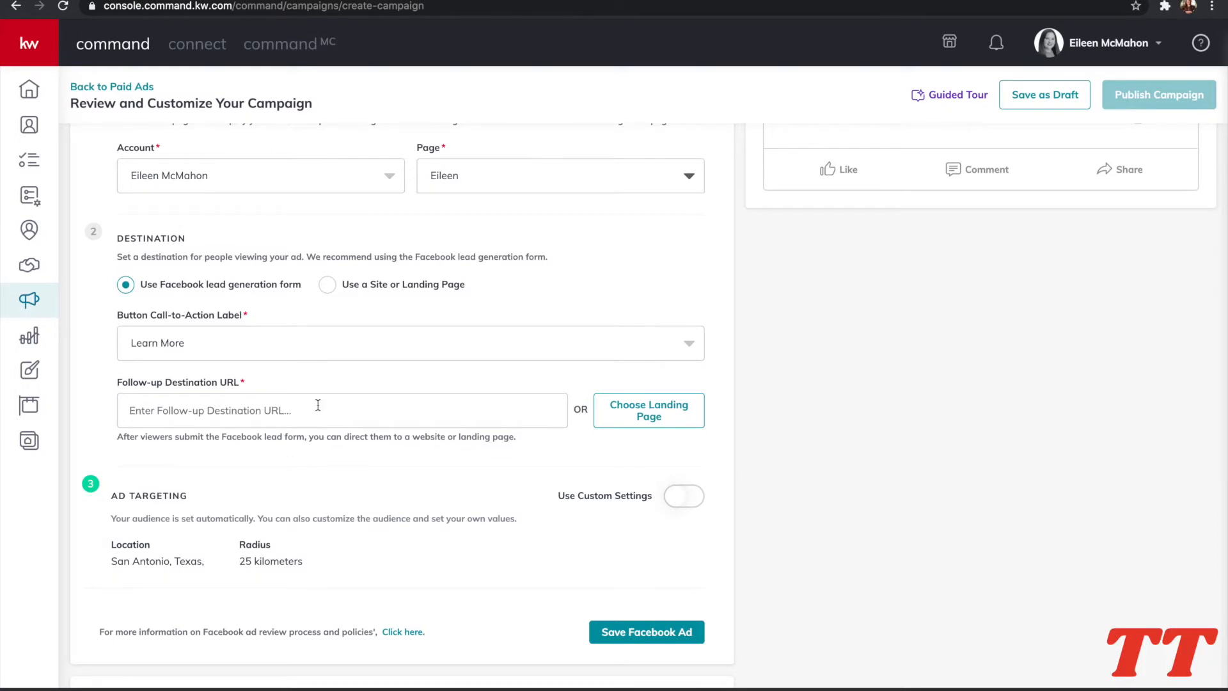
click(298, 412)
key(ctrl+v)
scroll(256, 409, left, 10)
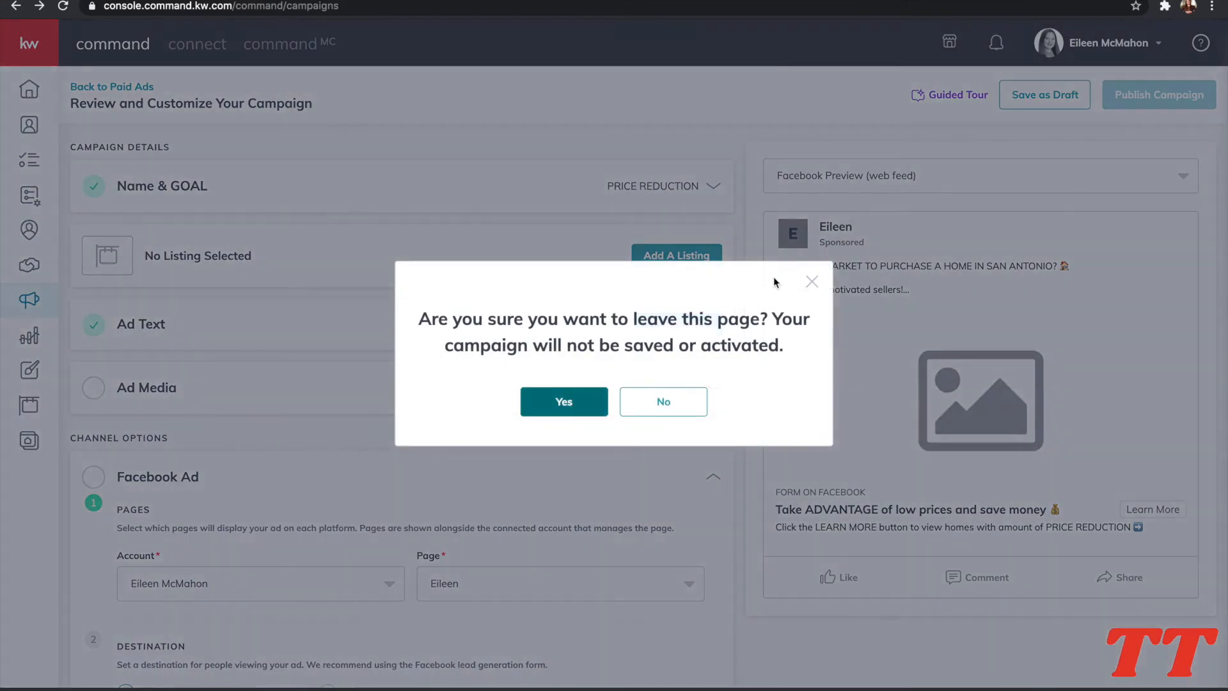
click(812, 281)
scroll(392, 474, down, 2)
scroll(392, 474, down, 3)
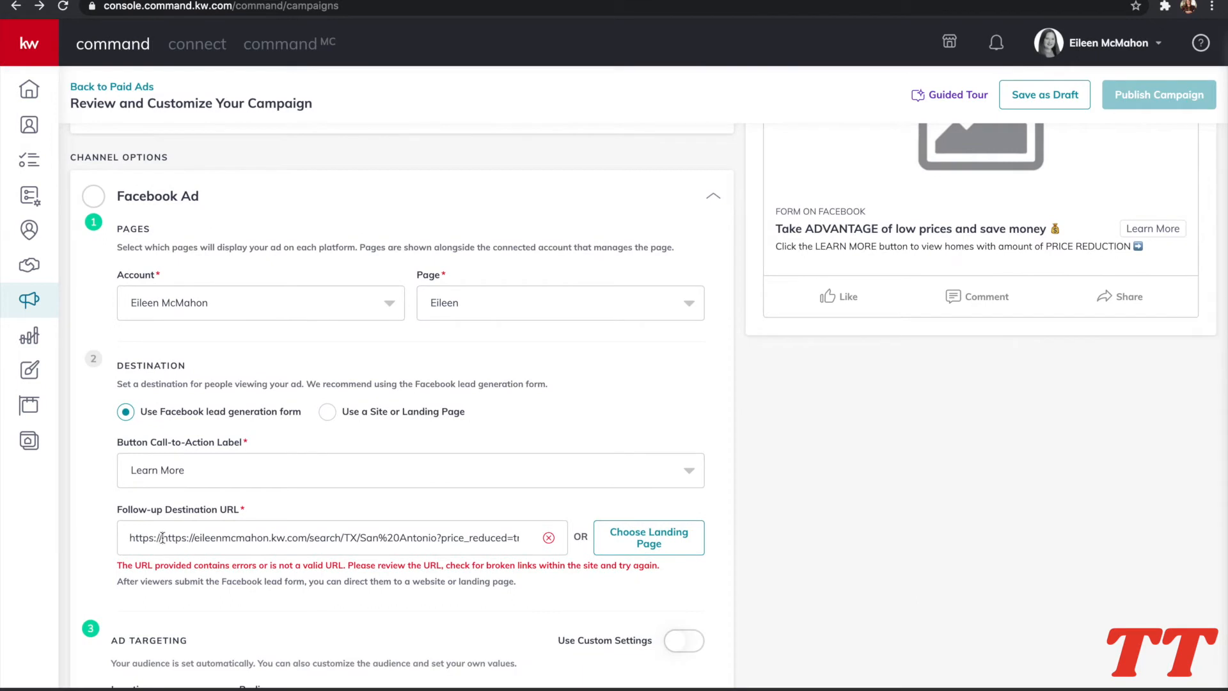
key(BackSpace)
key(BackSpace)
key(BackSpace)
key(BackSpace)
key(BackSpace)
key(BackSpace)
key(BackSpace)
key(BackSpace)
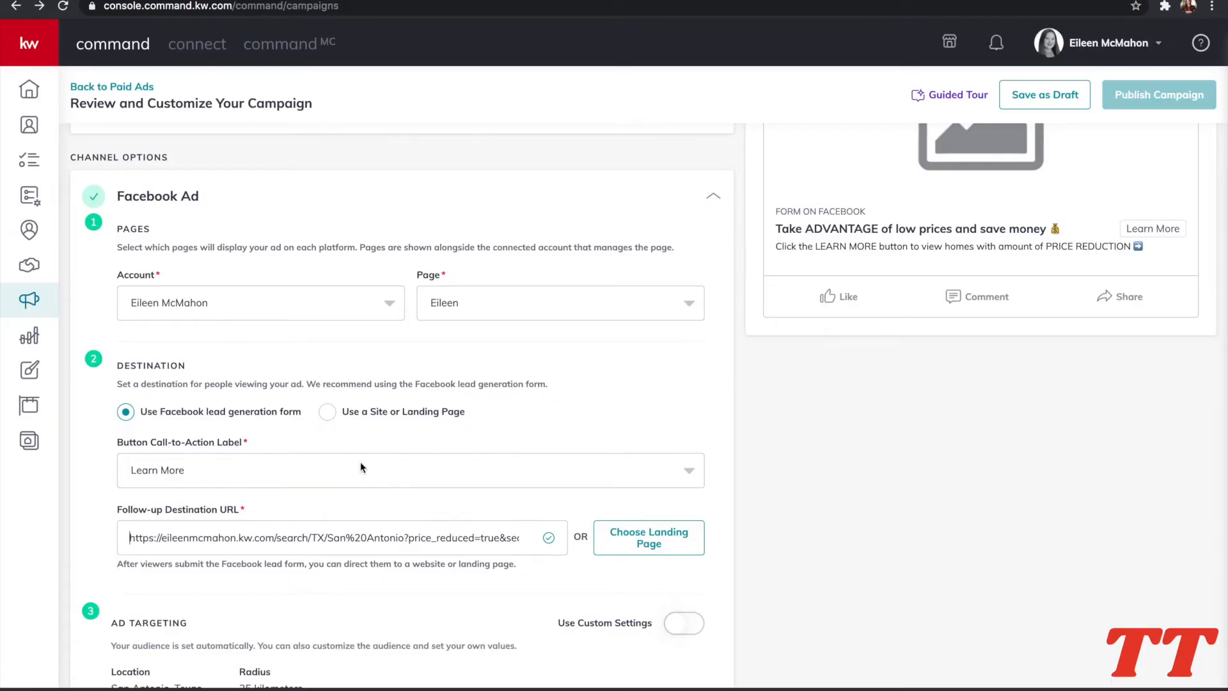
Enable custom settings for the Facebook ad's targeting.
scroll(360, 467, down, 4)
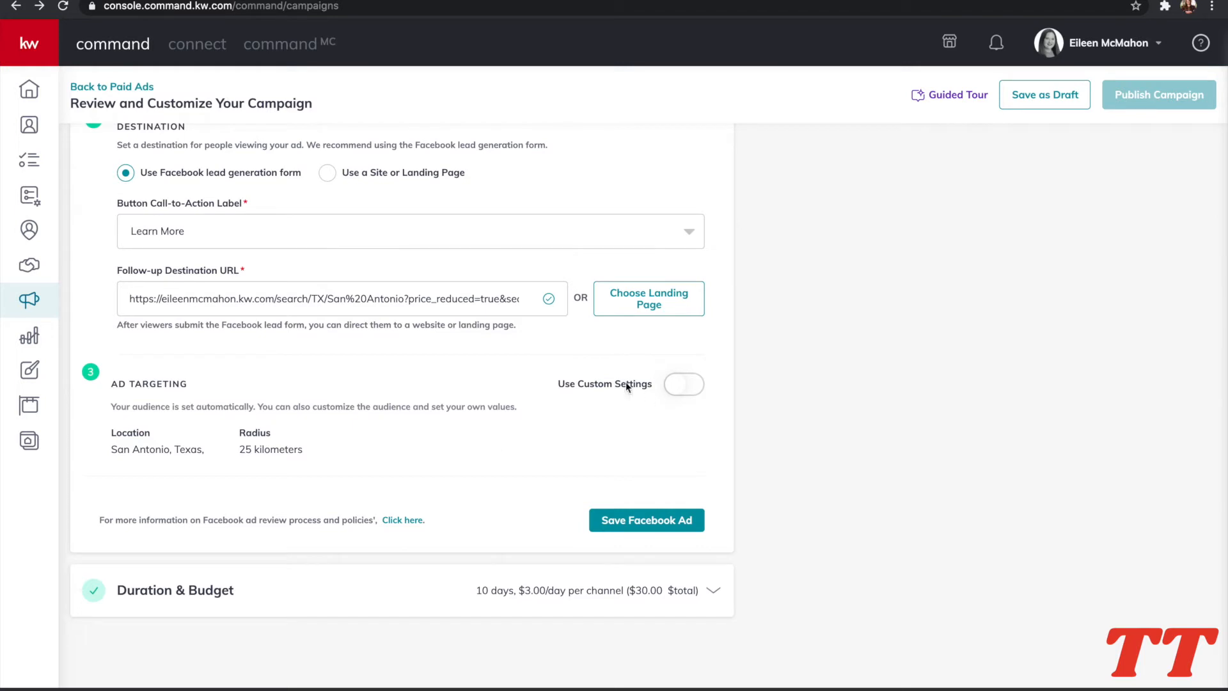
click(681, 390)
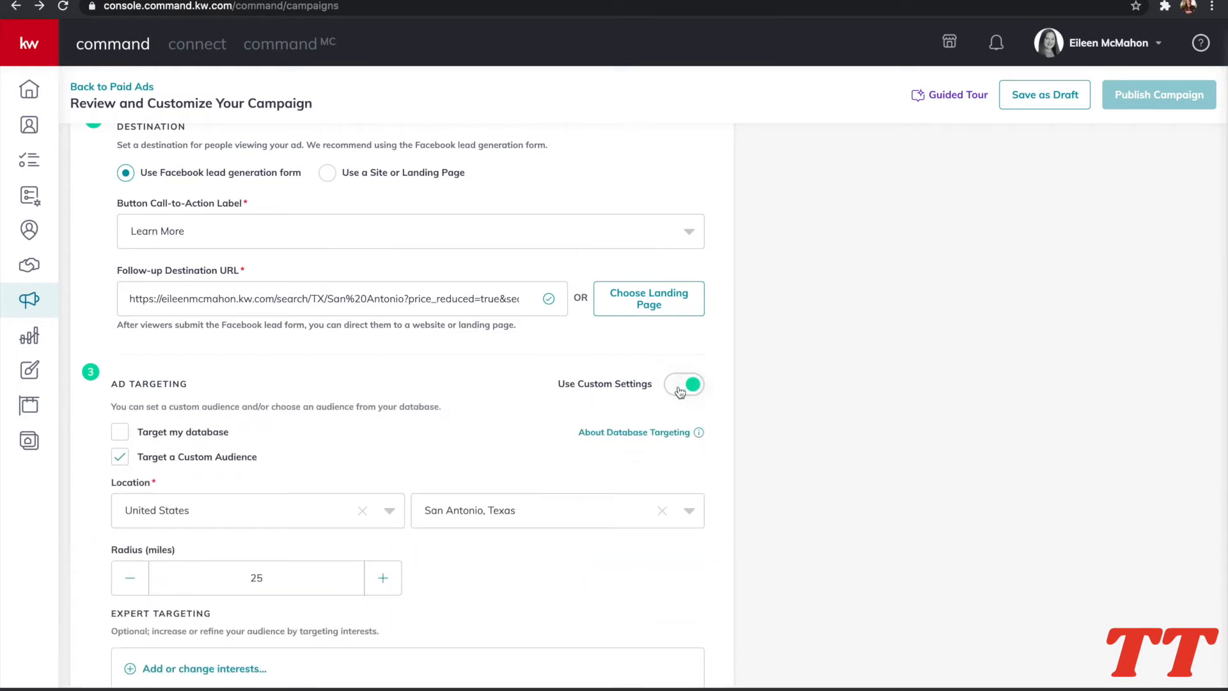
scroll(405, 447, down, 2)
scroll(405, 441, down, 1)
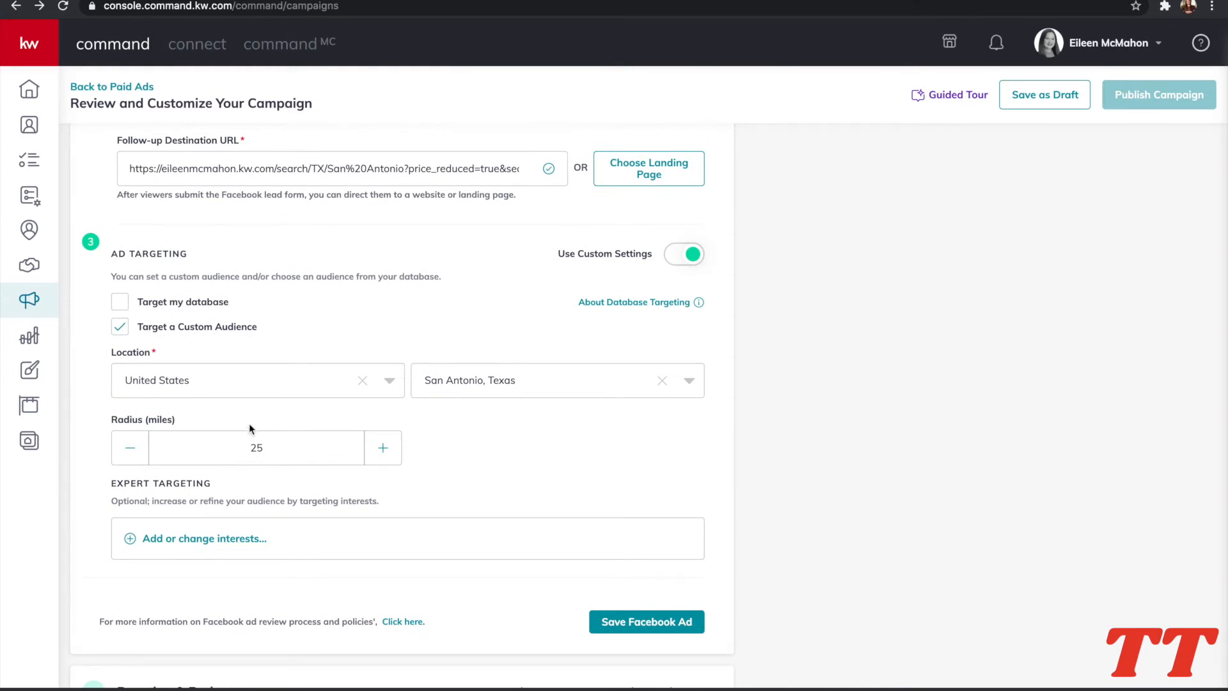
Set the expert targeting match condition to AND and add the Zillow interest.
click(186, 541)
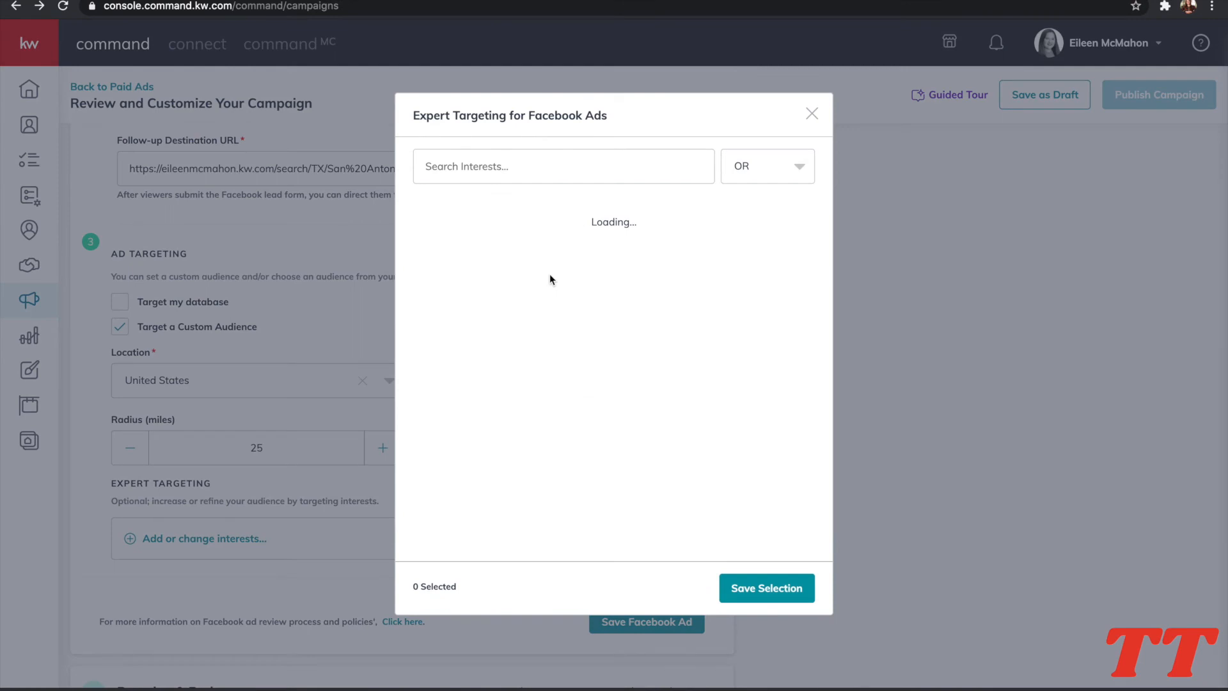
click(793, 158)
click(773, 234)
click(615, 172)
text(zillow)
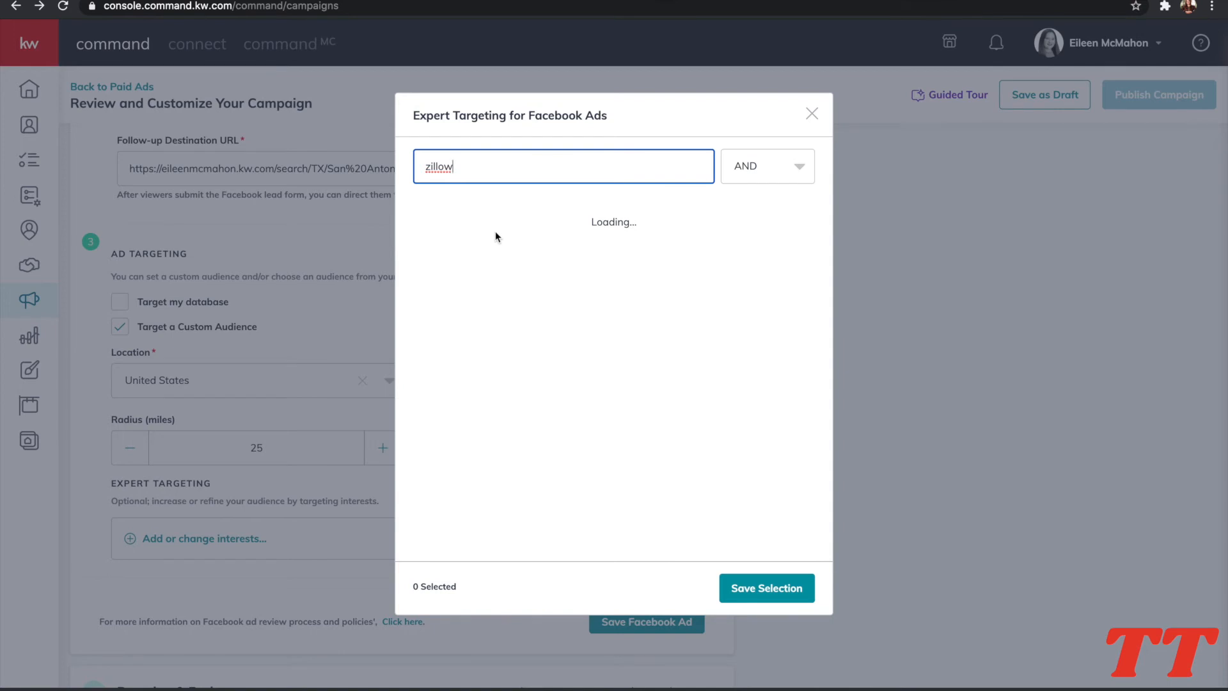
click(415, 216)
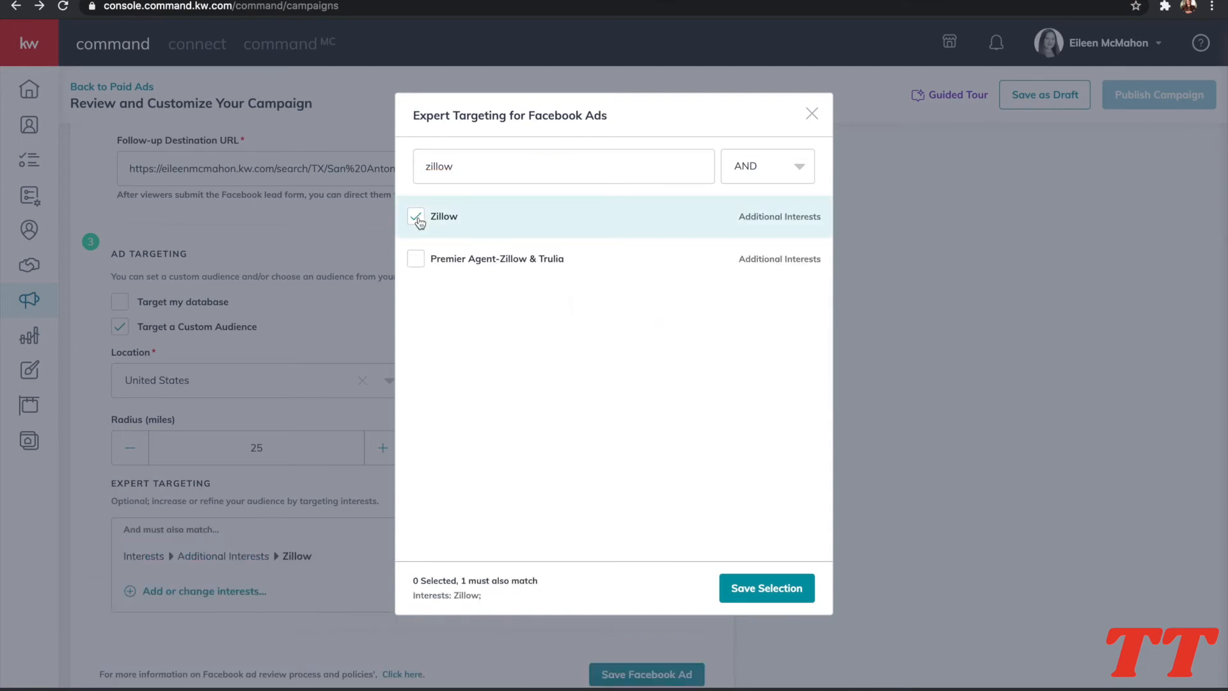
Add realtor.com and Trulia as further must-match interests for the ad audience.
double_click(505, 168)
text(rea)
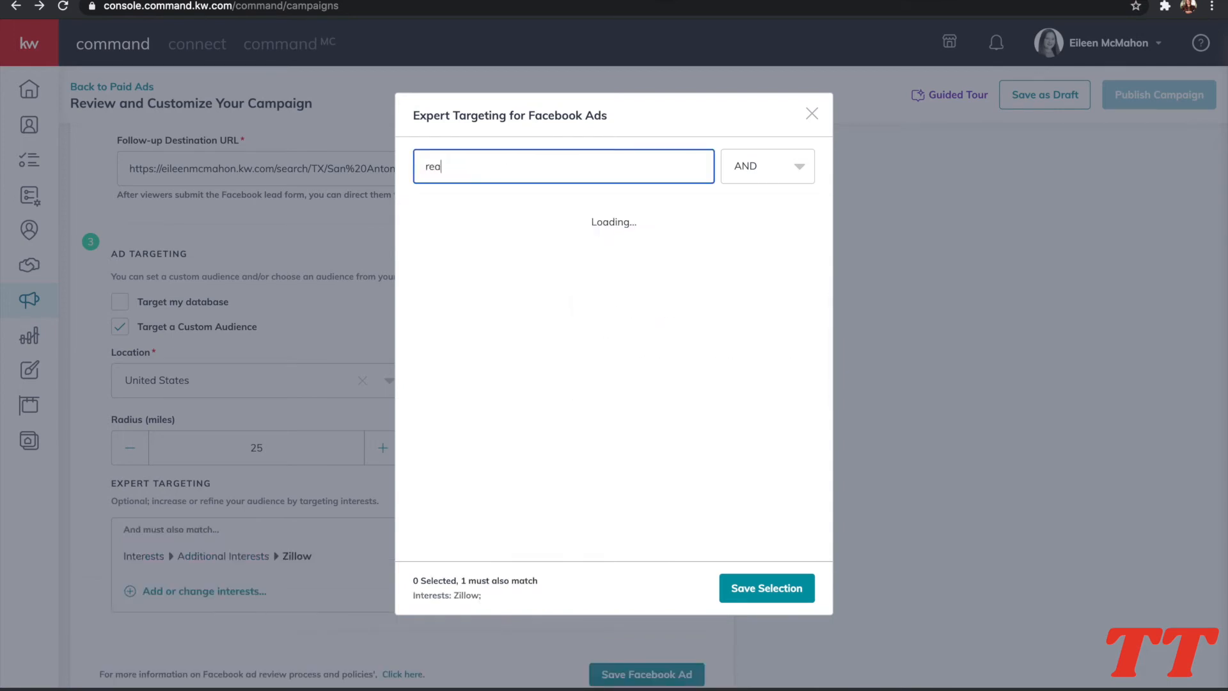
text(ltor.com)
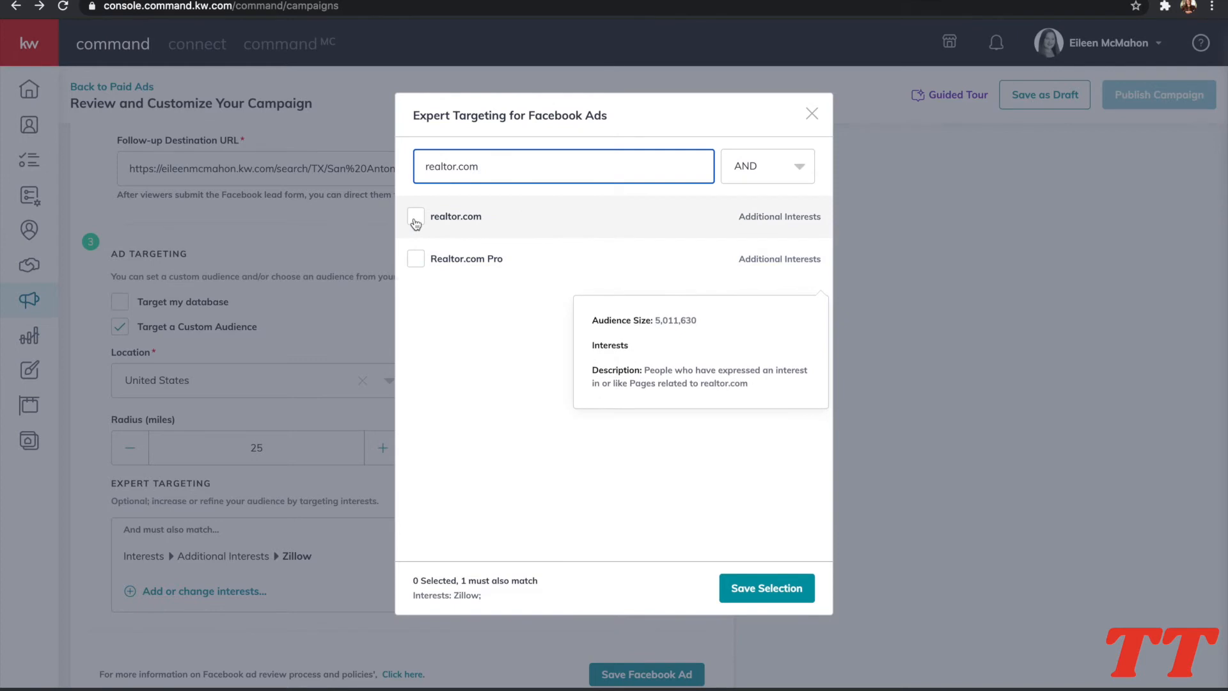
click(415, 218)
triple_click(503, 167)
text(trulia)
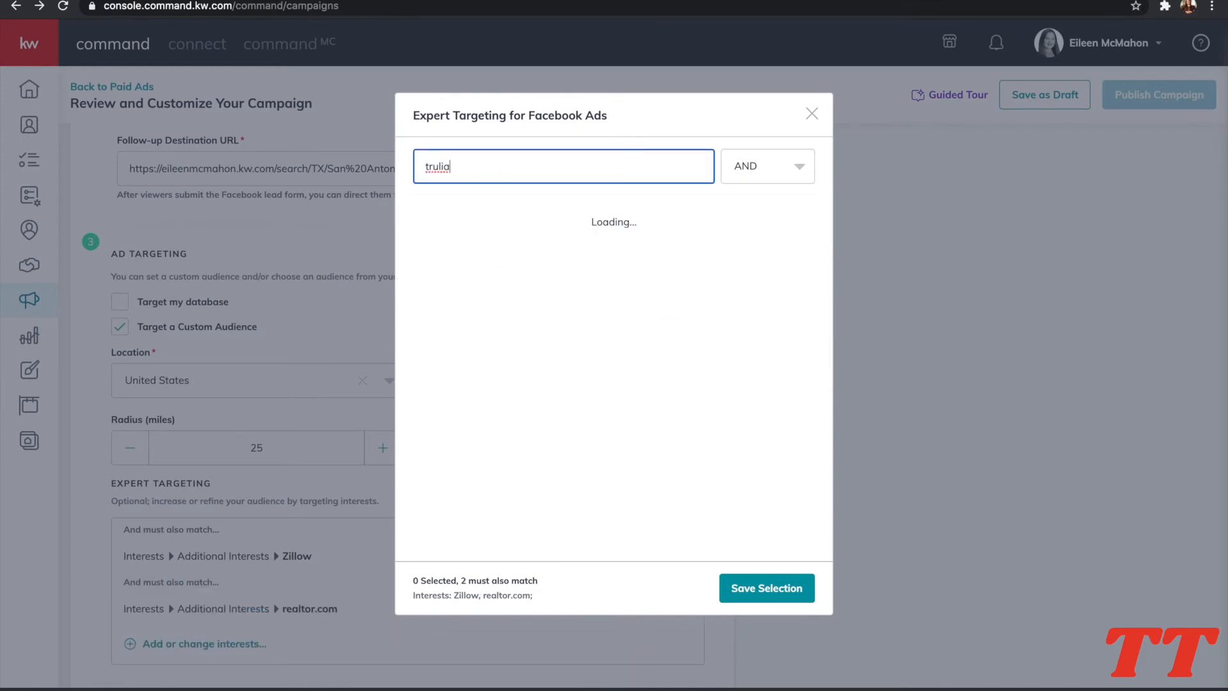
click(416, 216)
Add the Mortgage loans and Mortgage insurance interests and save the expert targeting selection.
click(491, 168)
triple_click(490, 169)
key(BackSpace)
text(mortgage)
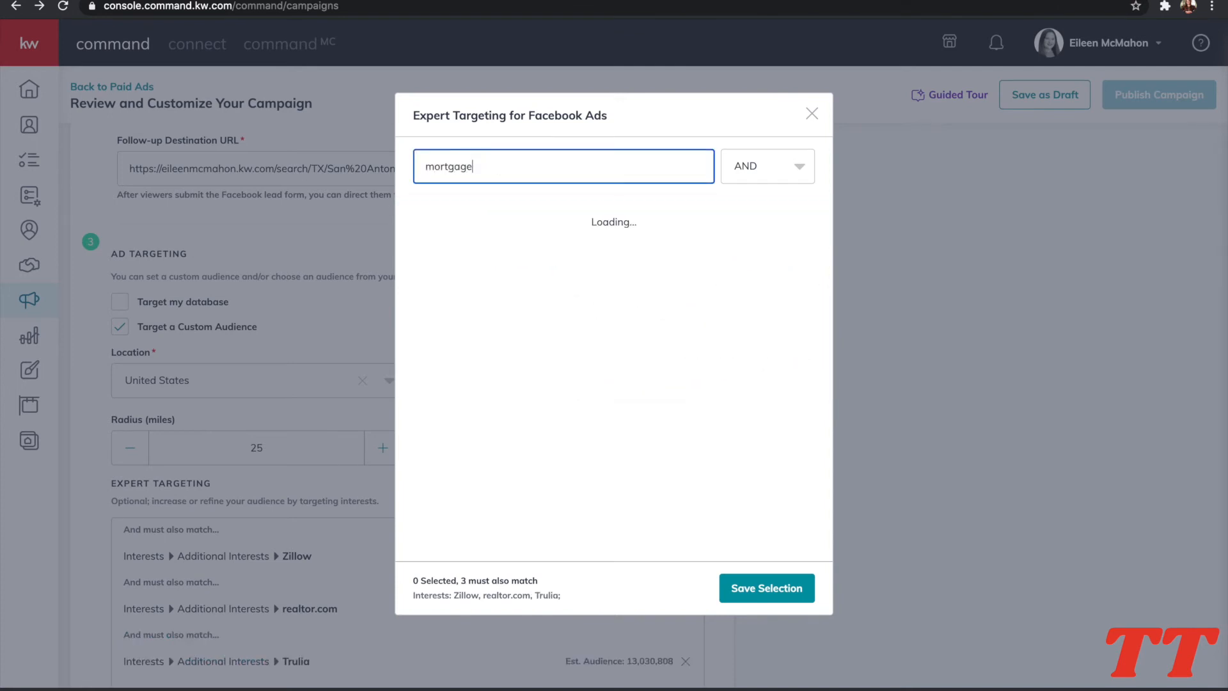
click(416, 217)
click(417, 347)
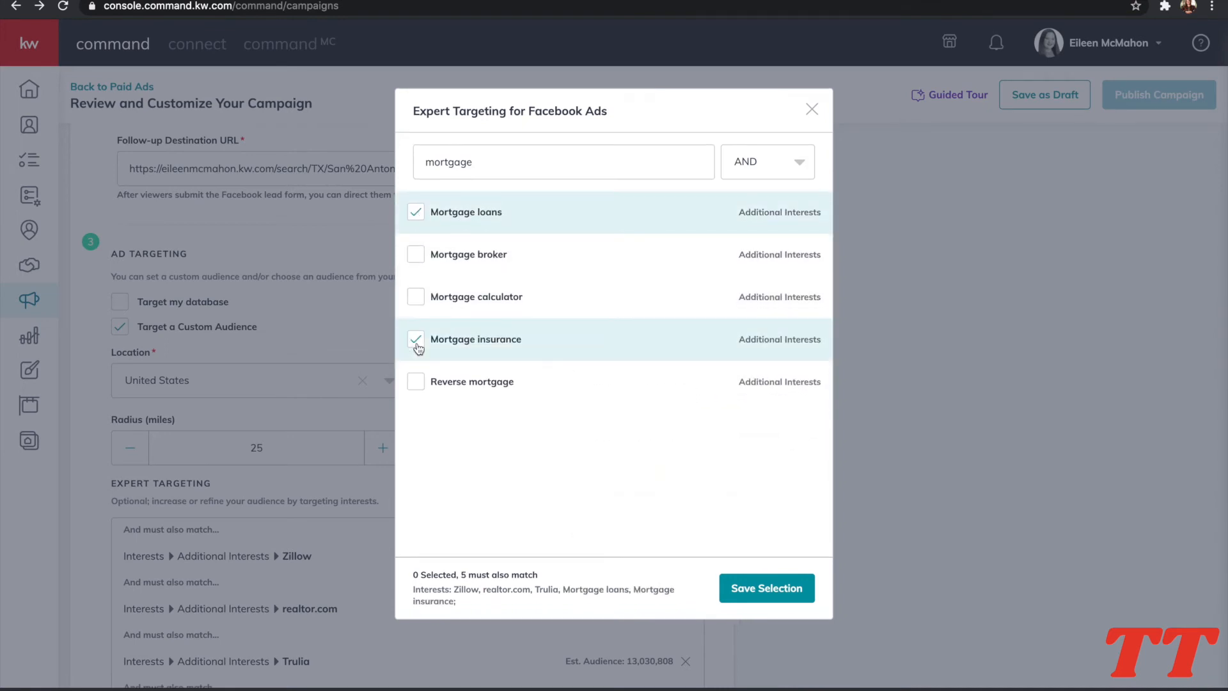
double_click(500, 162)
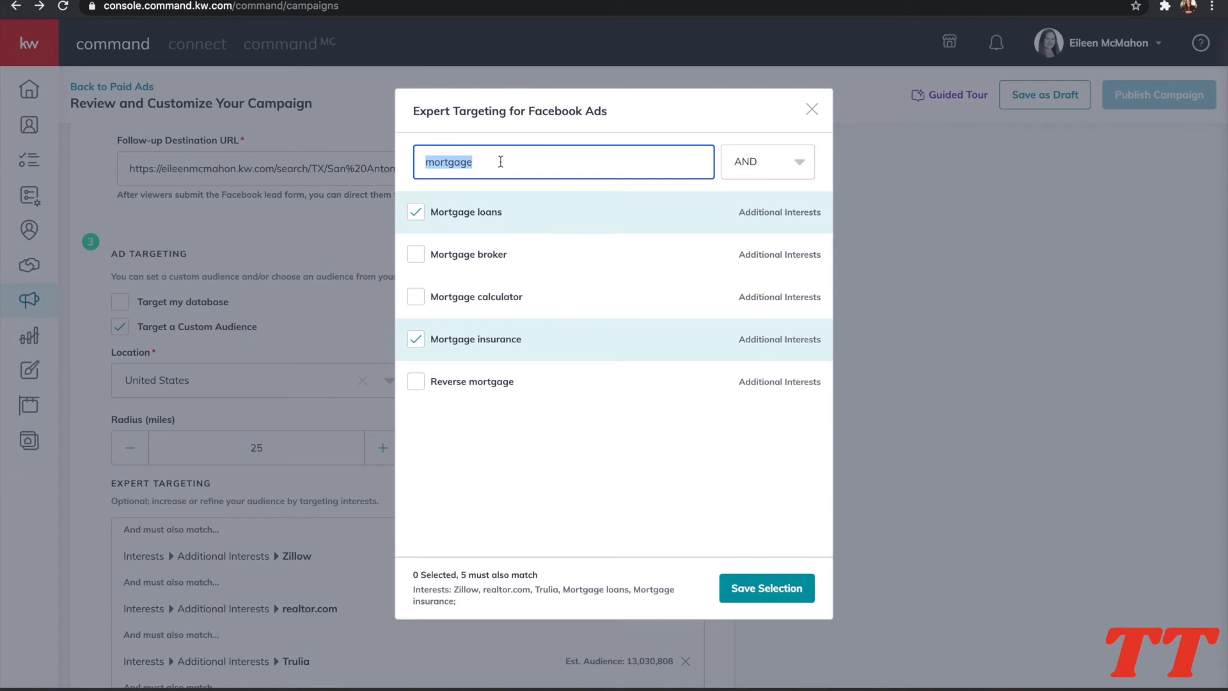
key(BackSpace)
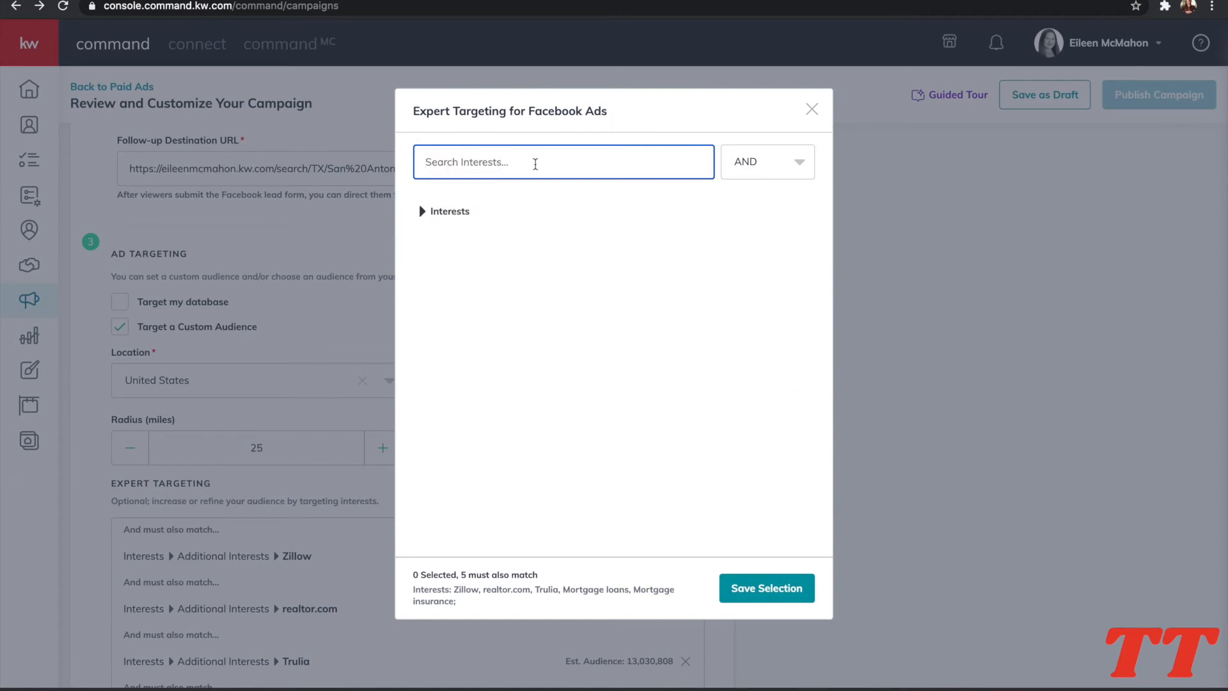
click(756, 591)
Review the chosen targeting interests and save the Facebook ad settings.
scroll(507, 488, down, 3)
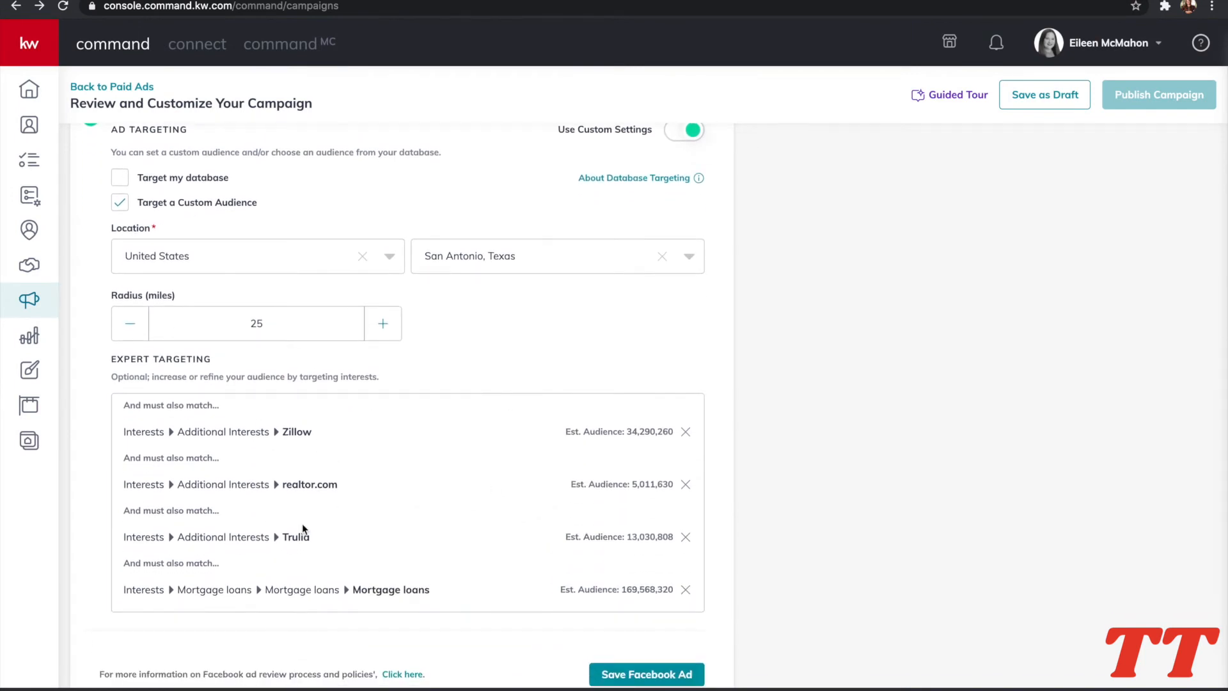
scroll(303, 528, down, 2)
scroll(302, 523, down, 1)
scroll(302, 523, up, 3)
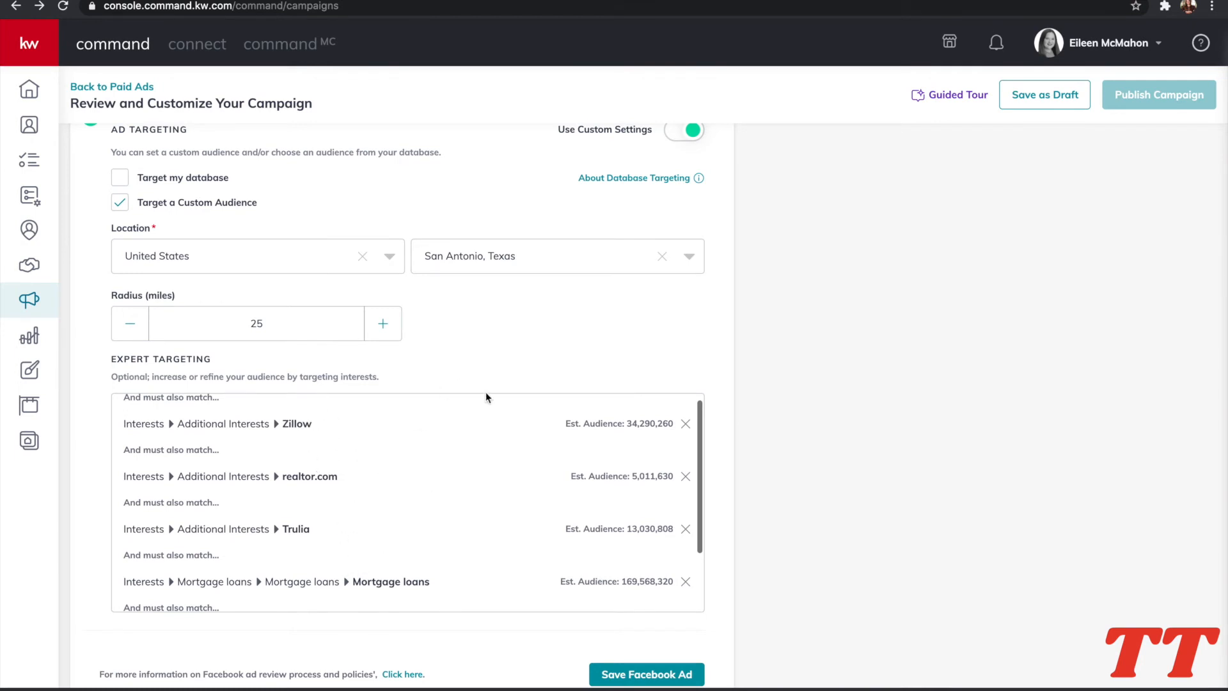
scroll(551, 528, down, 2)
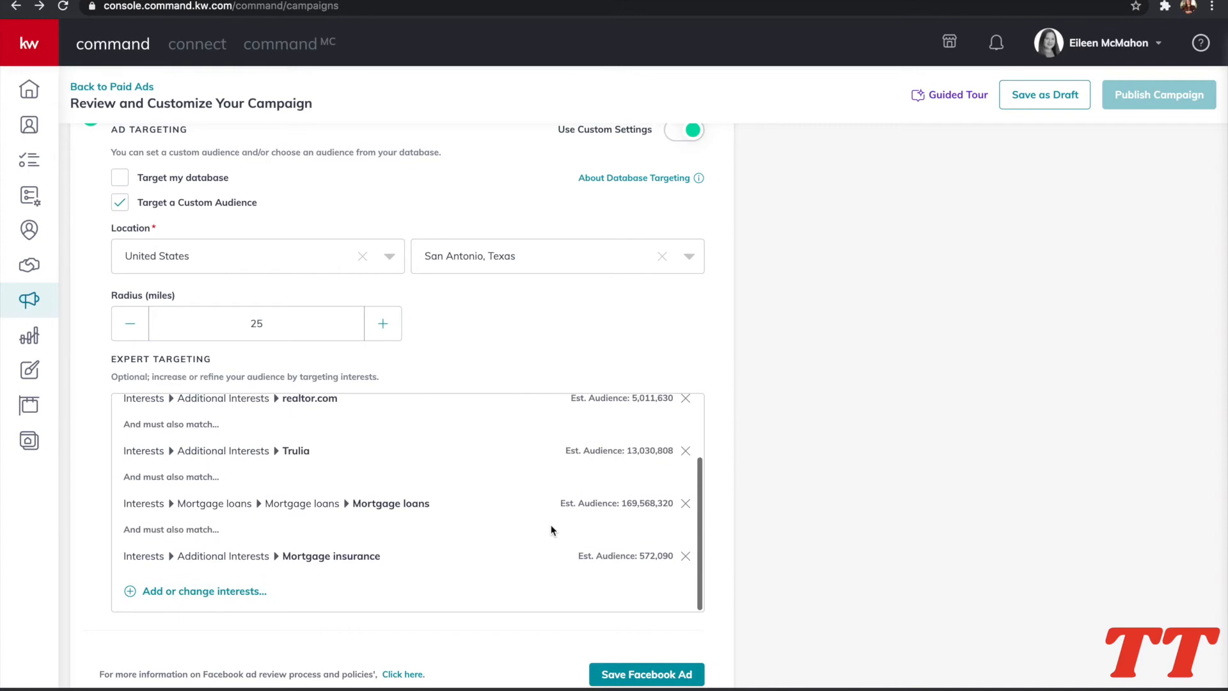
scroll(510, 614, down, 2)
click(621, 598)
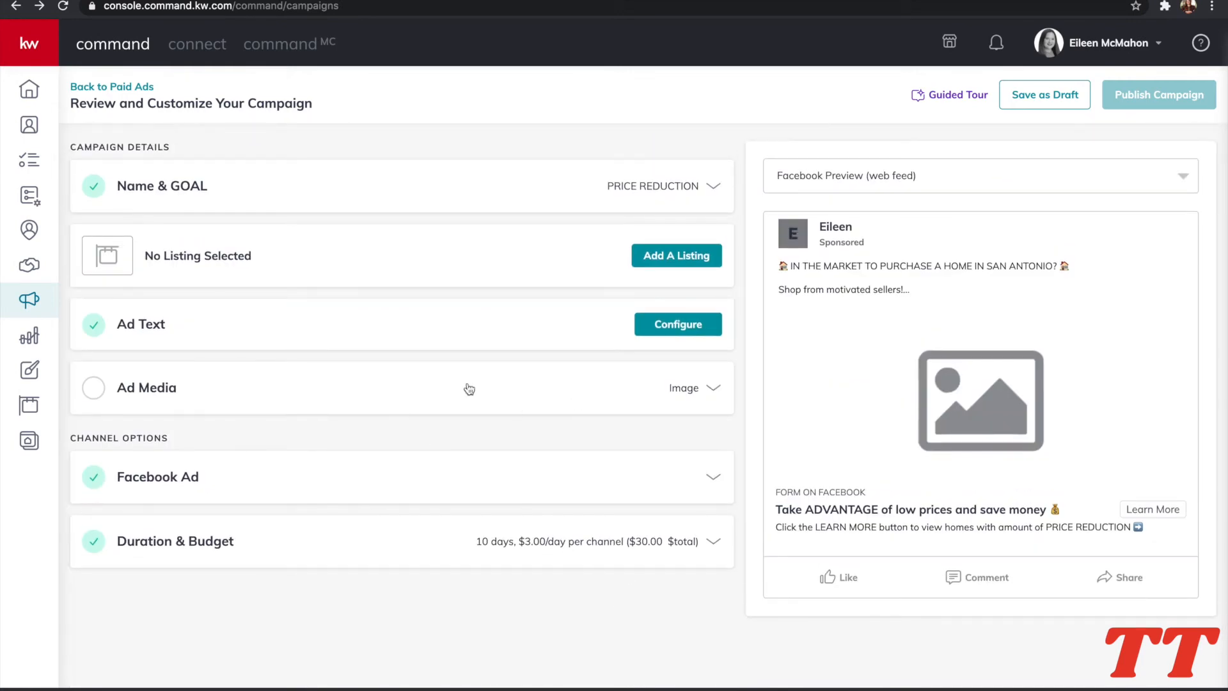
Add the 02_FS_Details_FB price reduction design from the design library as the ad image, using the Wide (1.91:1) crop.
click(683, 388)
scroll(347, 390, down, 3)
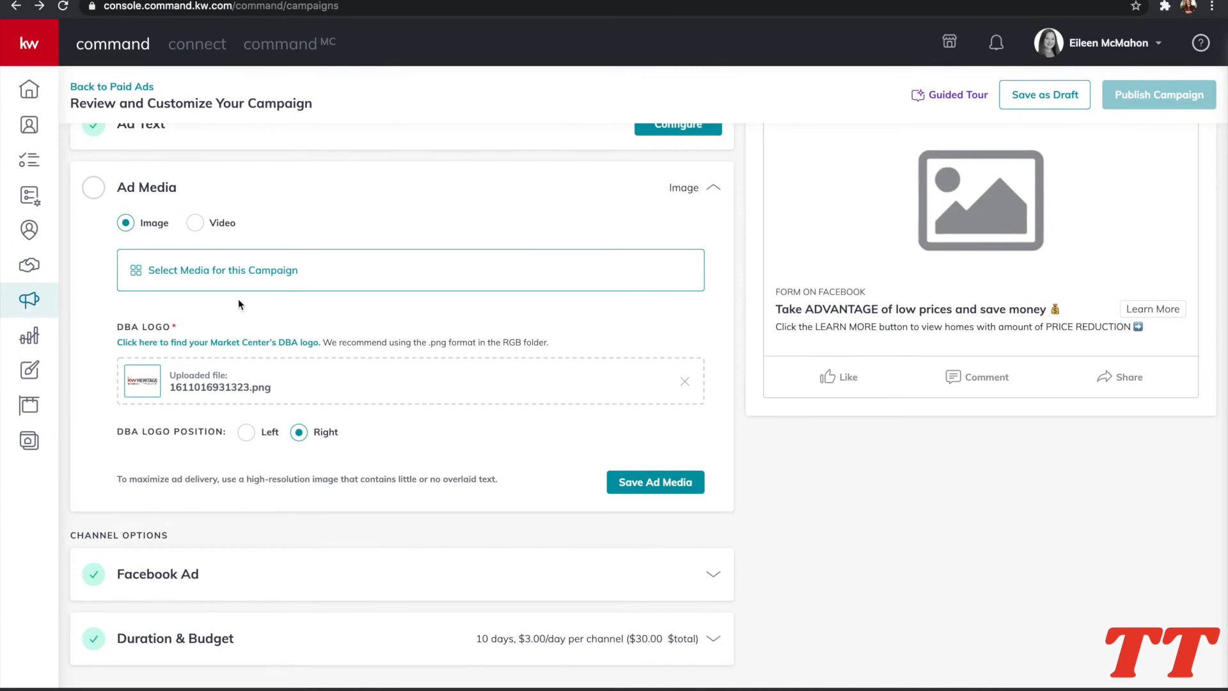
click(179, 271)
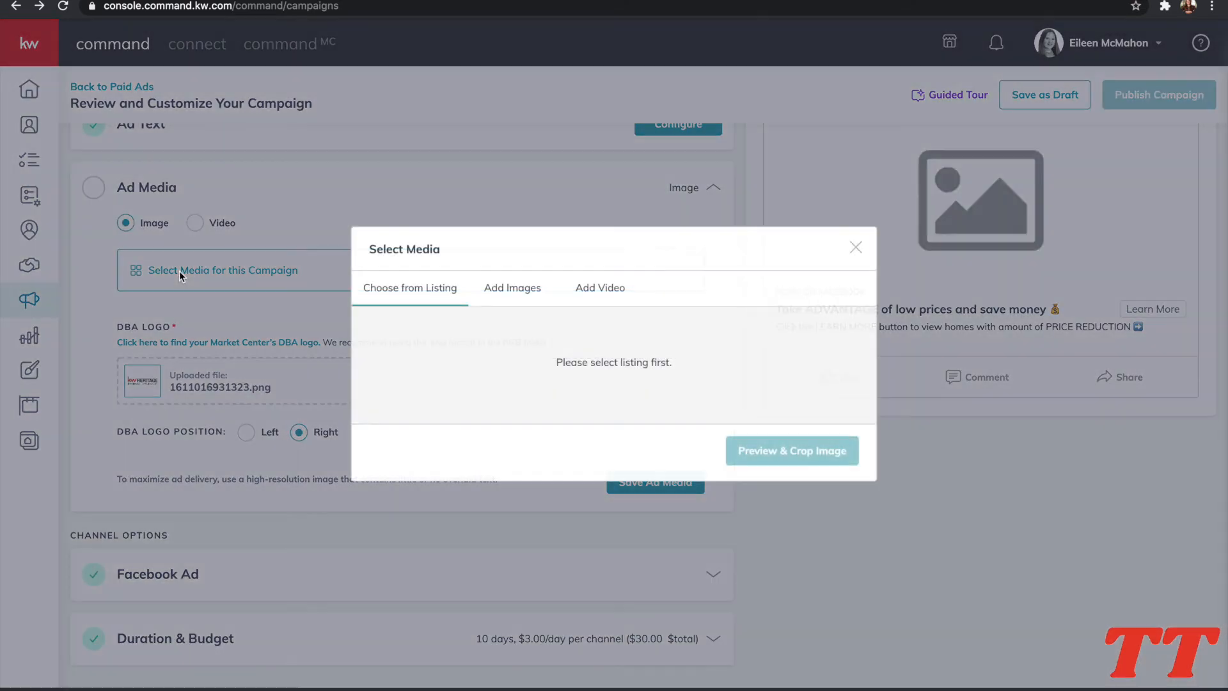
click(512, 289)
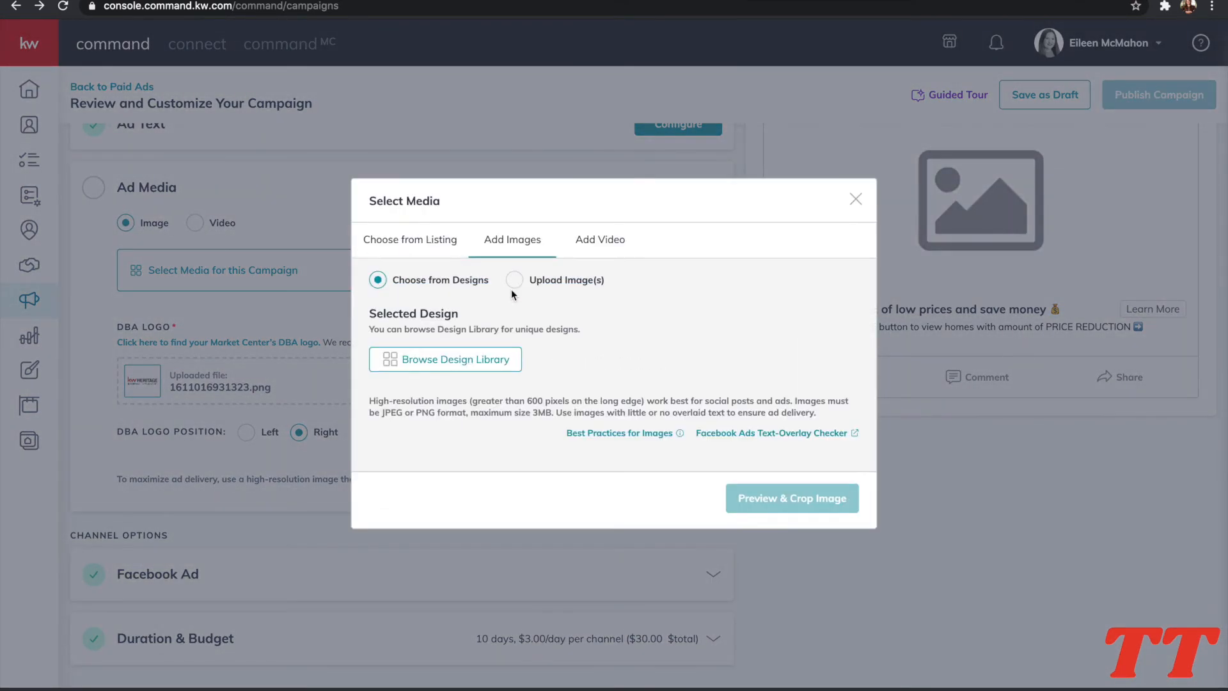
click(459, 363)
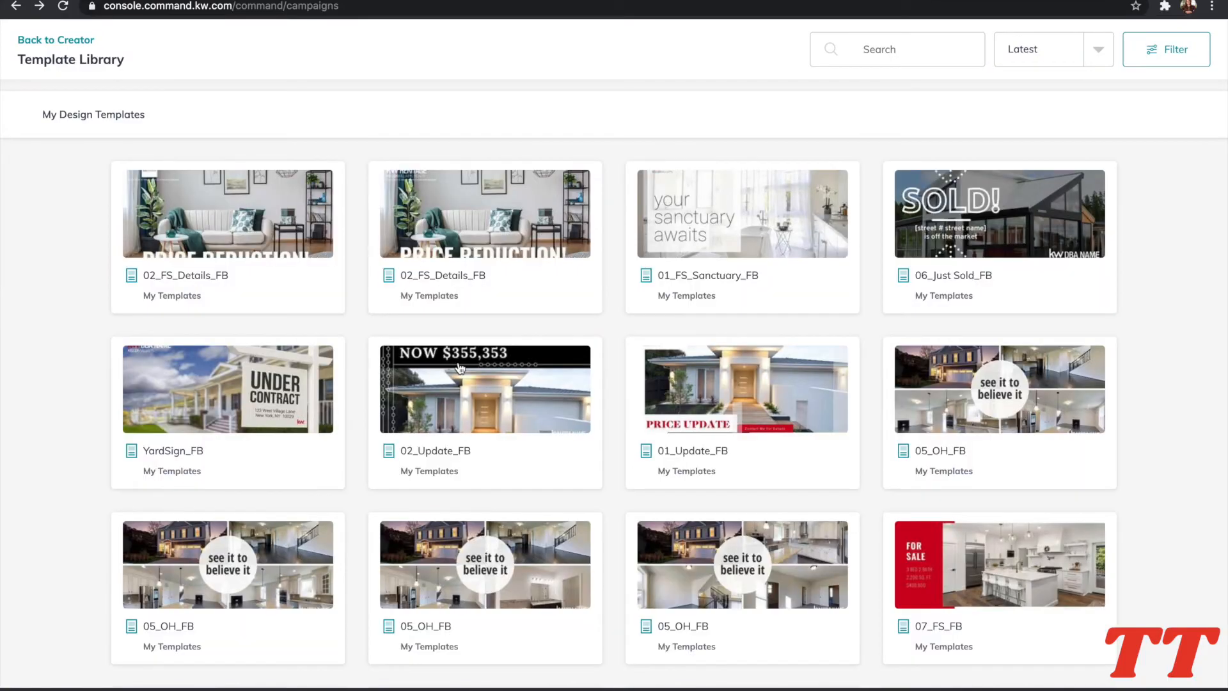
click(459, 367)
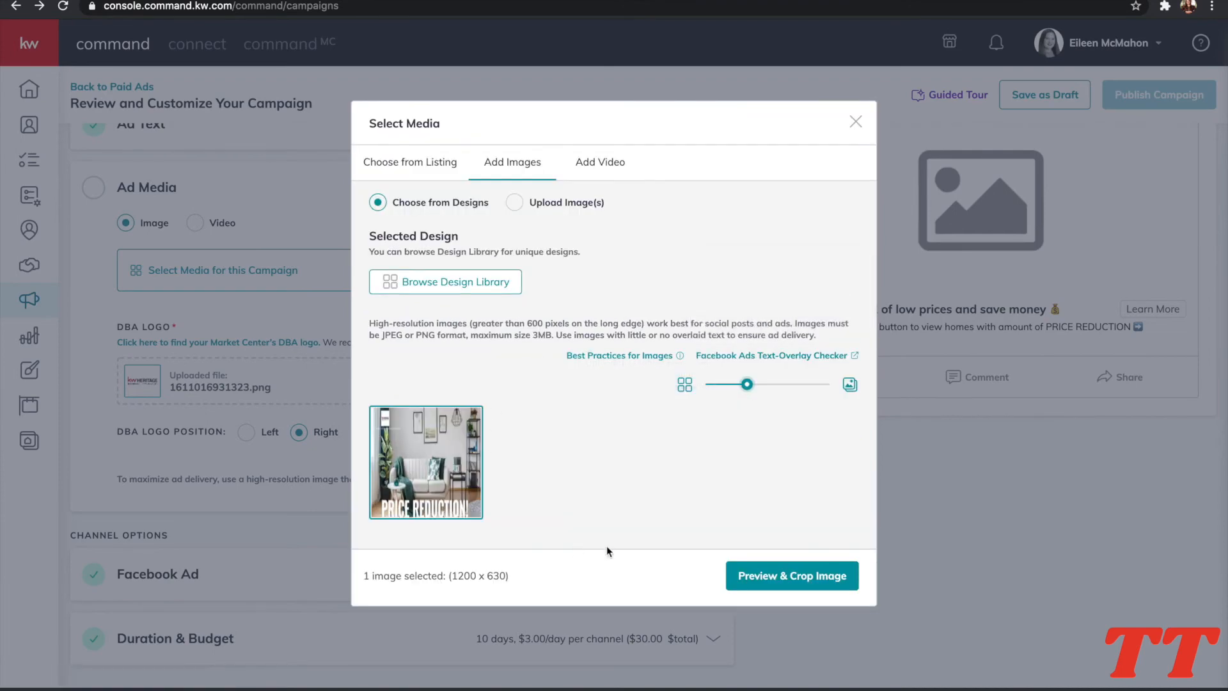
click(765, 579)
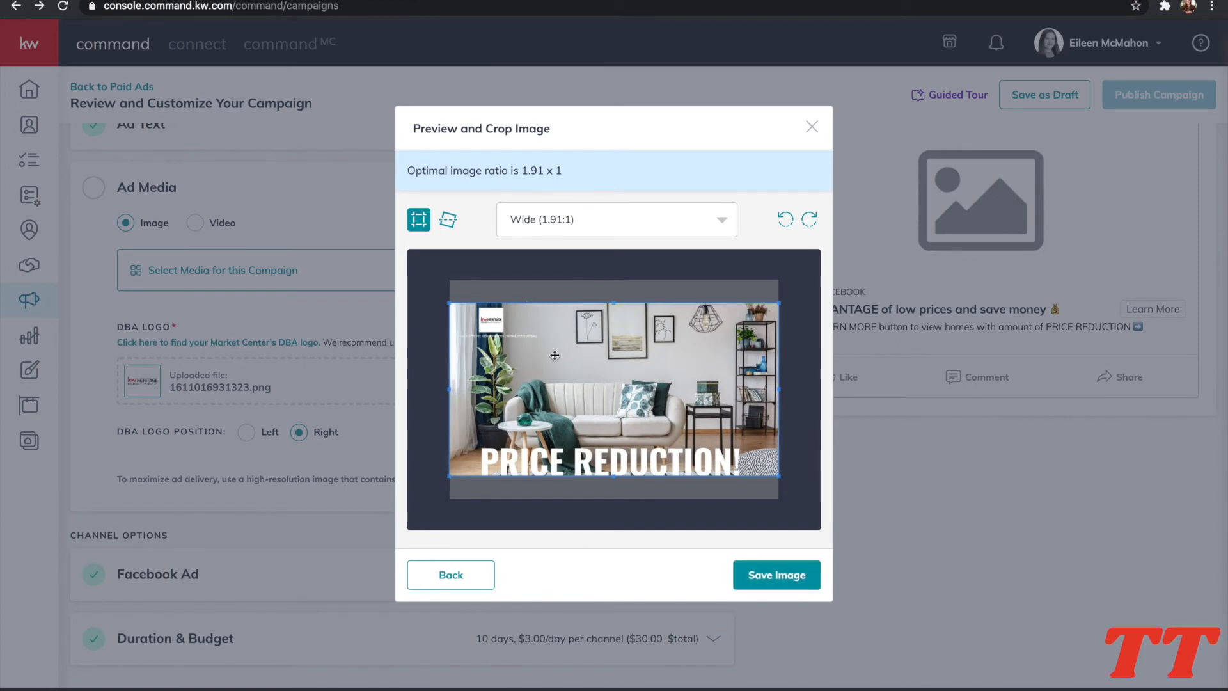
click(769, 575)
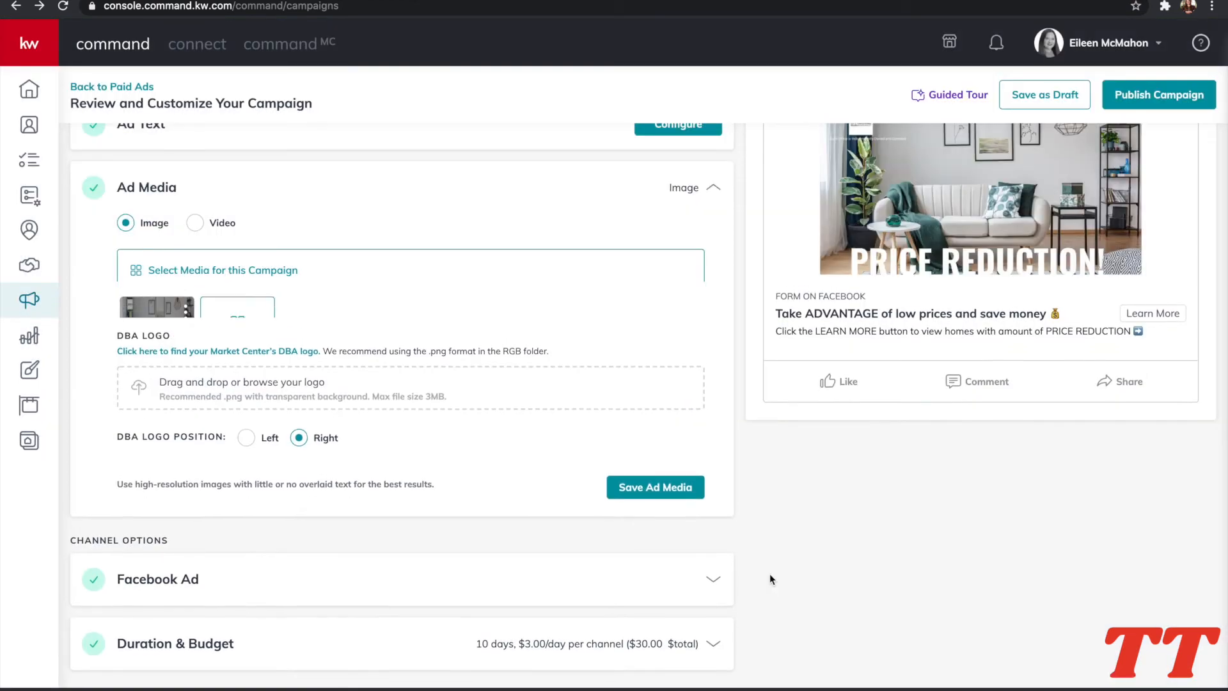
scroll(824, 465, up, 2)
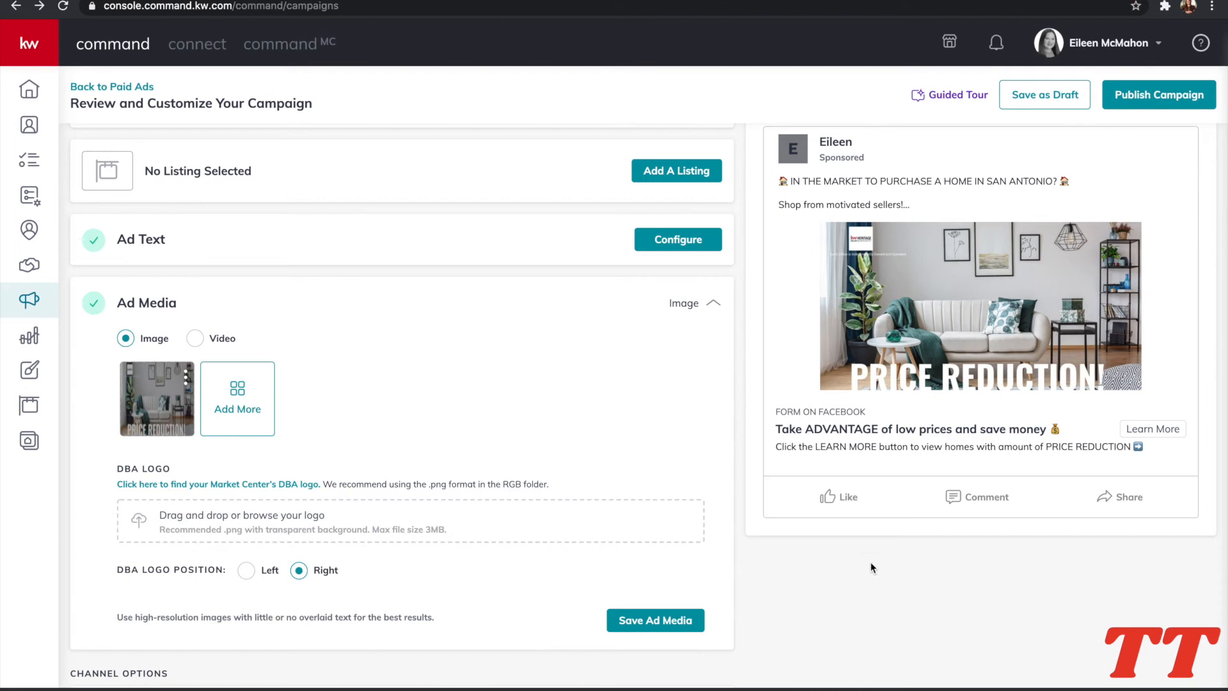
Save the ad media, and save a campaign duration running from Jan 21, 2021 to Jan 31, 2021.
scroll(869, 562, down, 3)
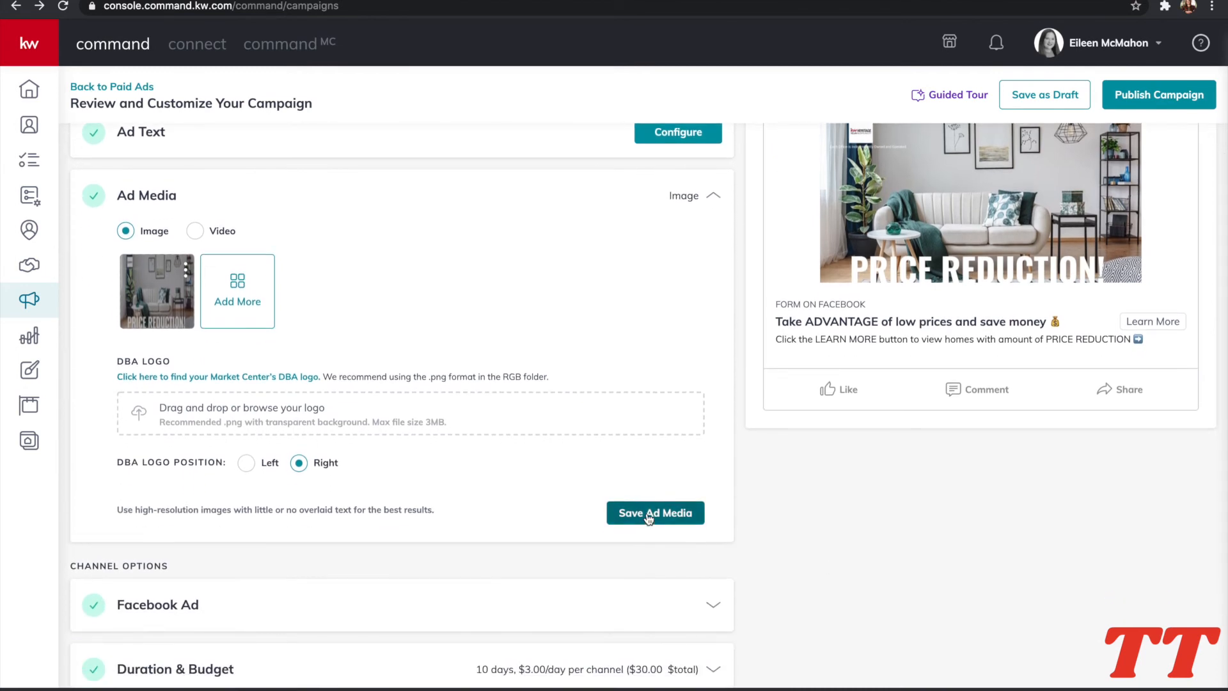
click(649, 514)
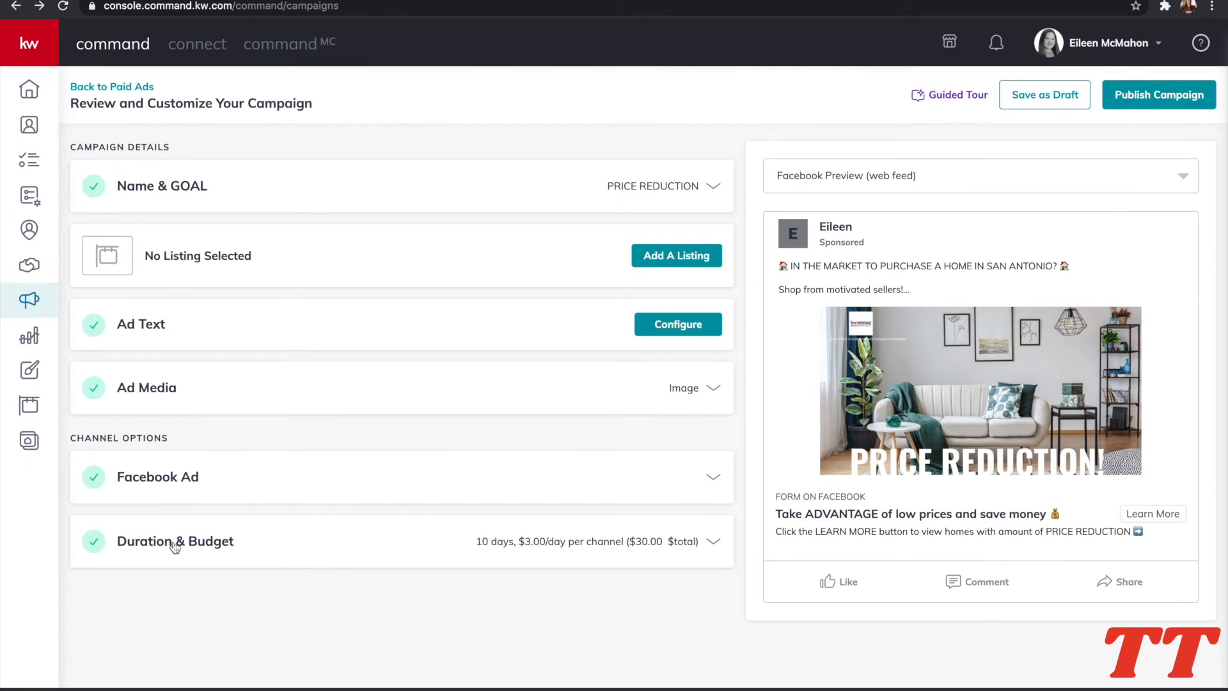
click(185, 543)
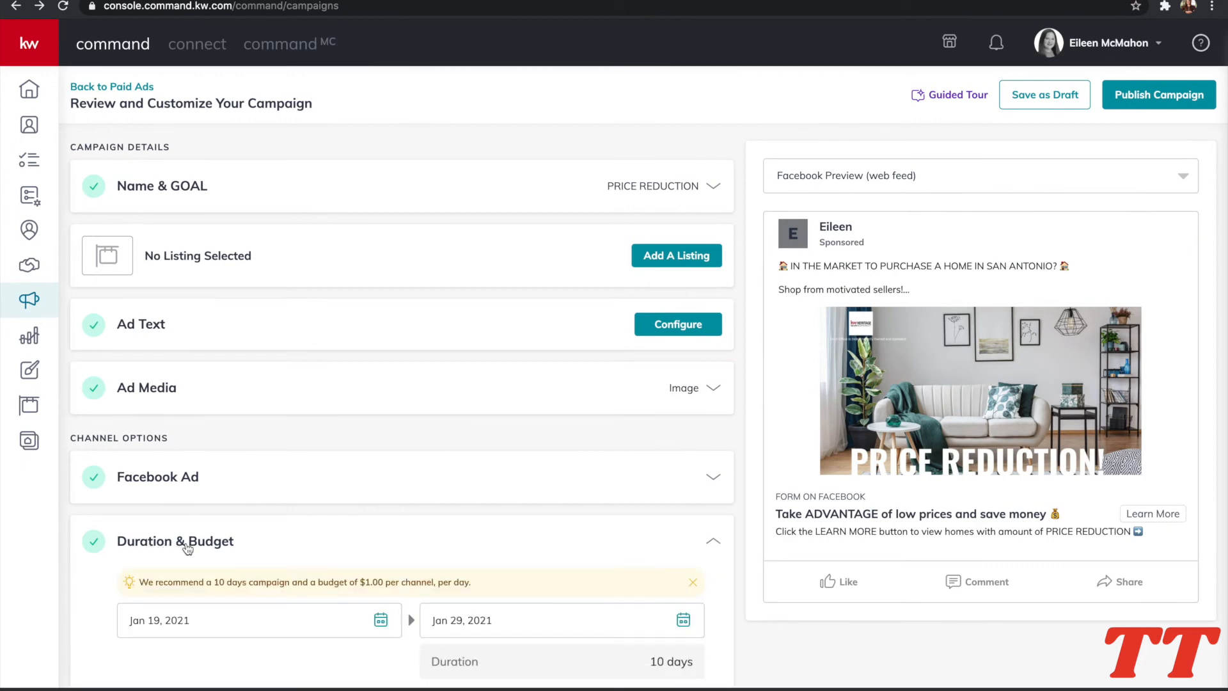
scroll(274, 537, down, 4)
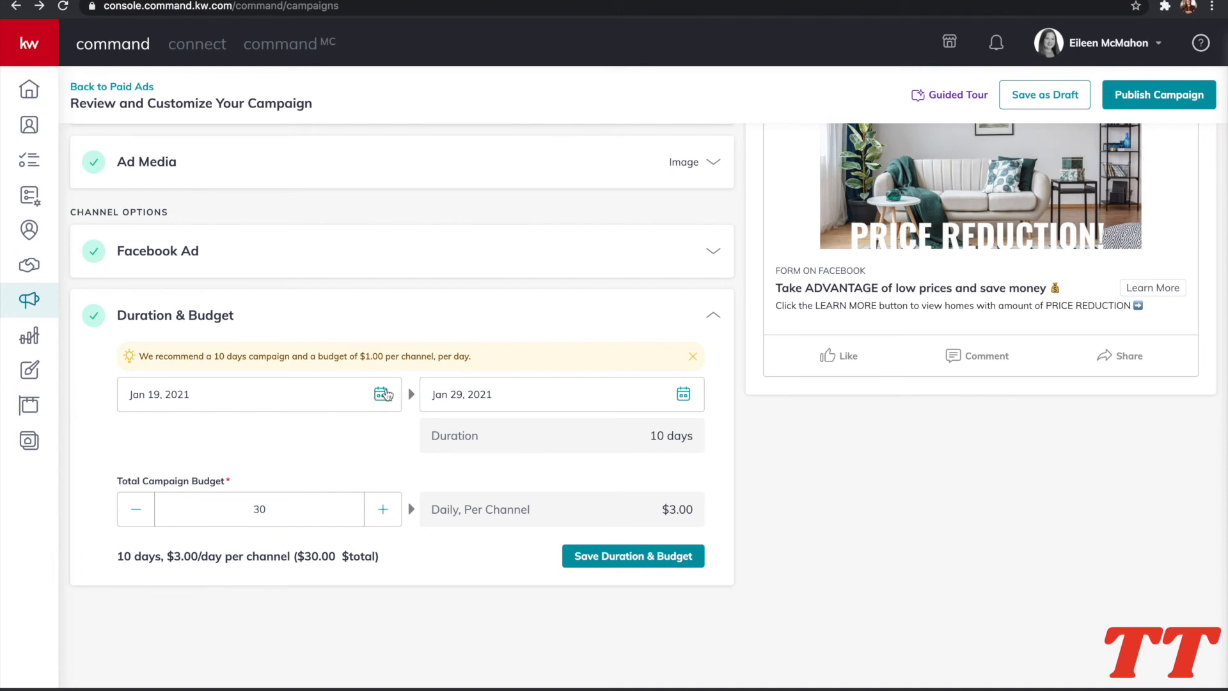
click(384, 395)
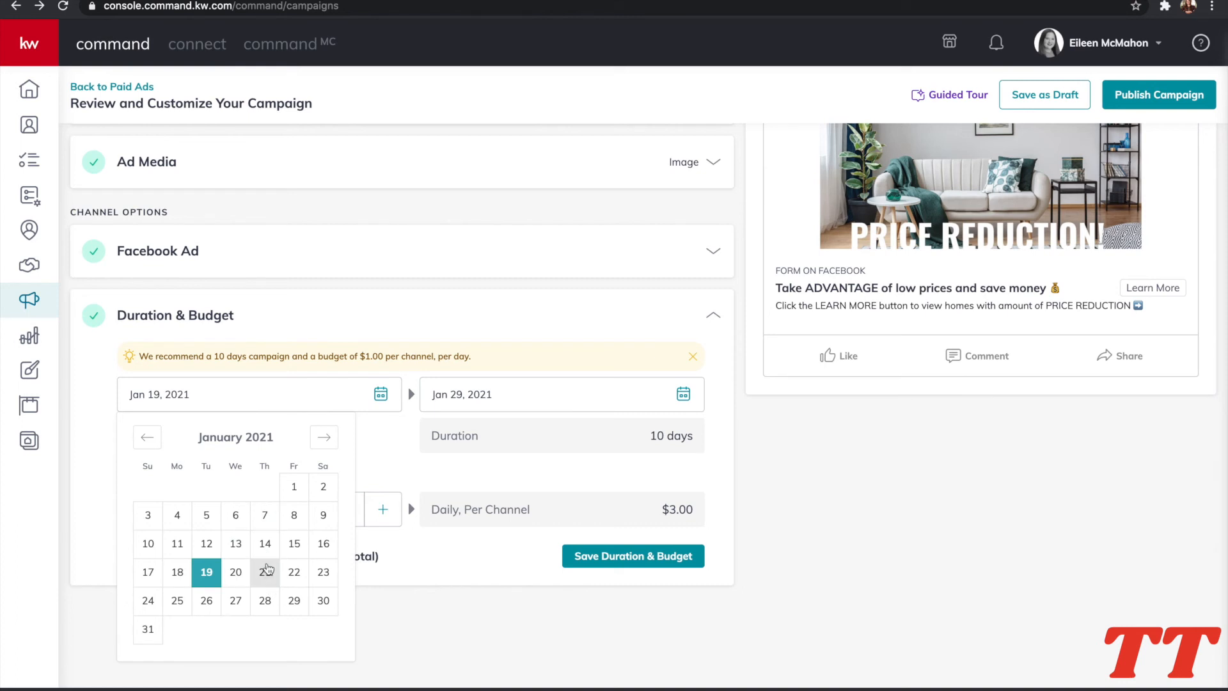
click(266, 573)
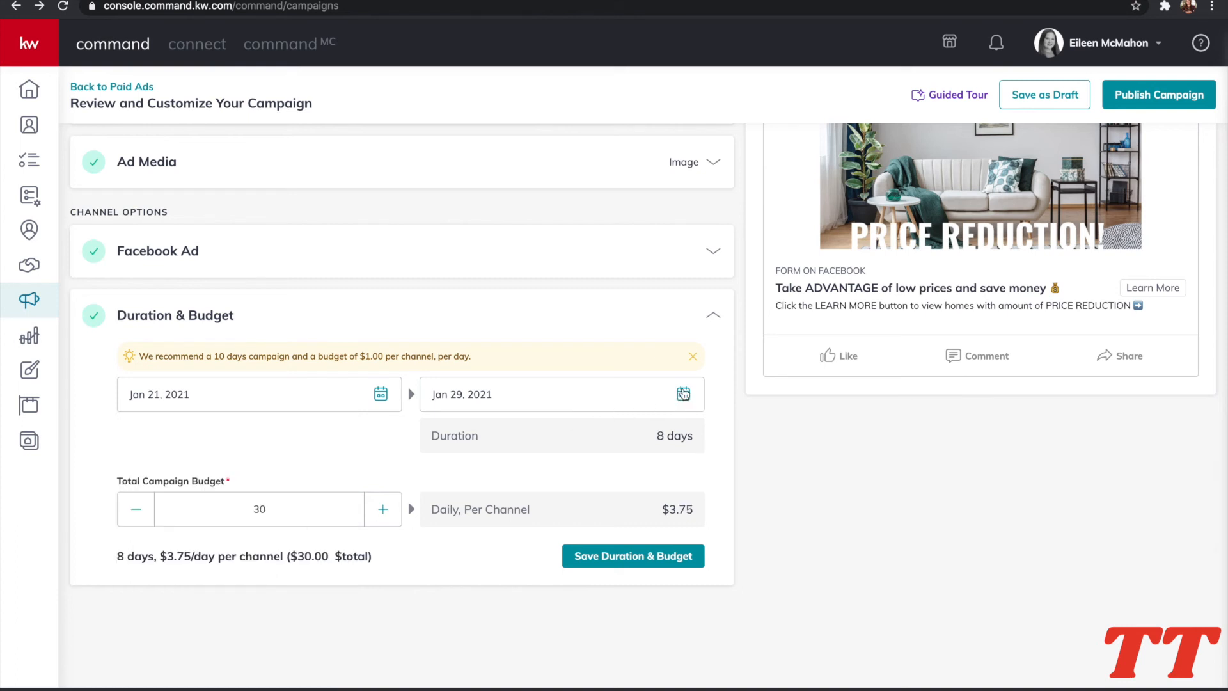
click(683, 394)
click(451, 627)
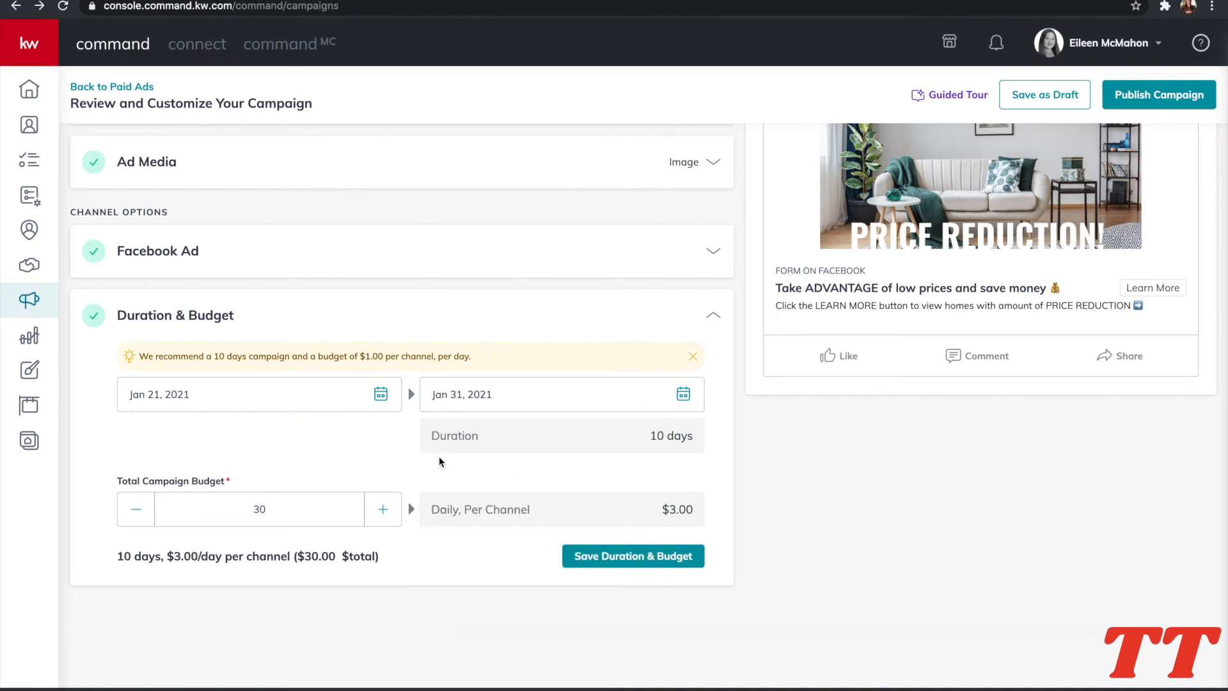
click(617, 556)
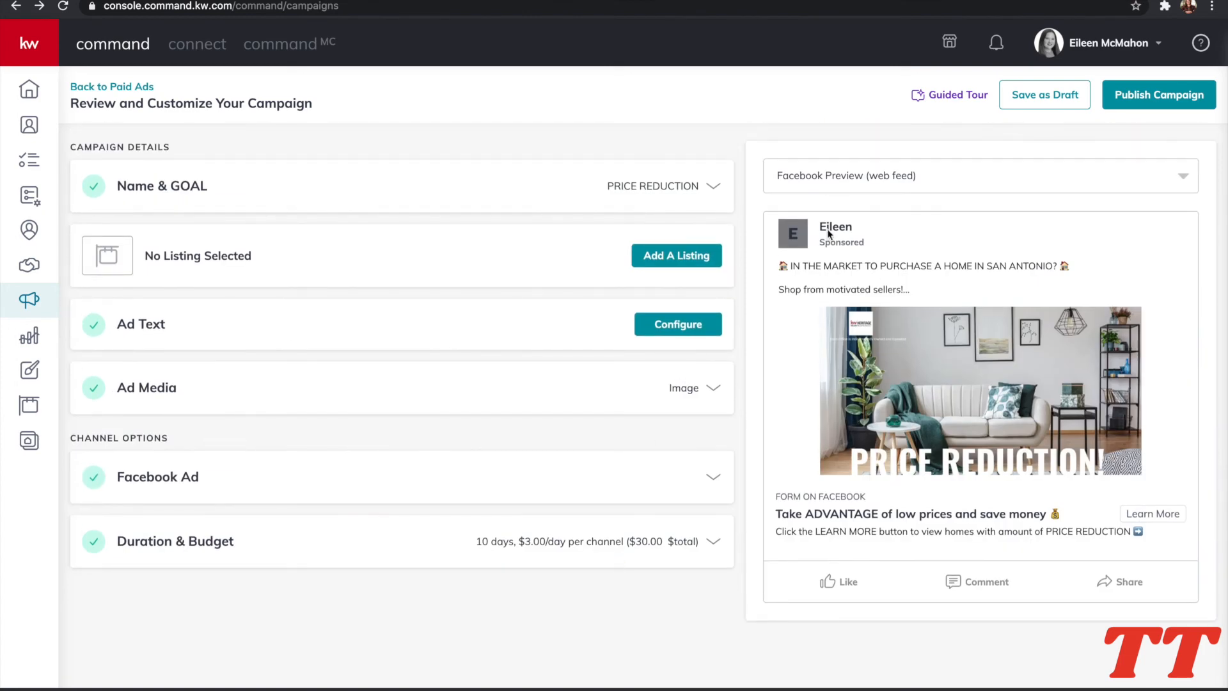
View the payment profile selection for publishing, close it without creating the campaign, and save the campaign as a draft.
click(1149, 92)
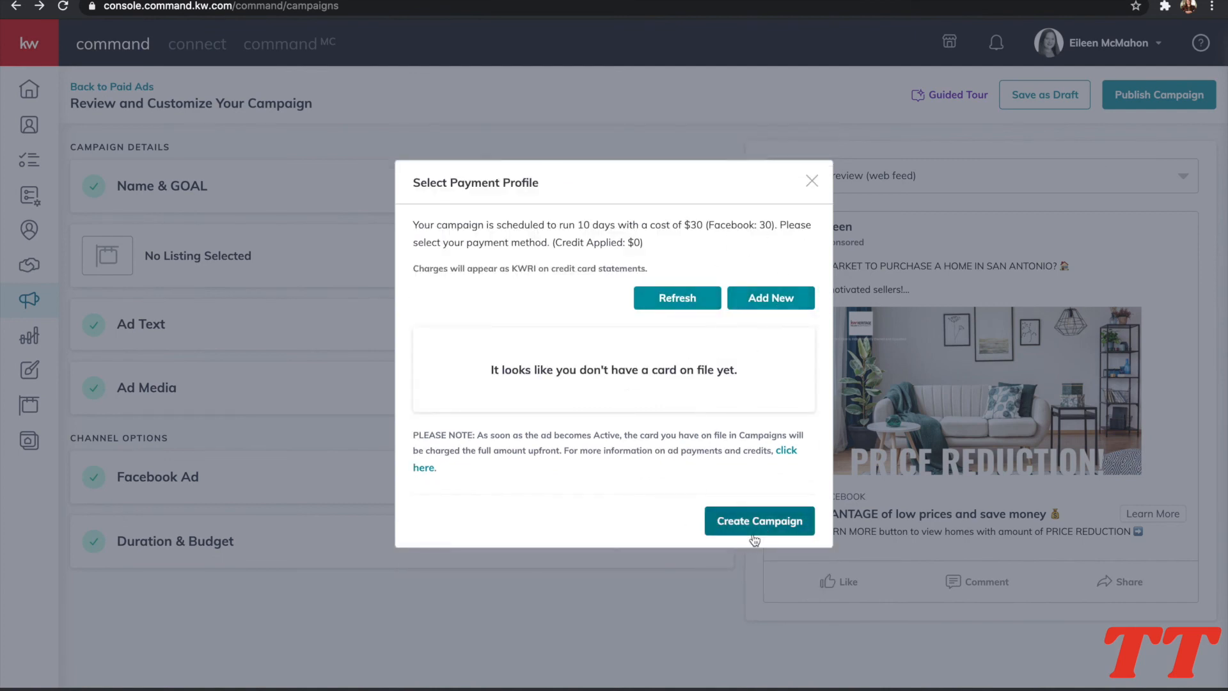
click(811, 181)
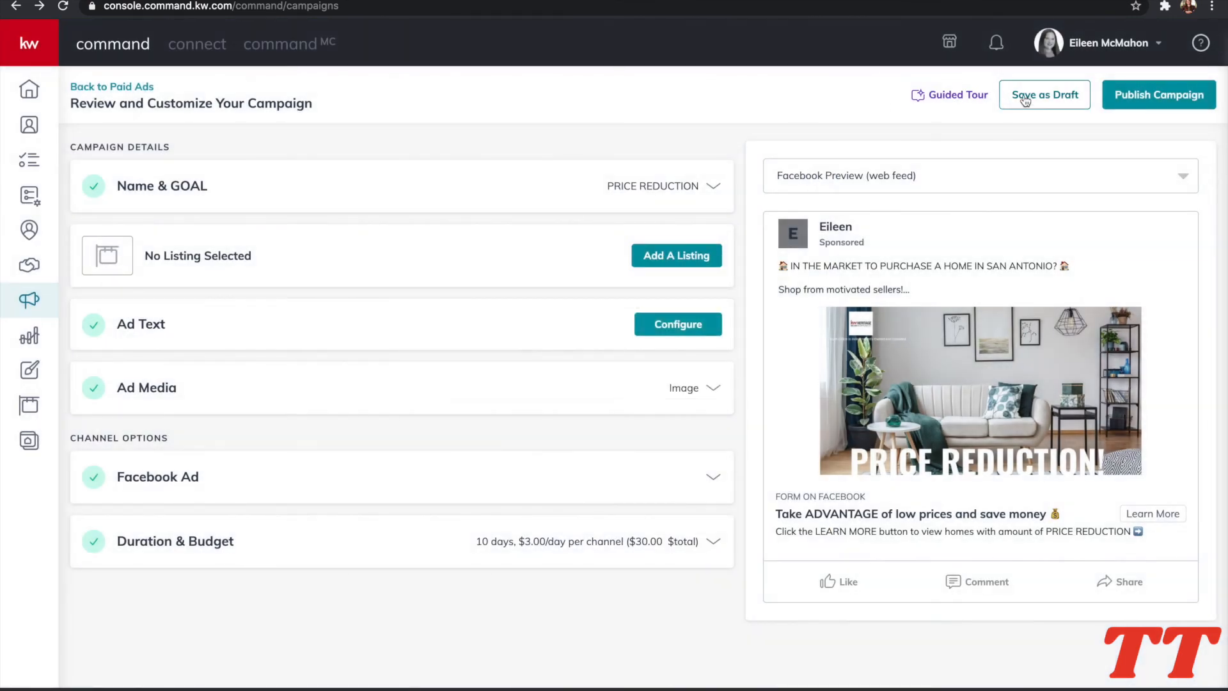
click(1033, 100)
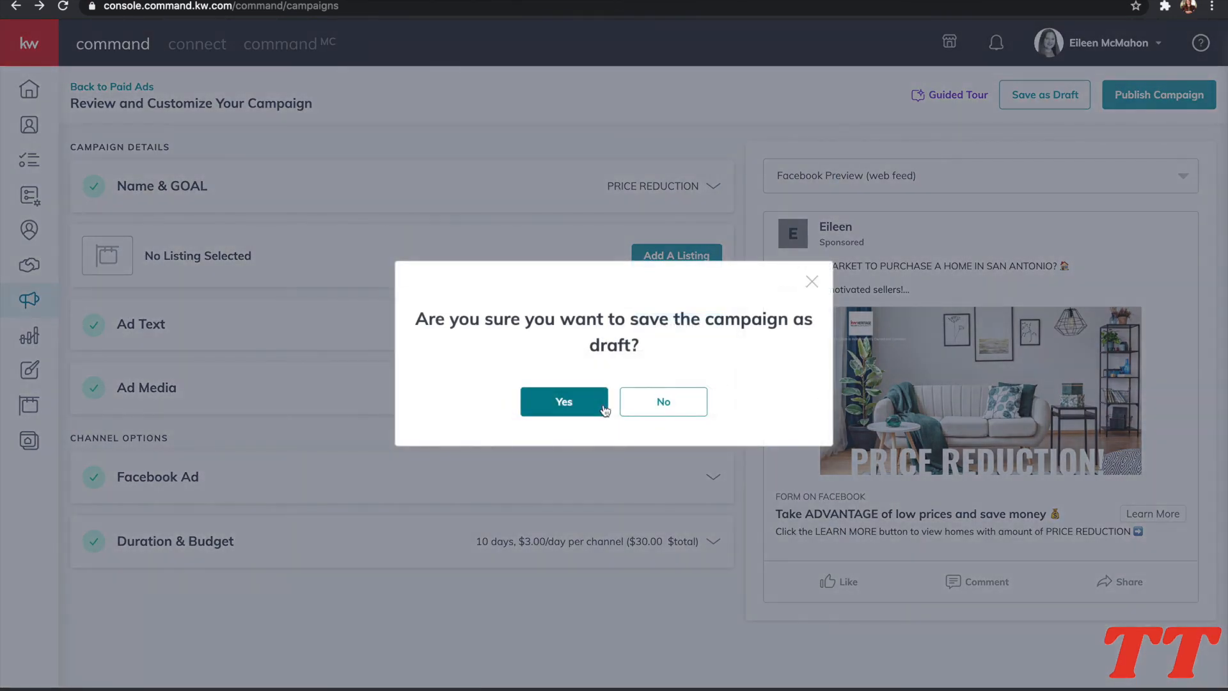
click(583, 408)
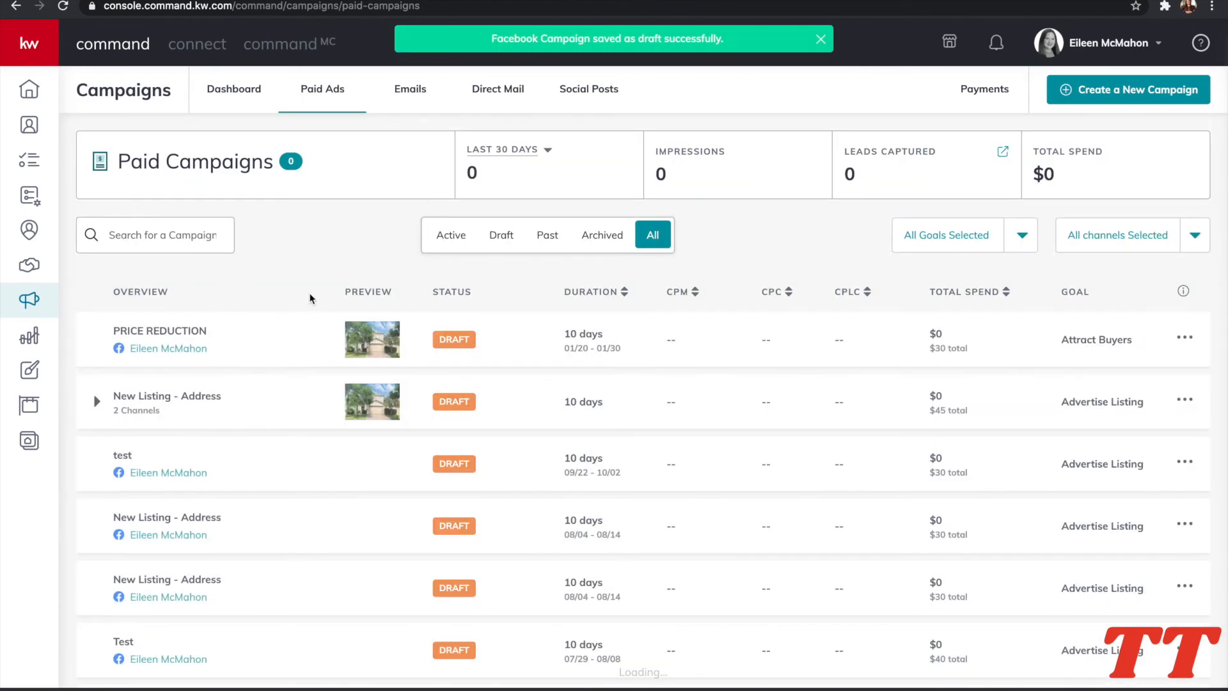
scroll(307, 398, down, 1)
scroll(307, 398, up, 1)
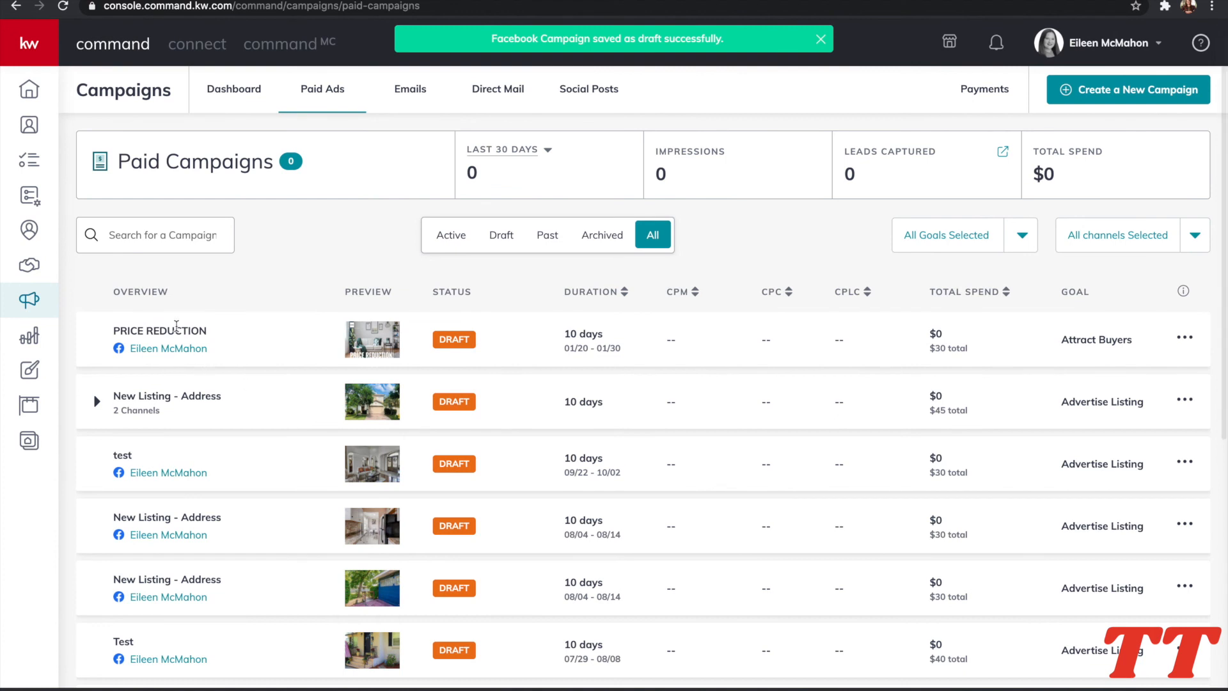